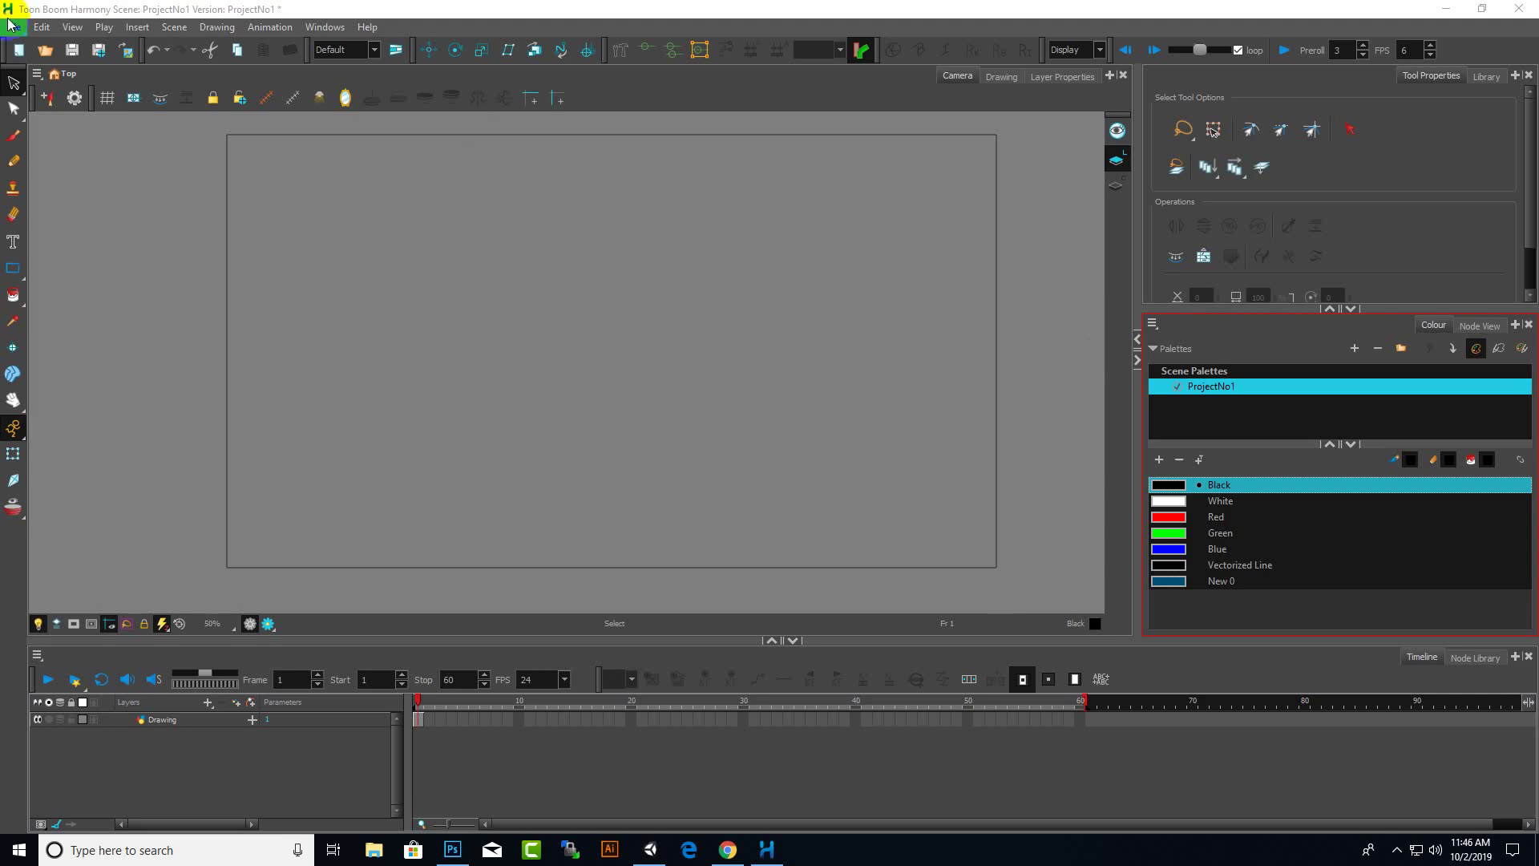
Start an image import and choose flat-nature-background_1308-20252.jpg from the Desktop.
click(9, 29)
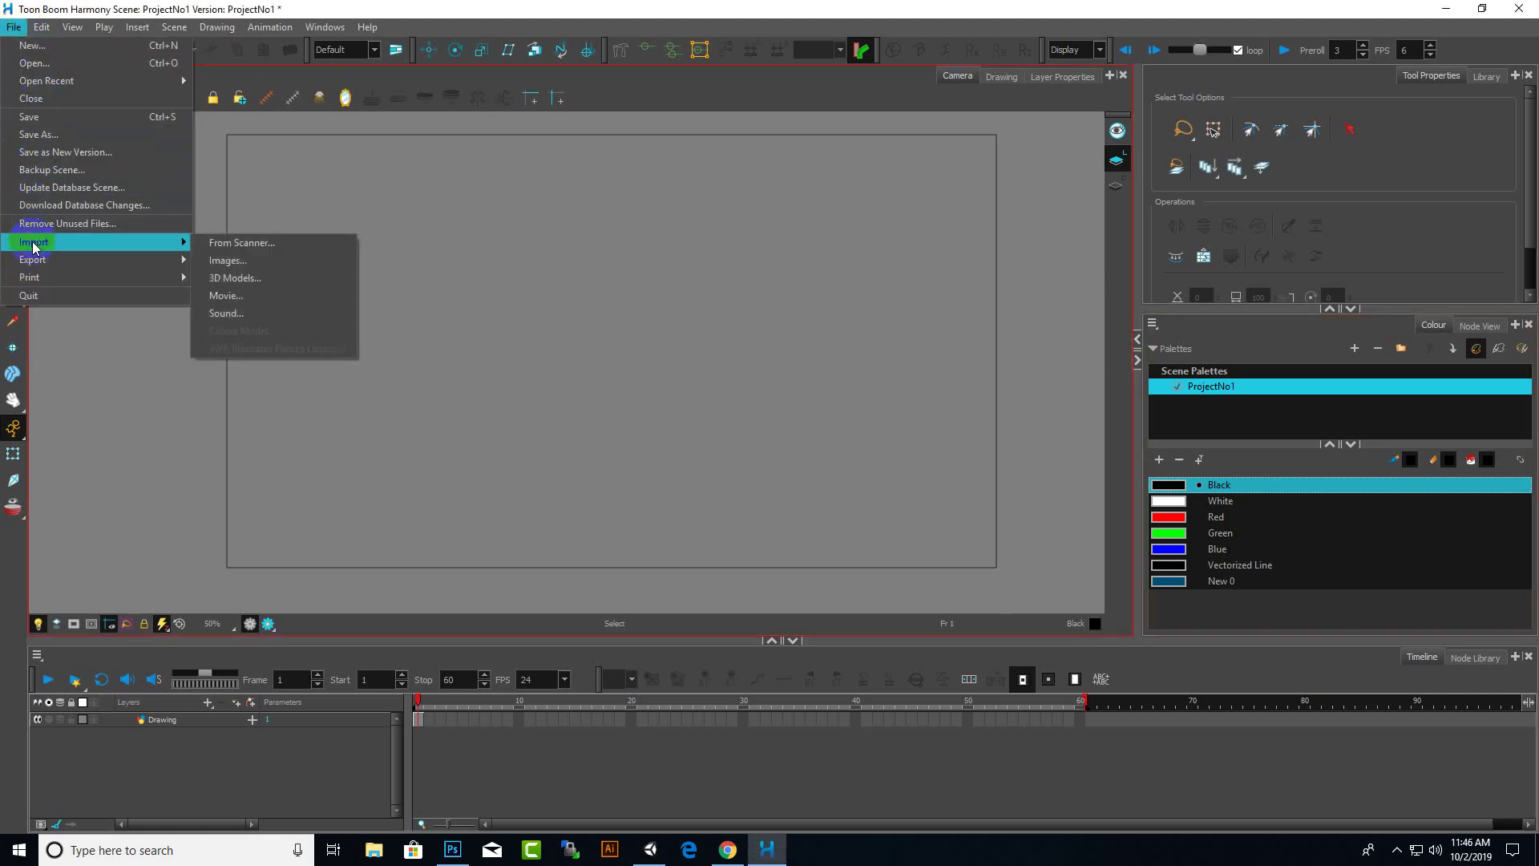
mouse_move(151, 250)
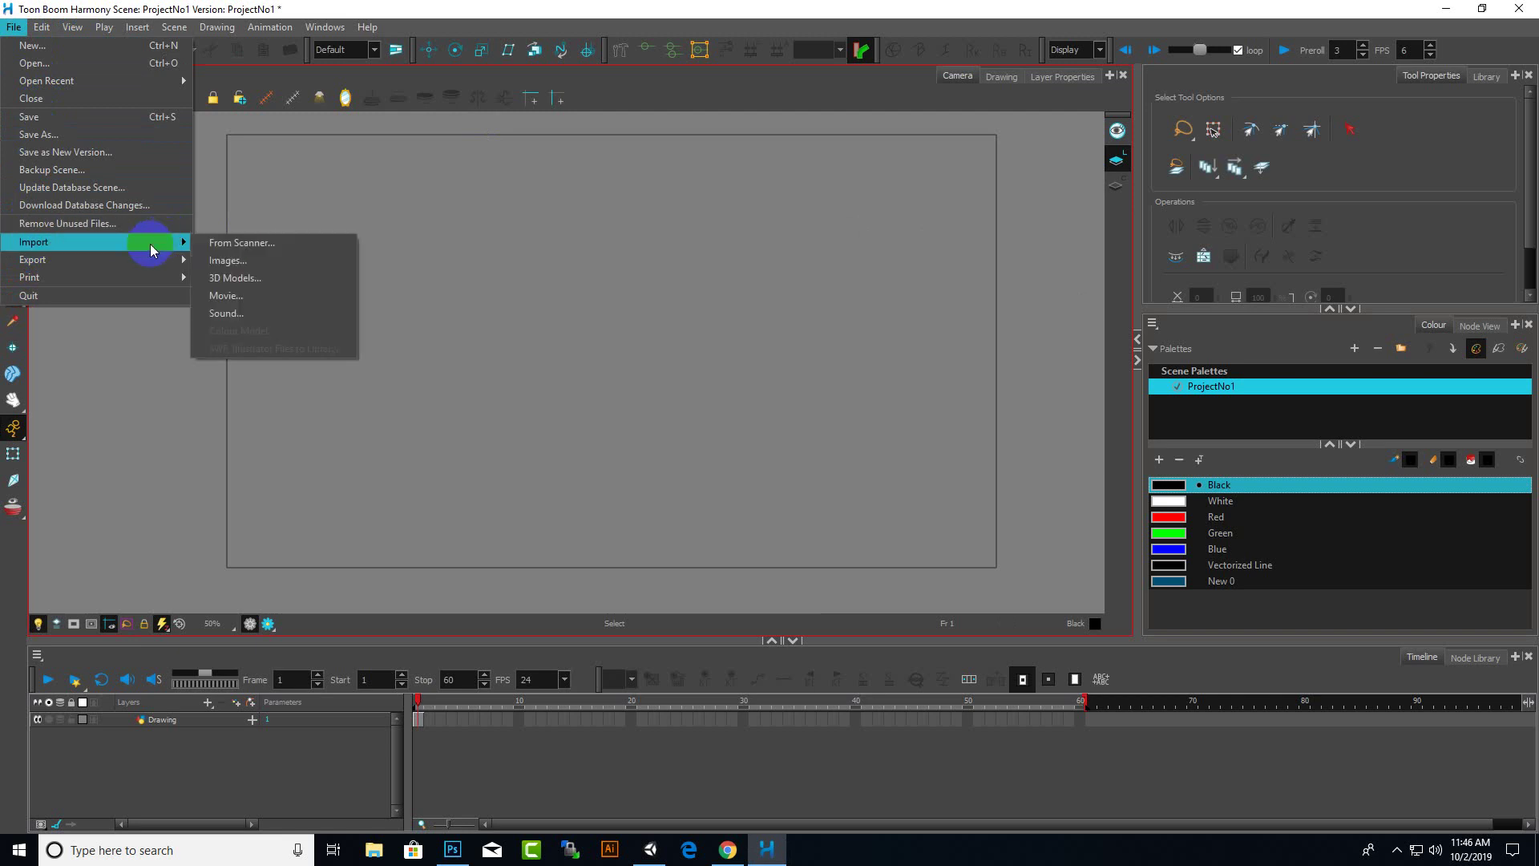
click(237, 261)
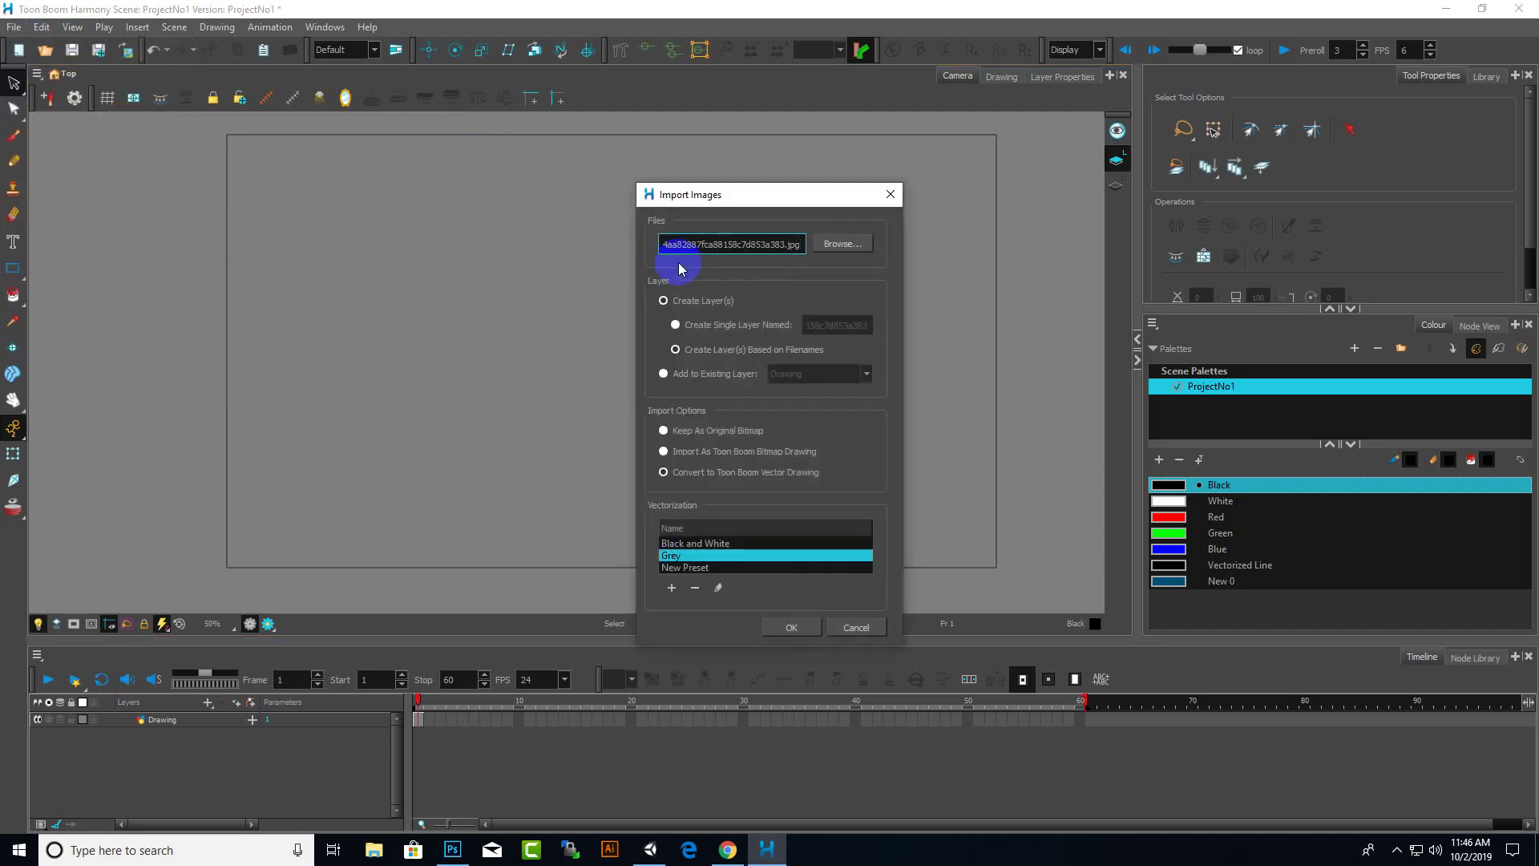
click(841, 243)
scroll(1039, 546, down, 10)
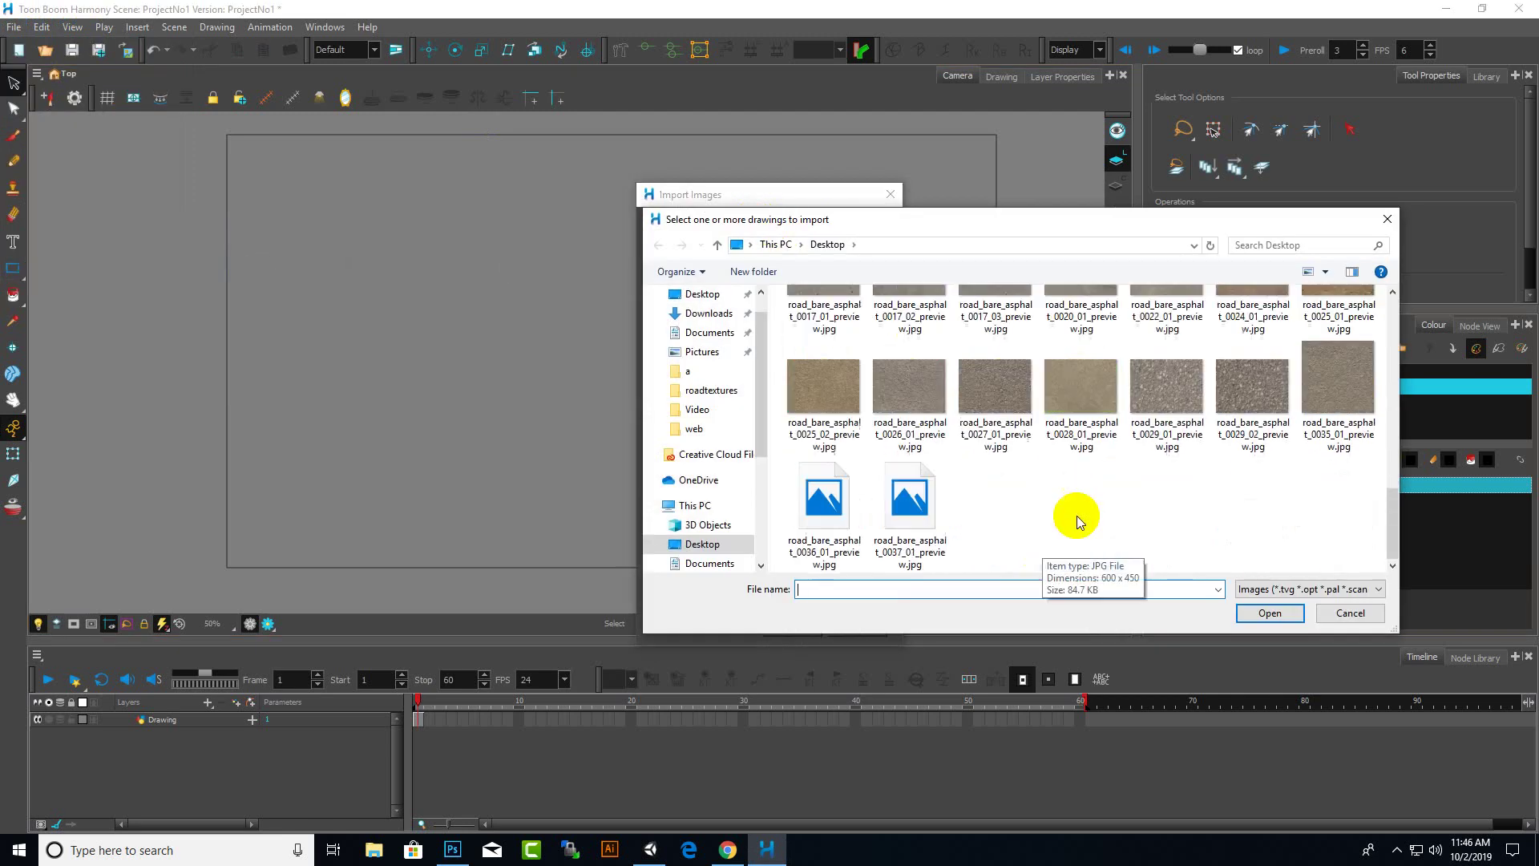
scroll(1074, 489, up, 2)
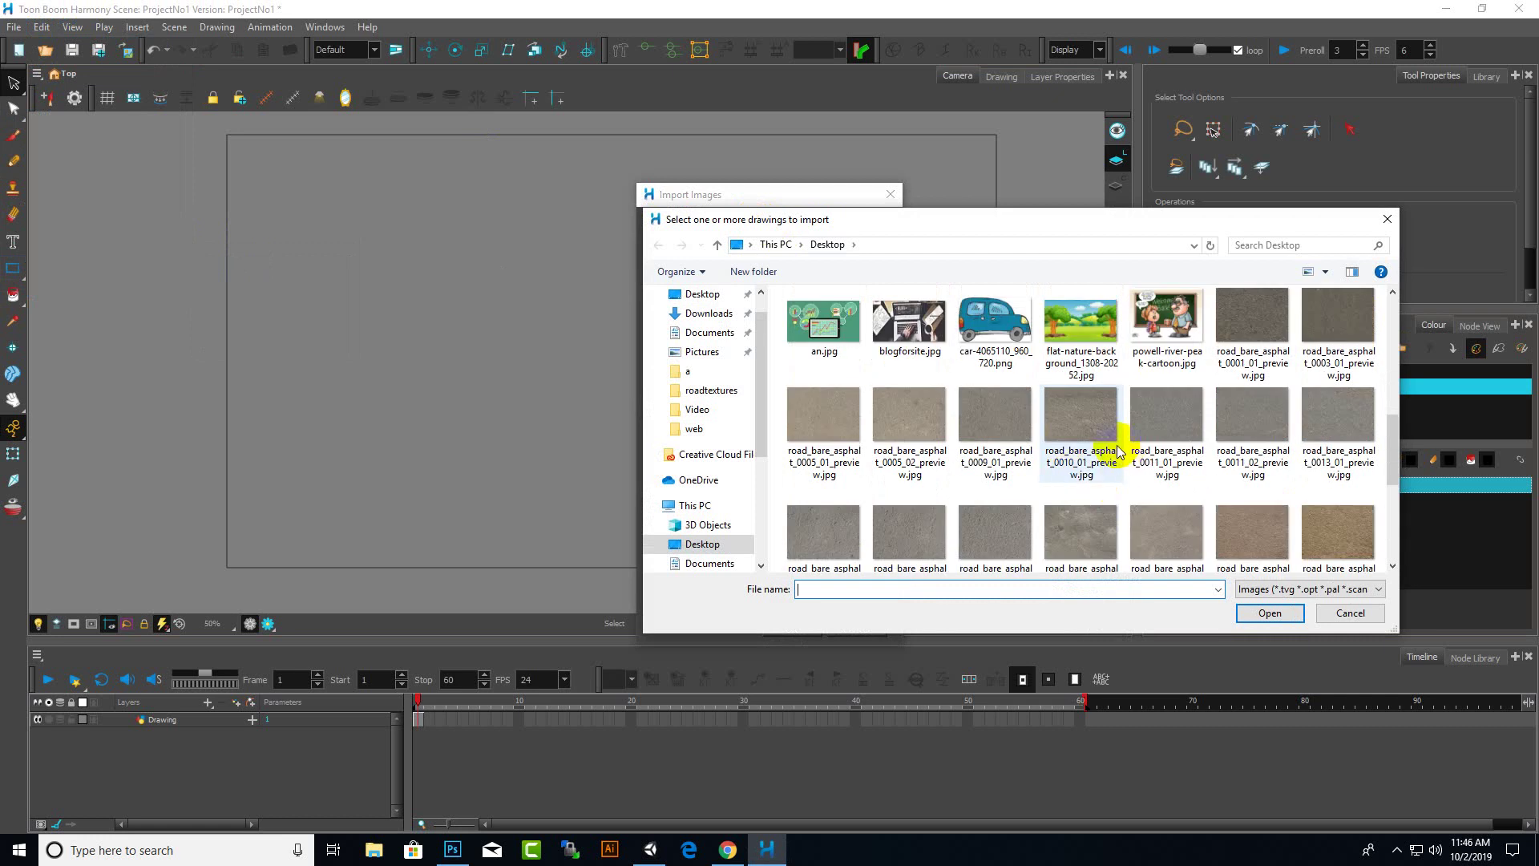
scroll(1074, 473, up, 1)
click(1078, 453)
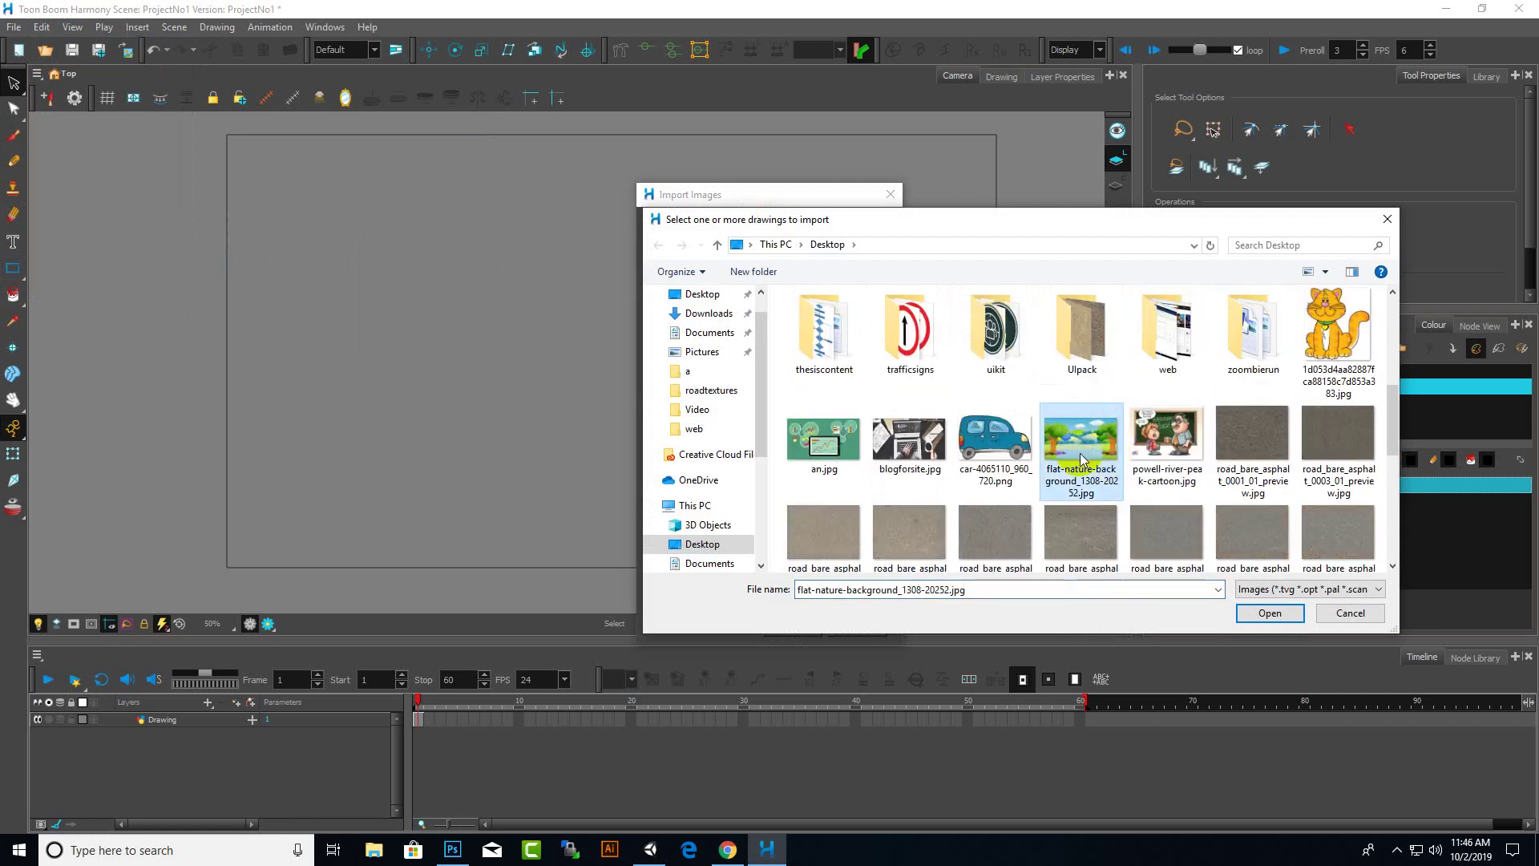
double_click(1081, 458)
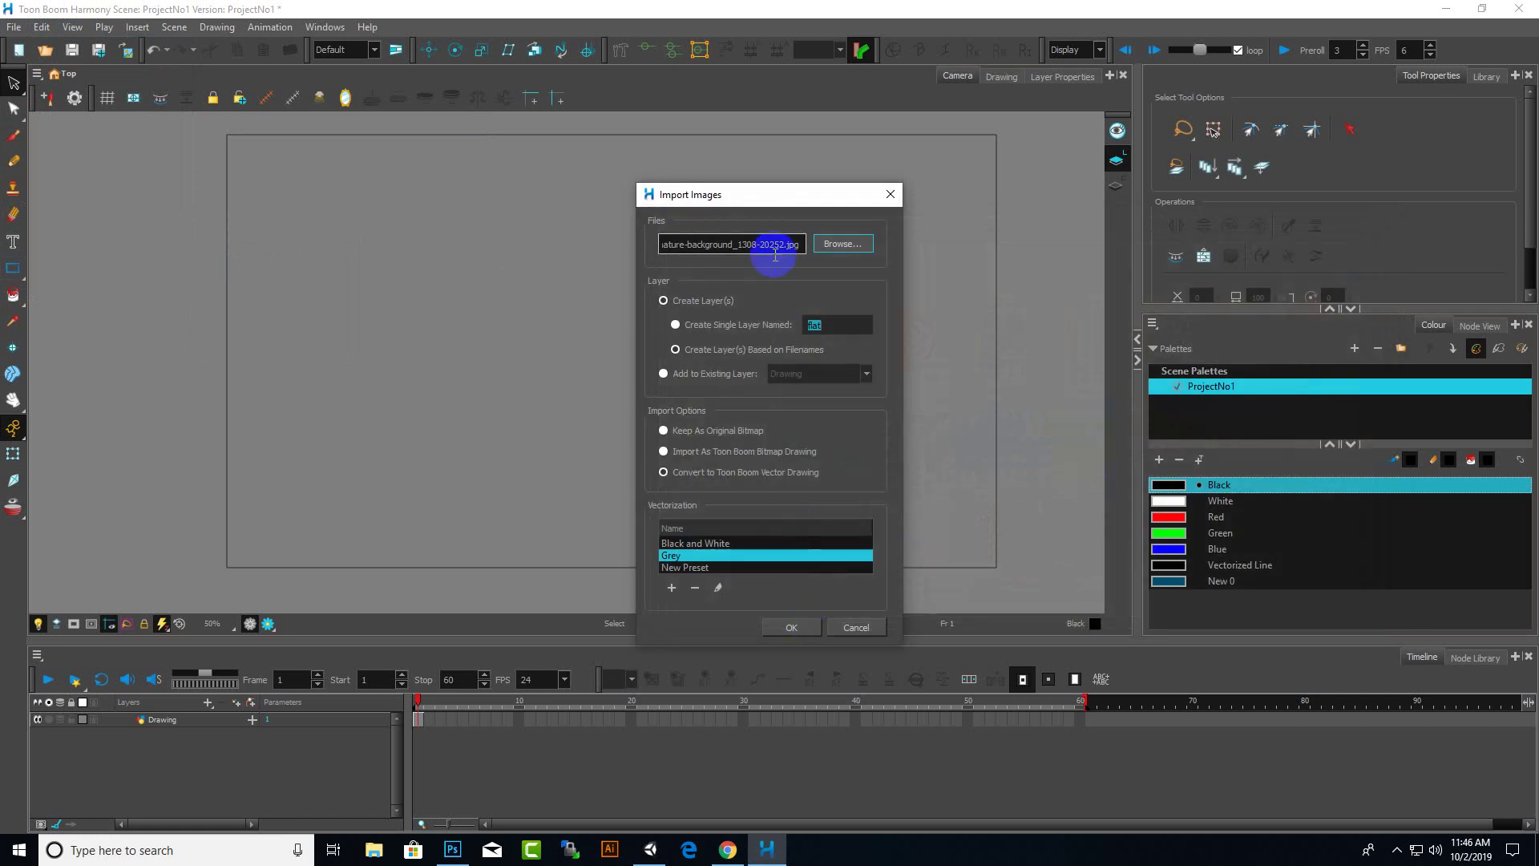
Set the import option to Keep As Original Bitmap and try importing the image with the layer named after its filename.
drag(752, 196, 699, 170)
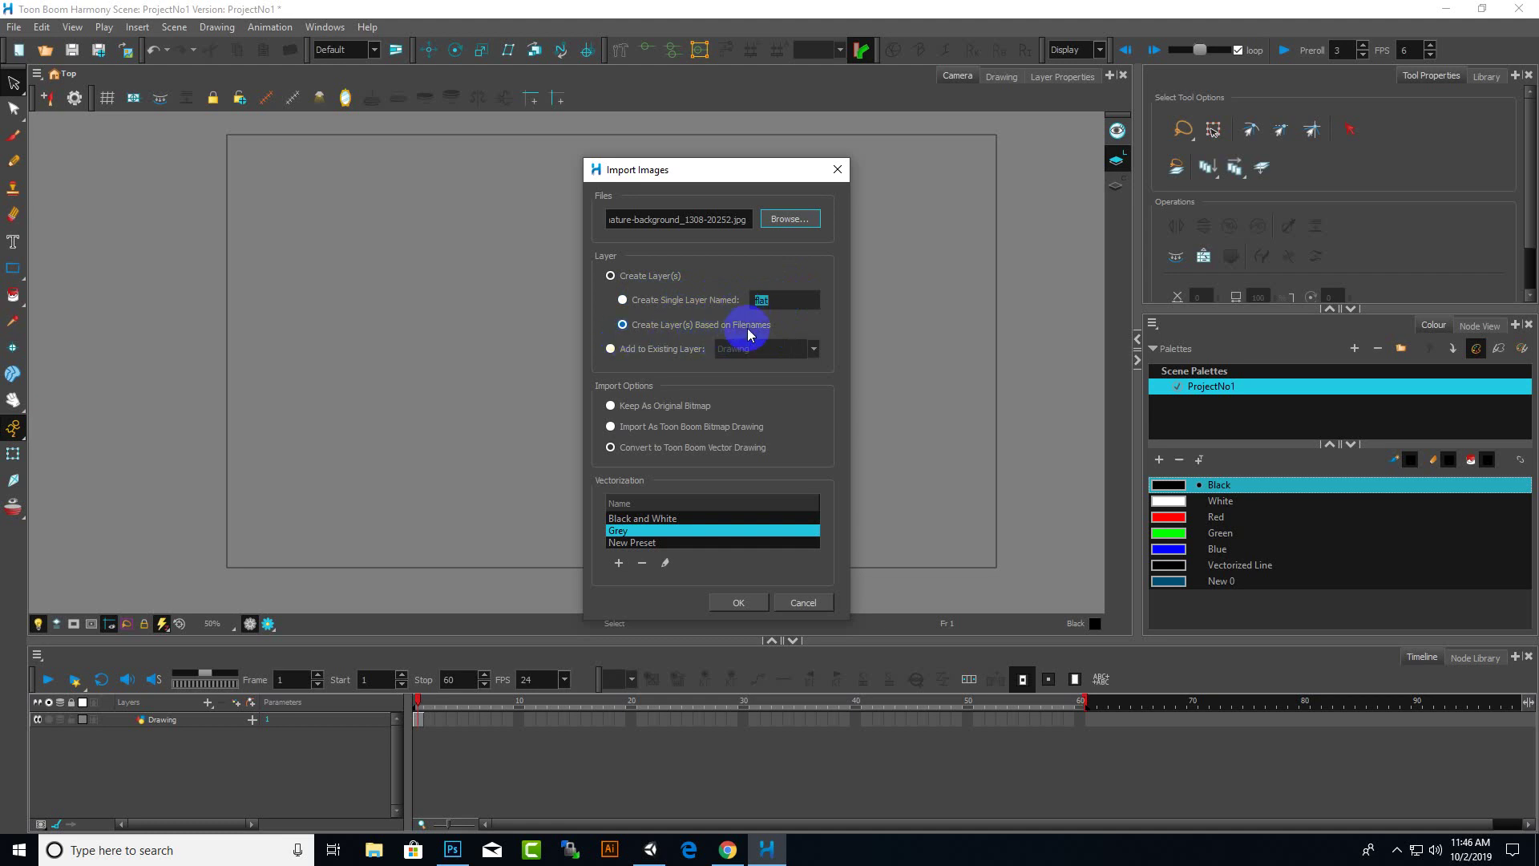
mouse_move(750, 334)
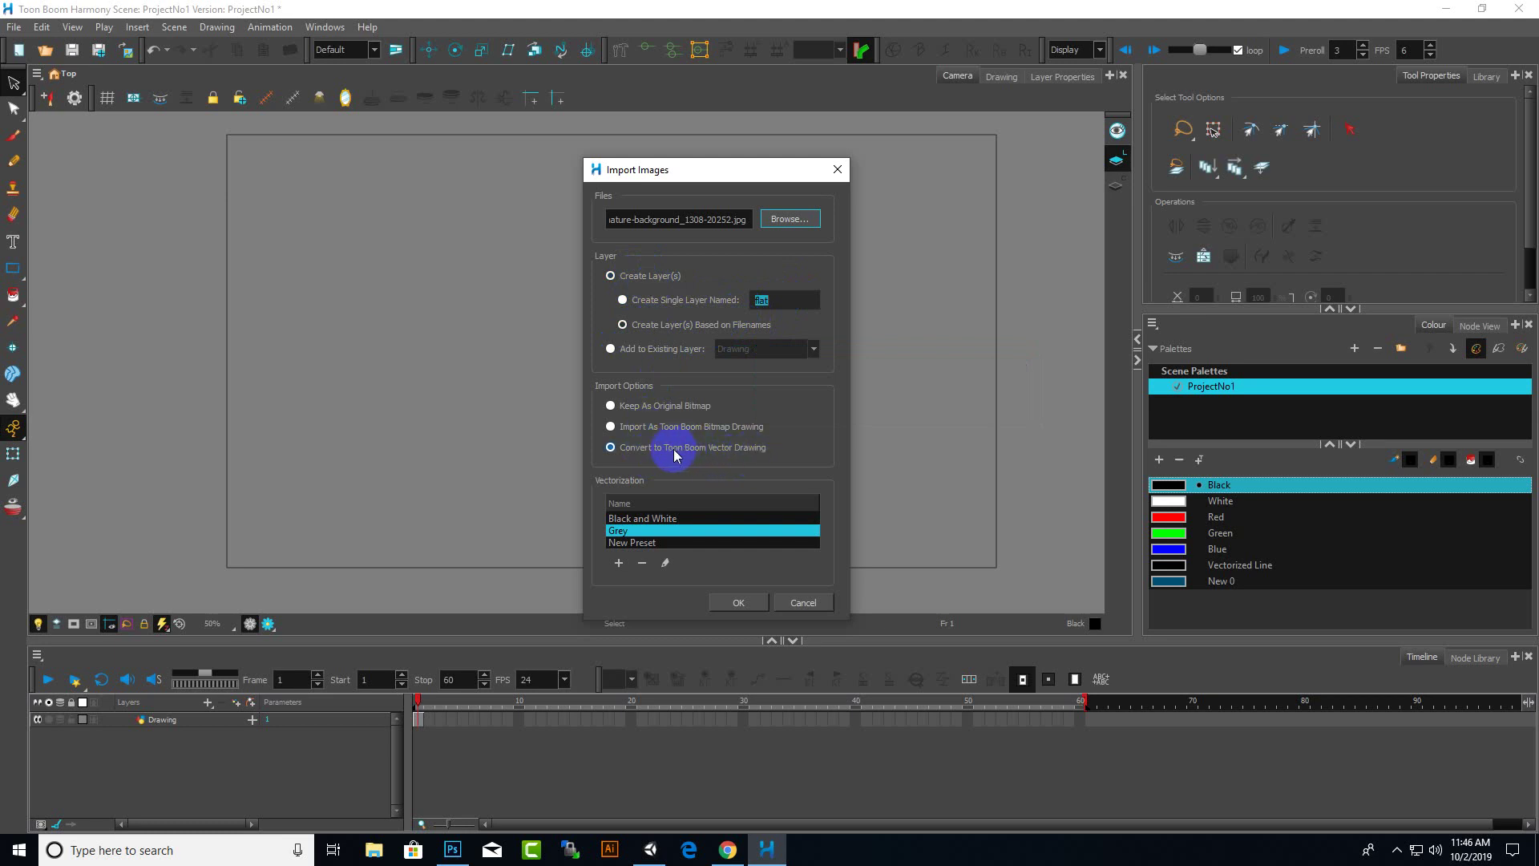
click(673, 405)
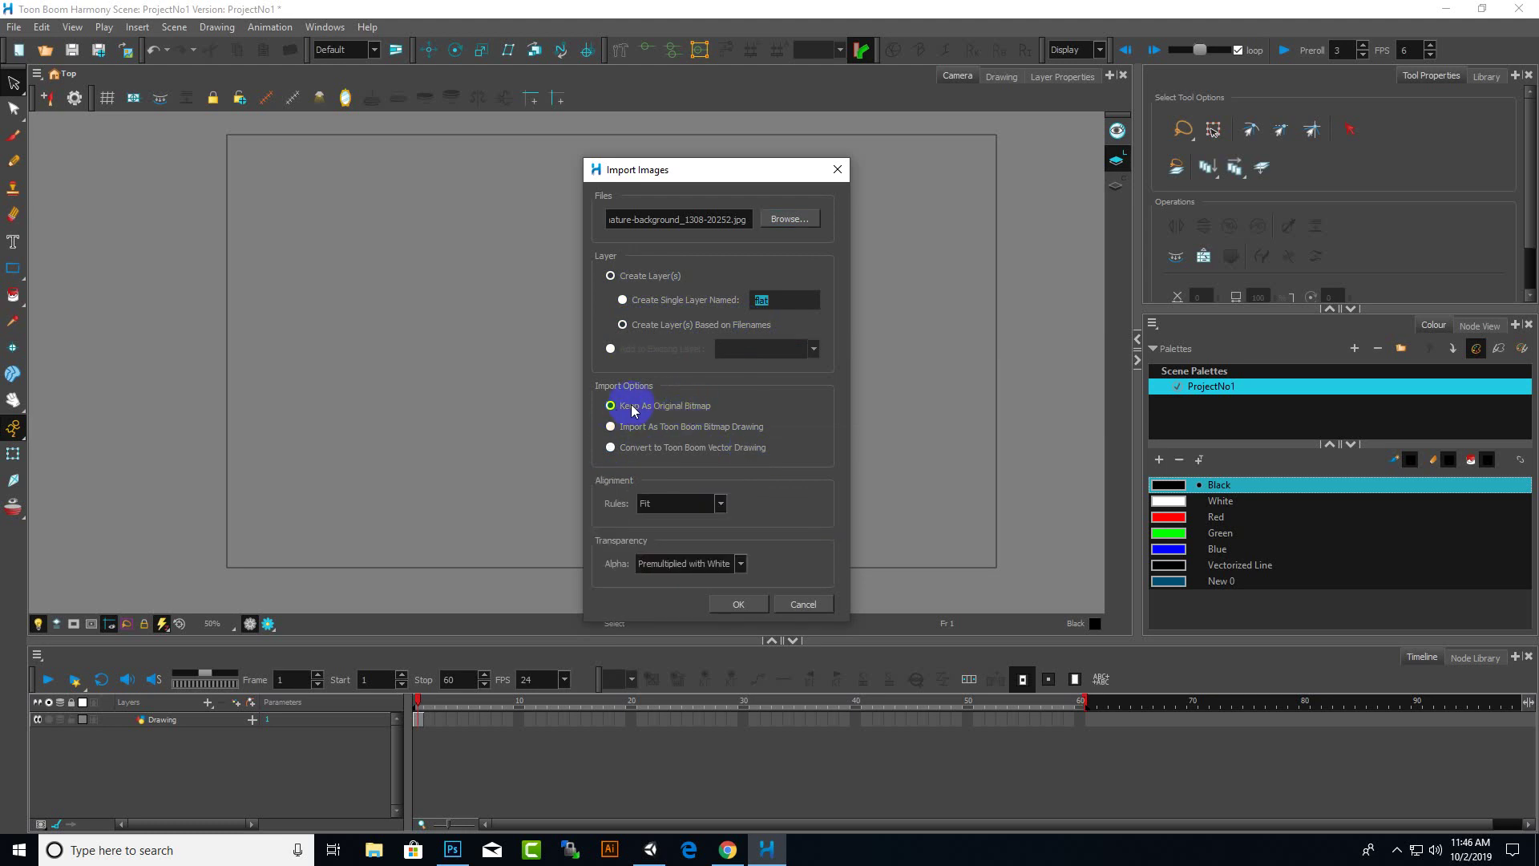
click(705, 447)
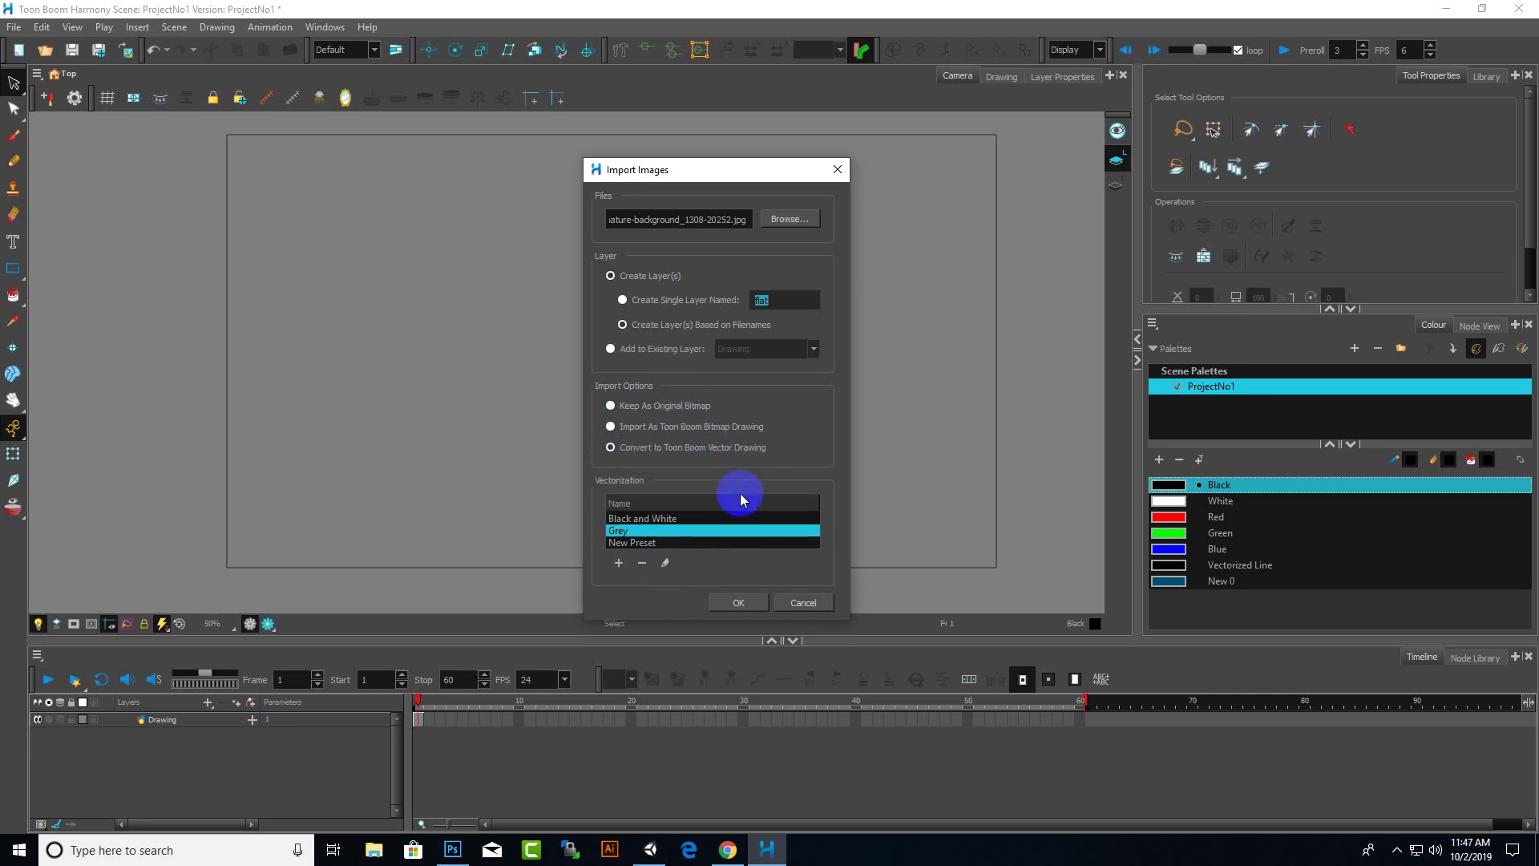
click(633, 405)
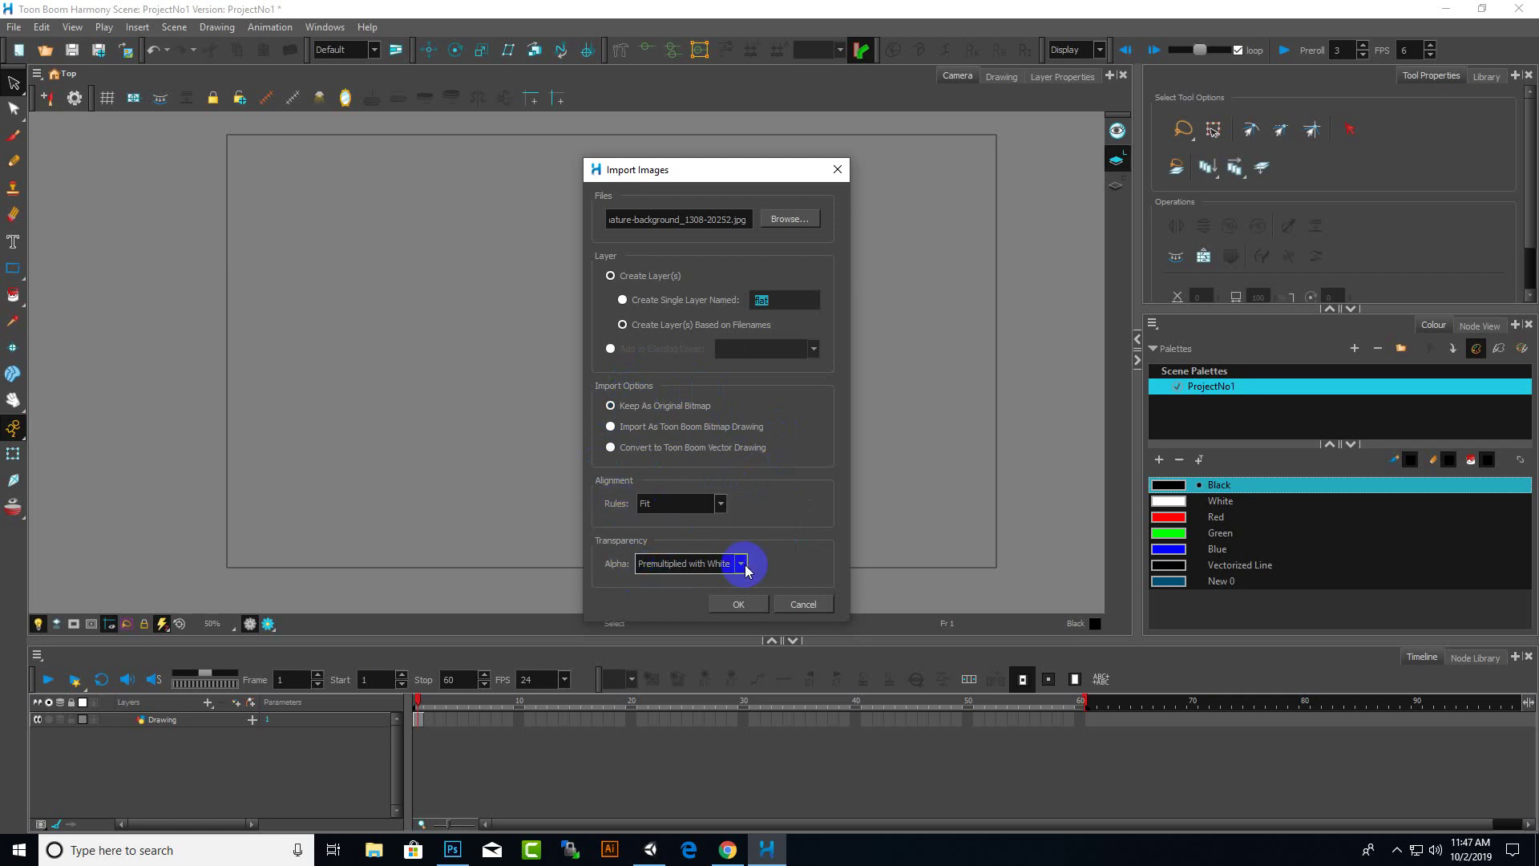
click(759, 609)
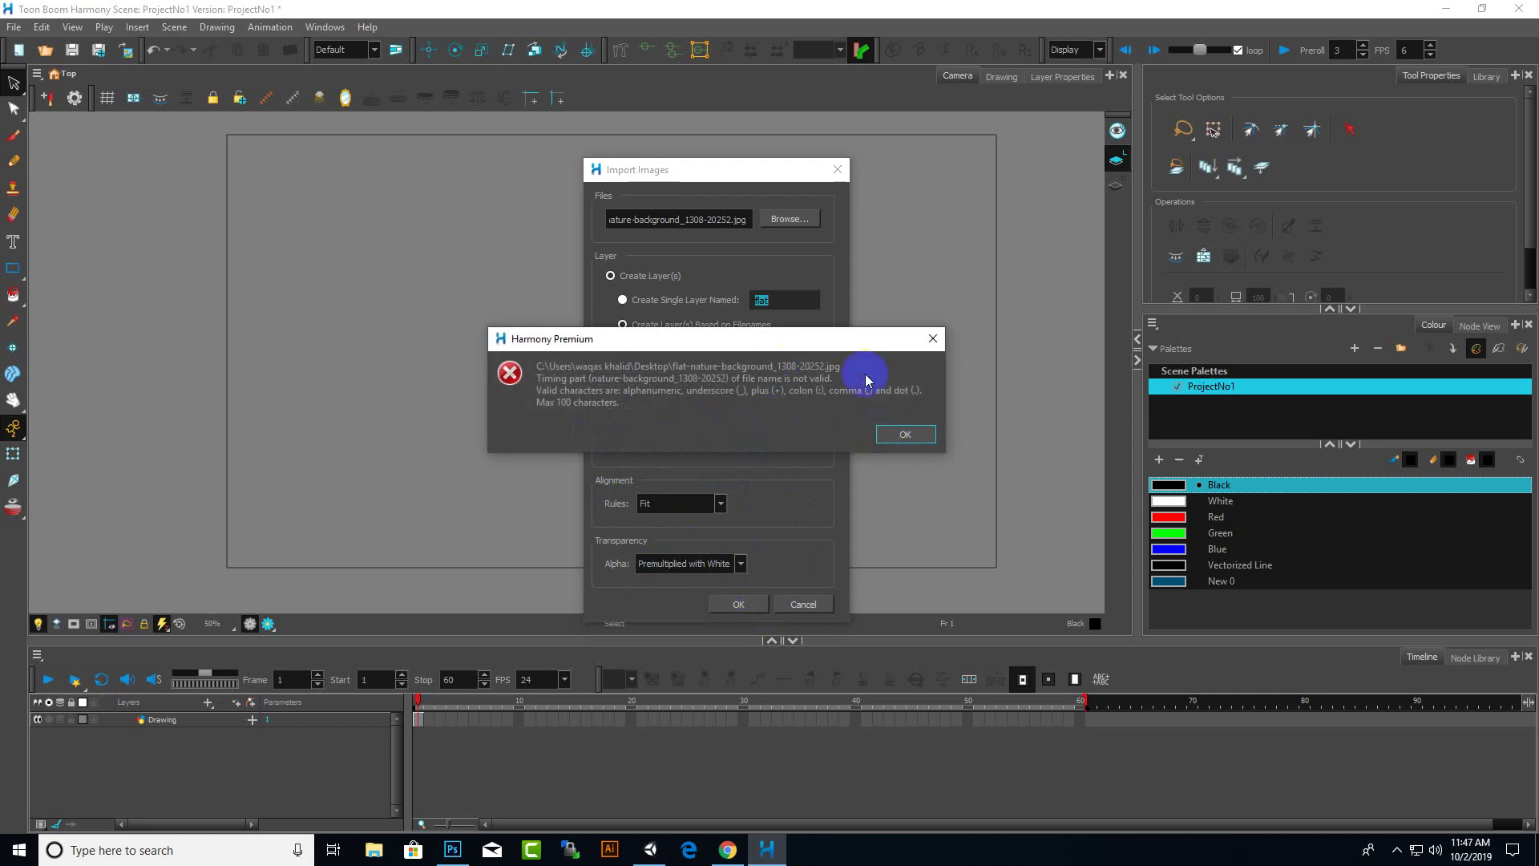
click(904, 434)
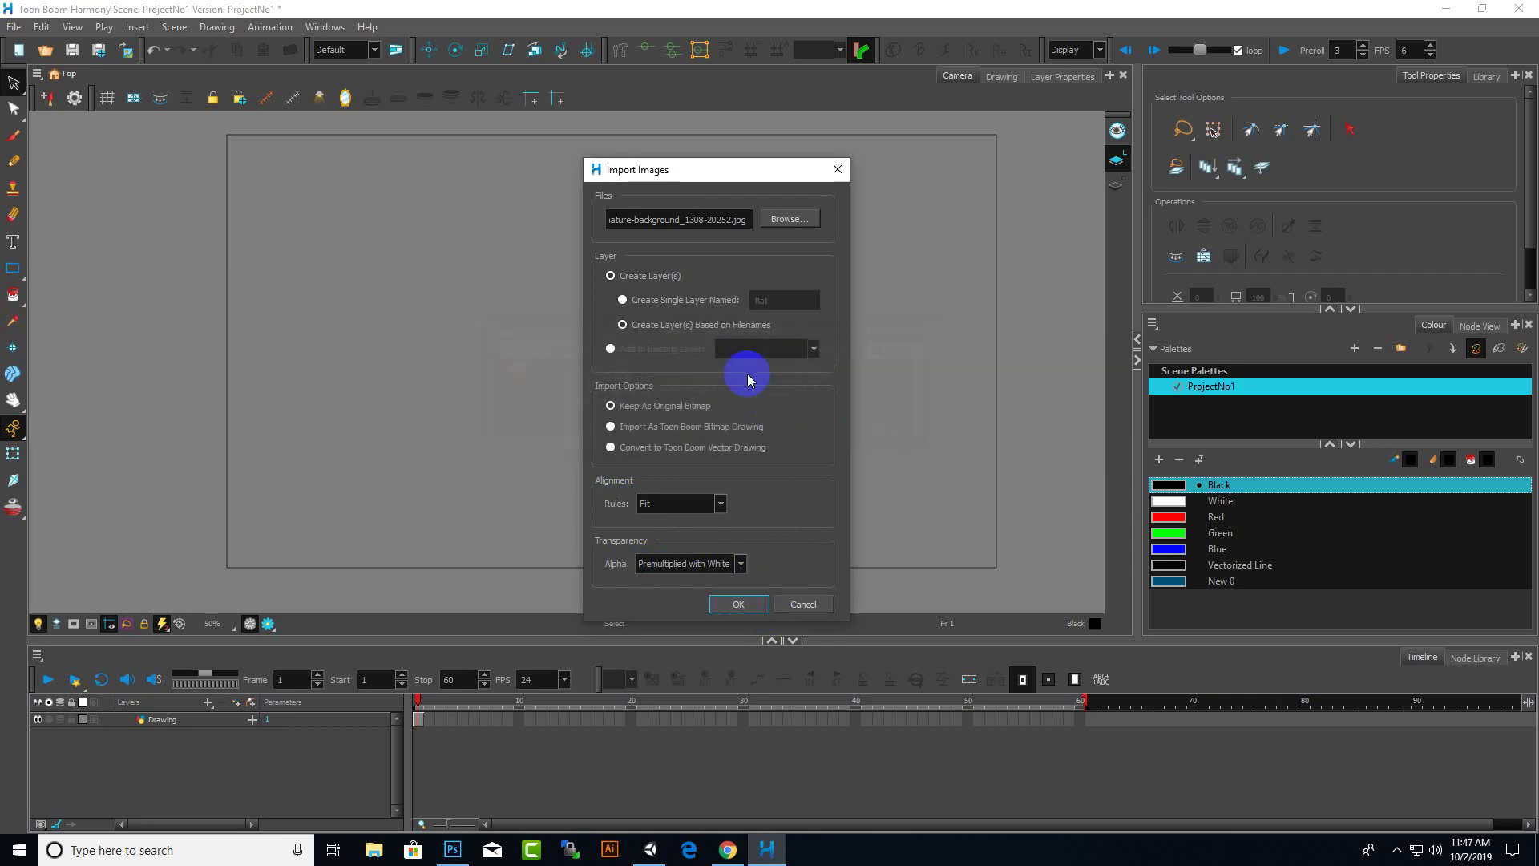
Import the image into a single layer named bg.
click(622, 299)
double_click(757, 300)
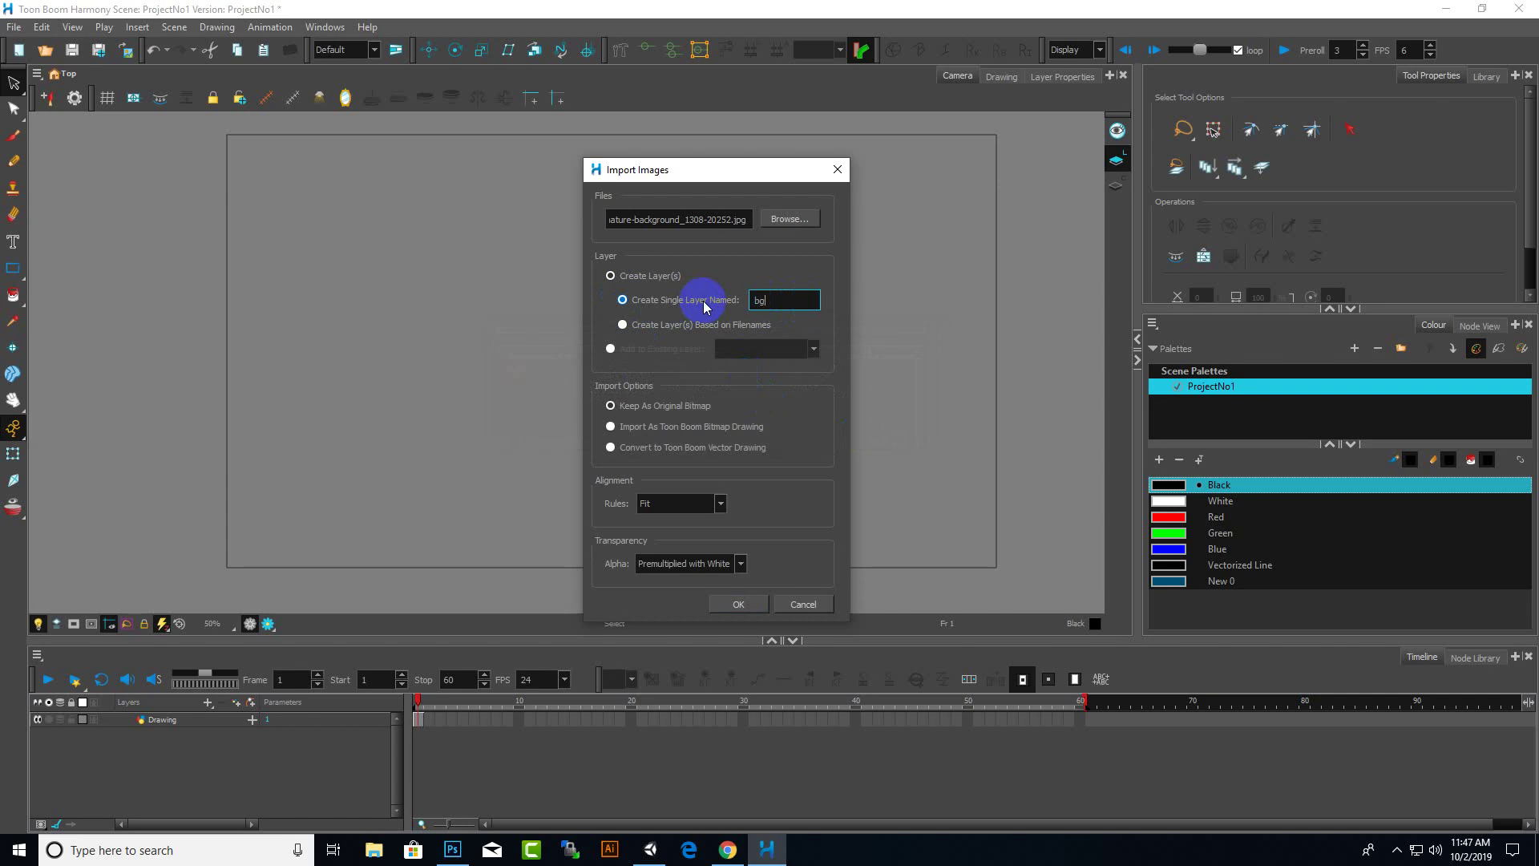
text(bg)
click(734, 605)
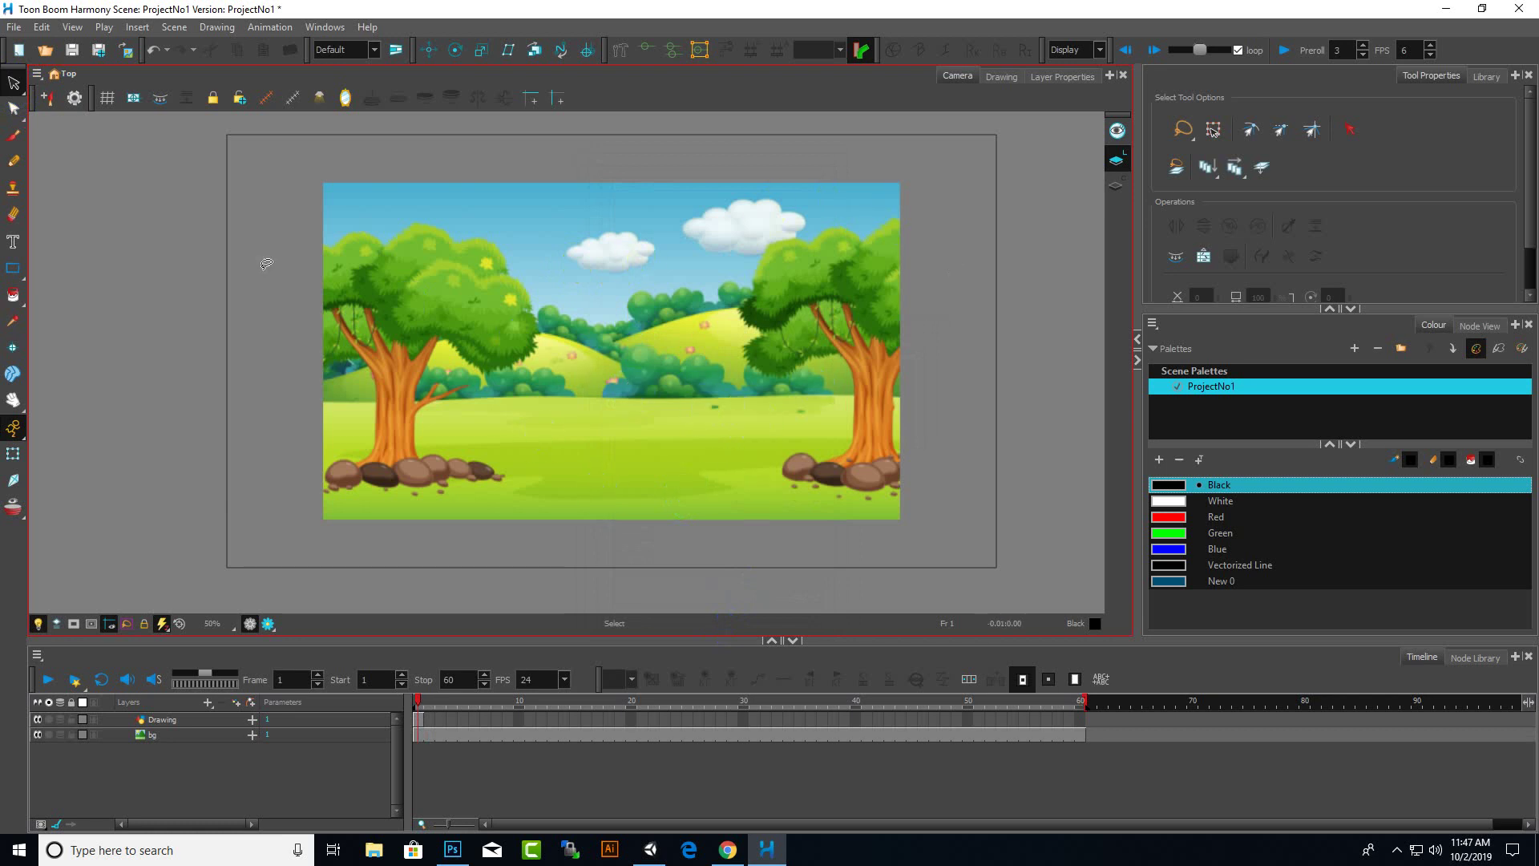
click(15, 139)
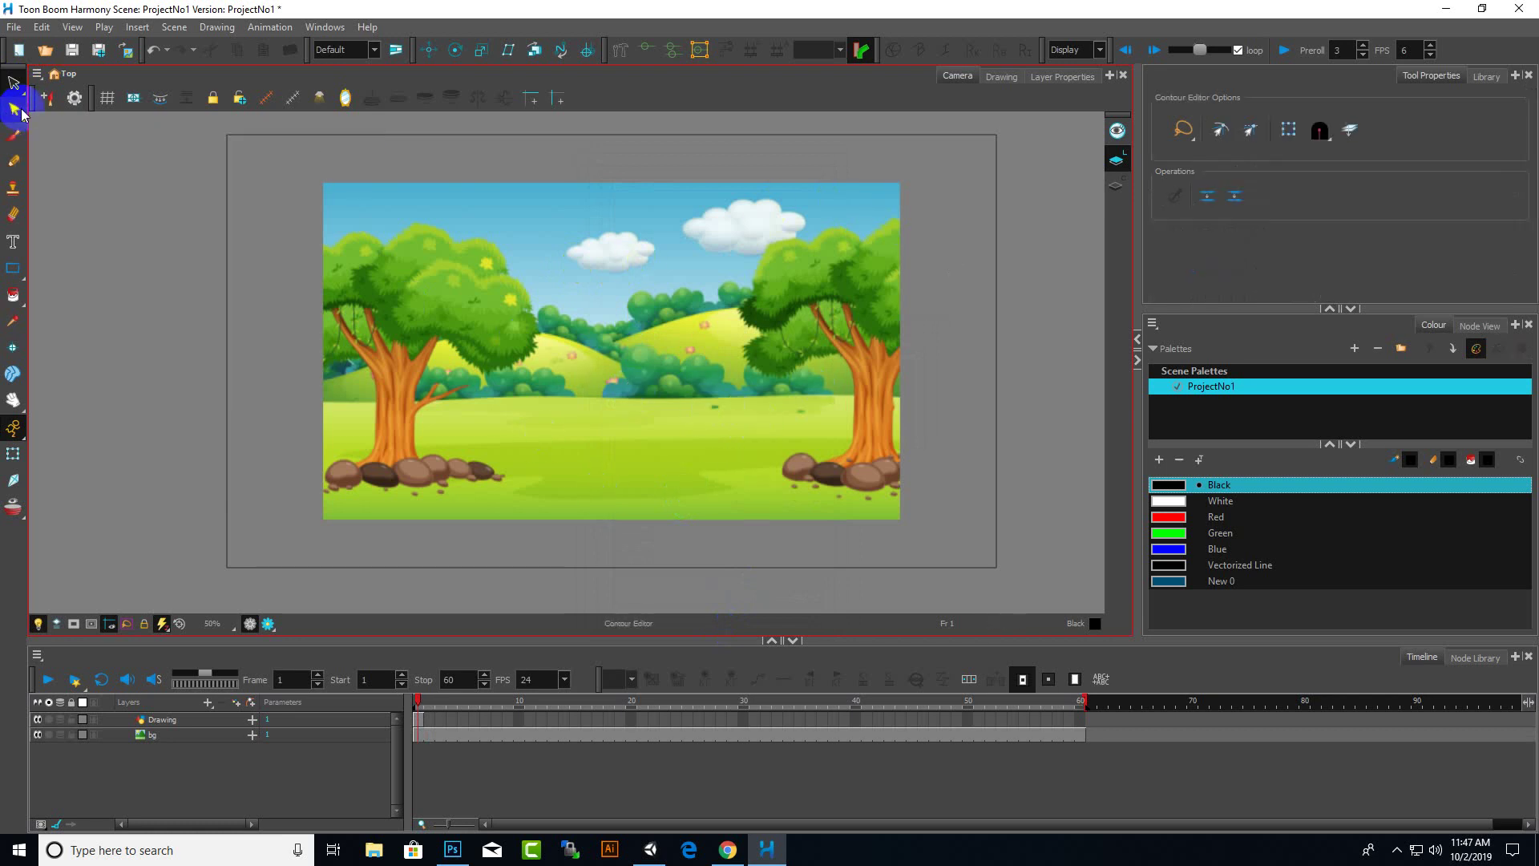
click(15, 141)
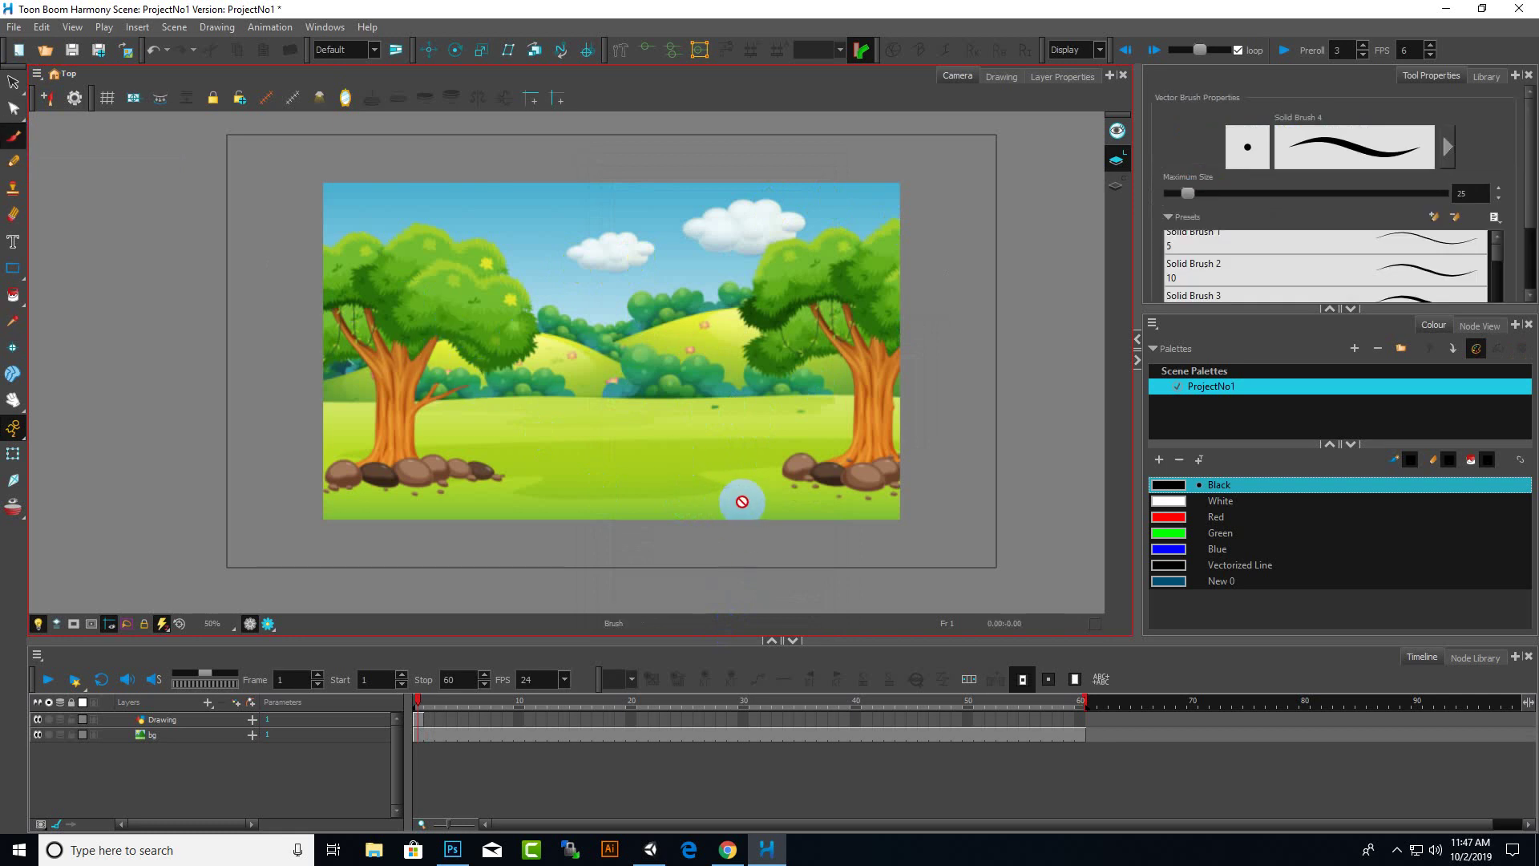
click(9, 83)
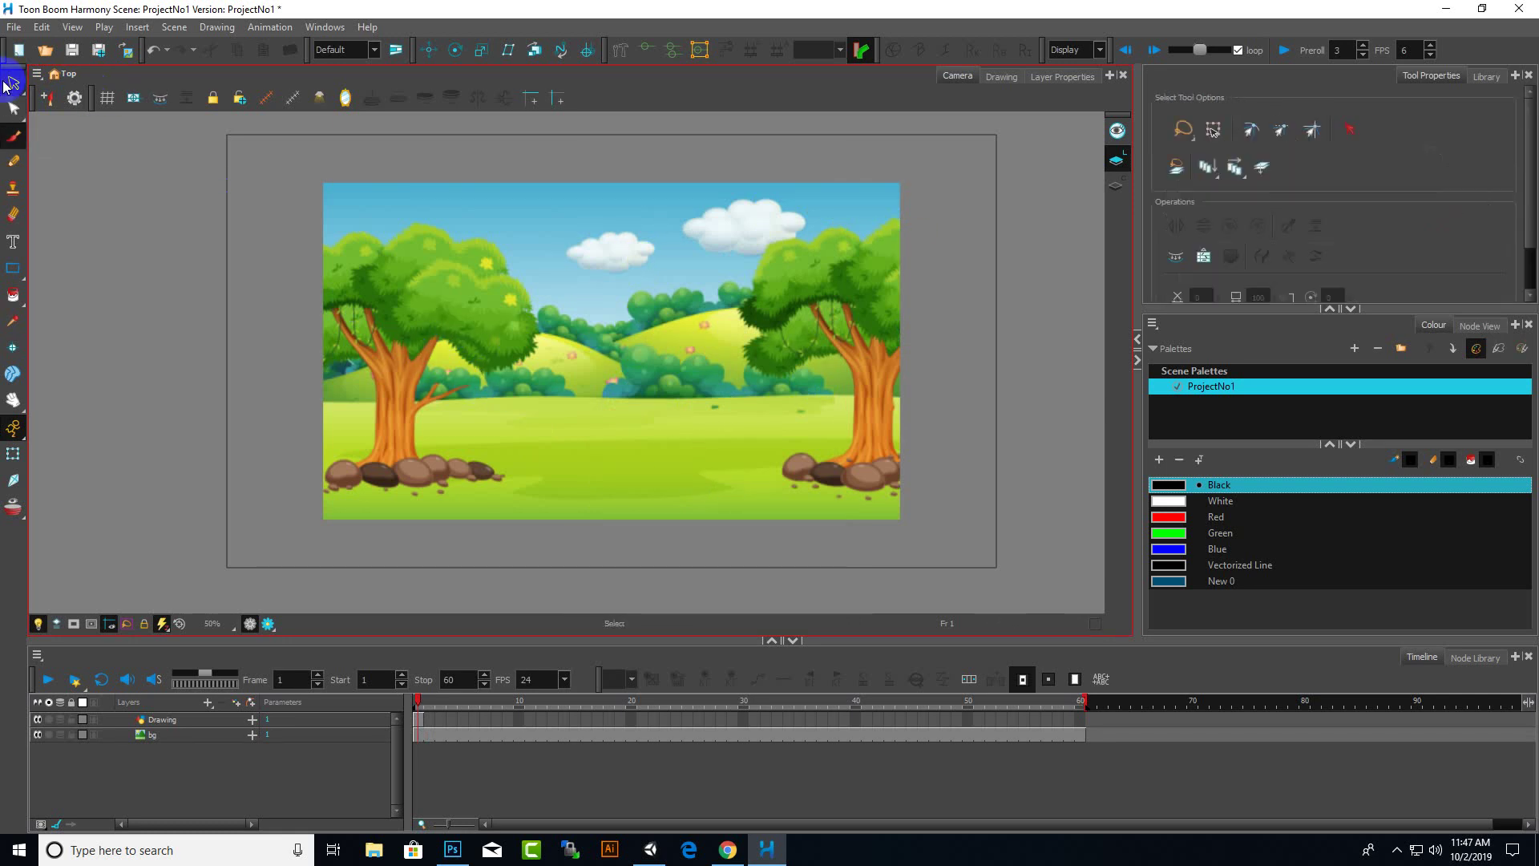
Select the background image with the Transform tool, nudge it slightly and enlarge it proportionally to nearly fill the camera frame.
click(14, 455)
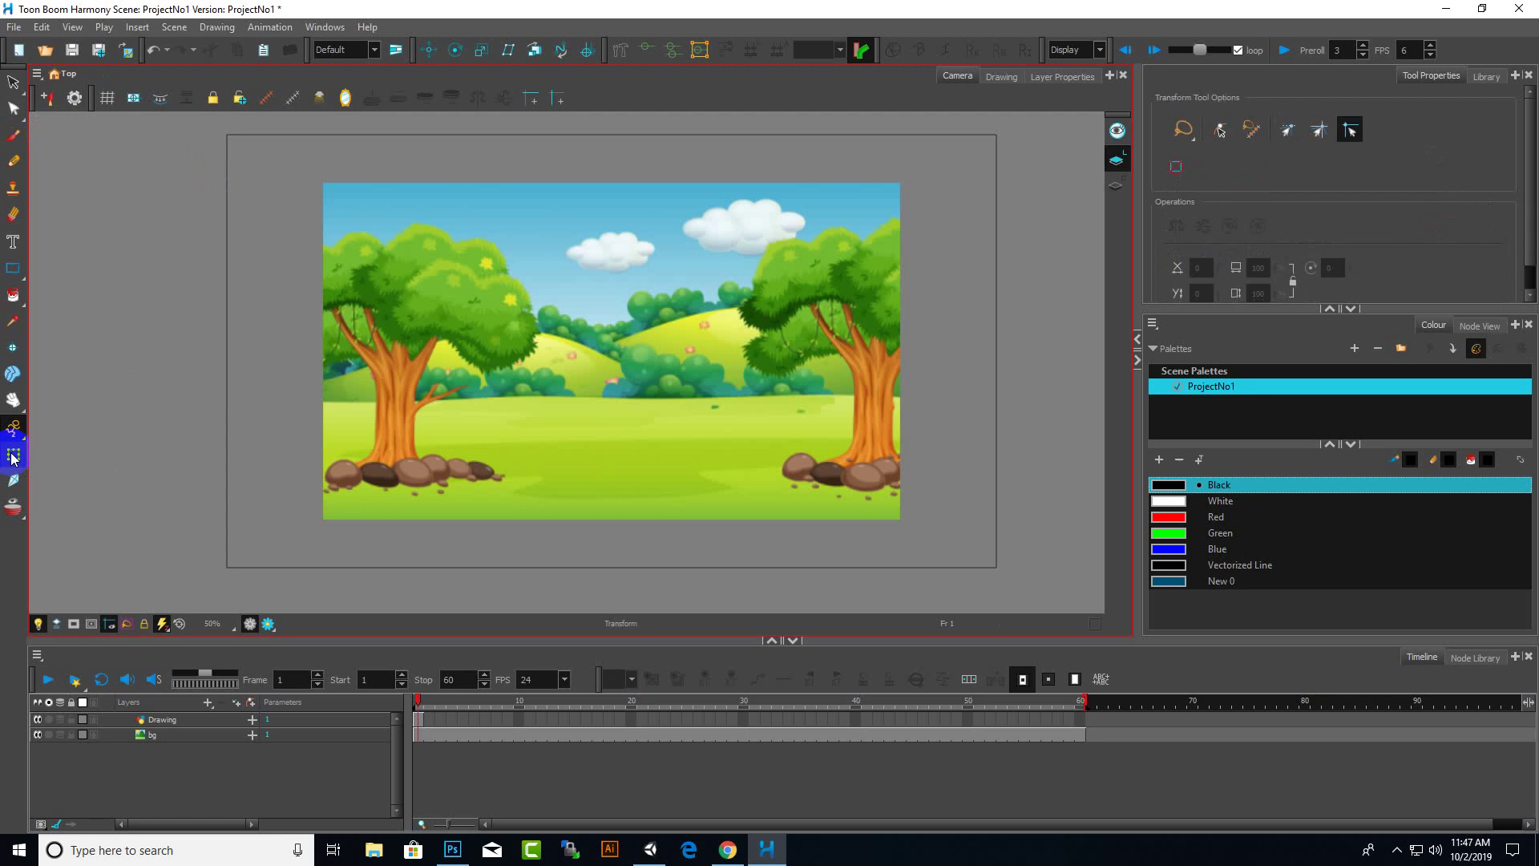
click(508, 453)
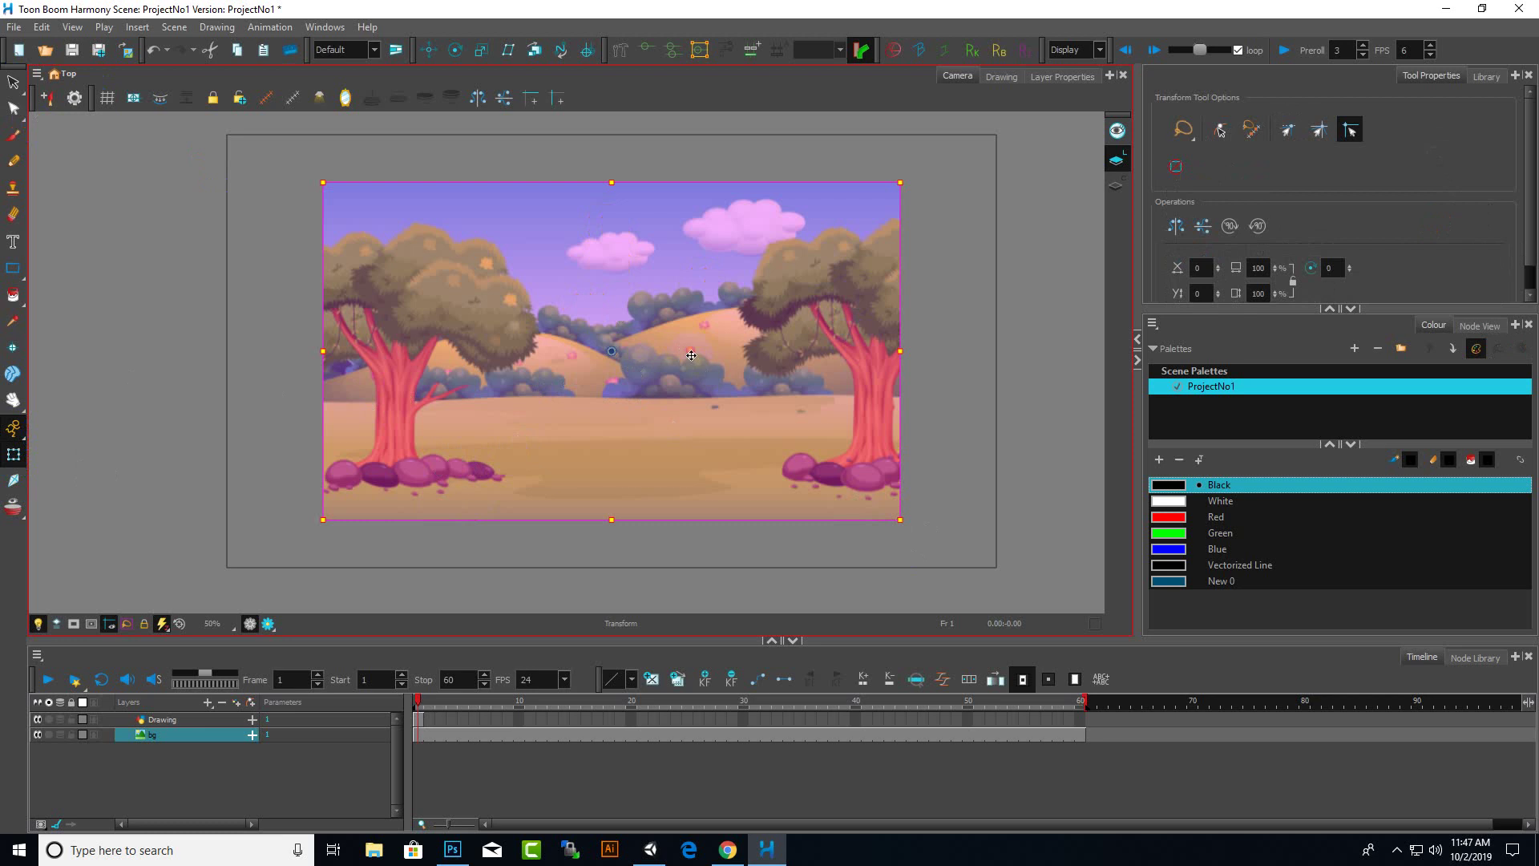
mouse_move(735, 343)
mouse_down()
mouse_move(755, 342)
mouse_move(742, 340)
mouse_up()
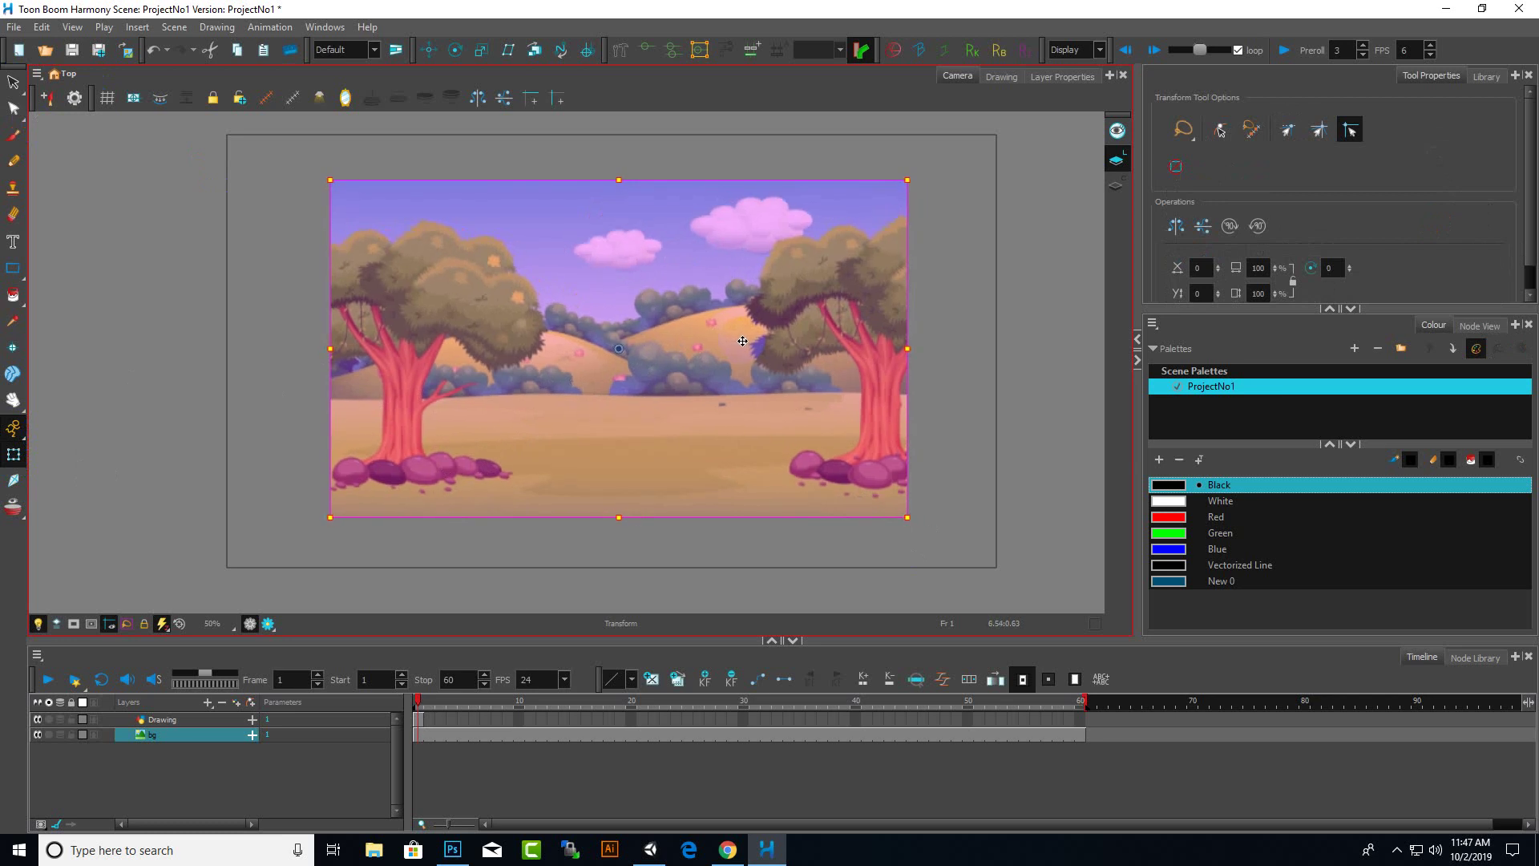
drag(911, 518, 1006, 578)
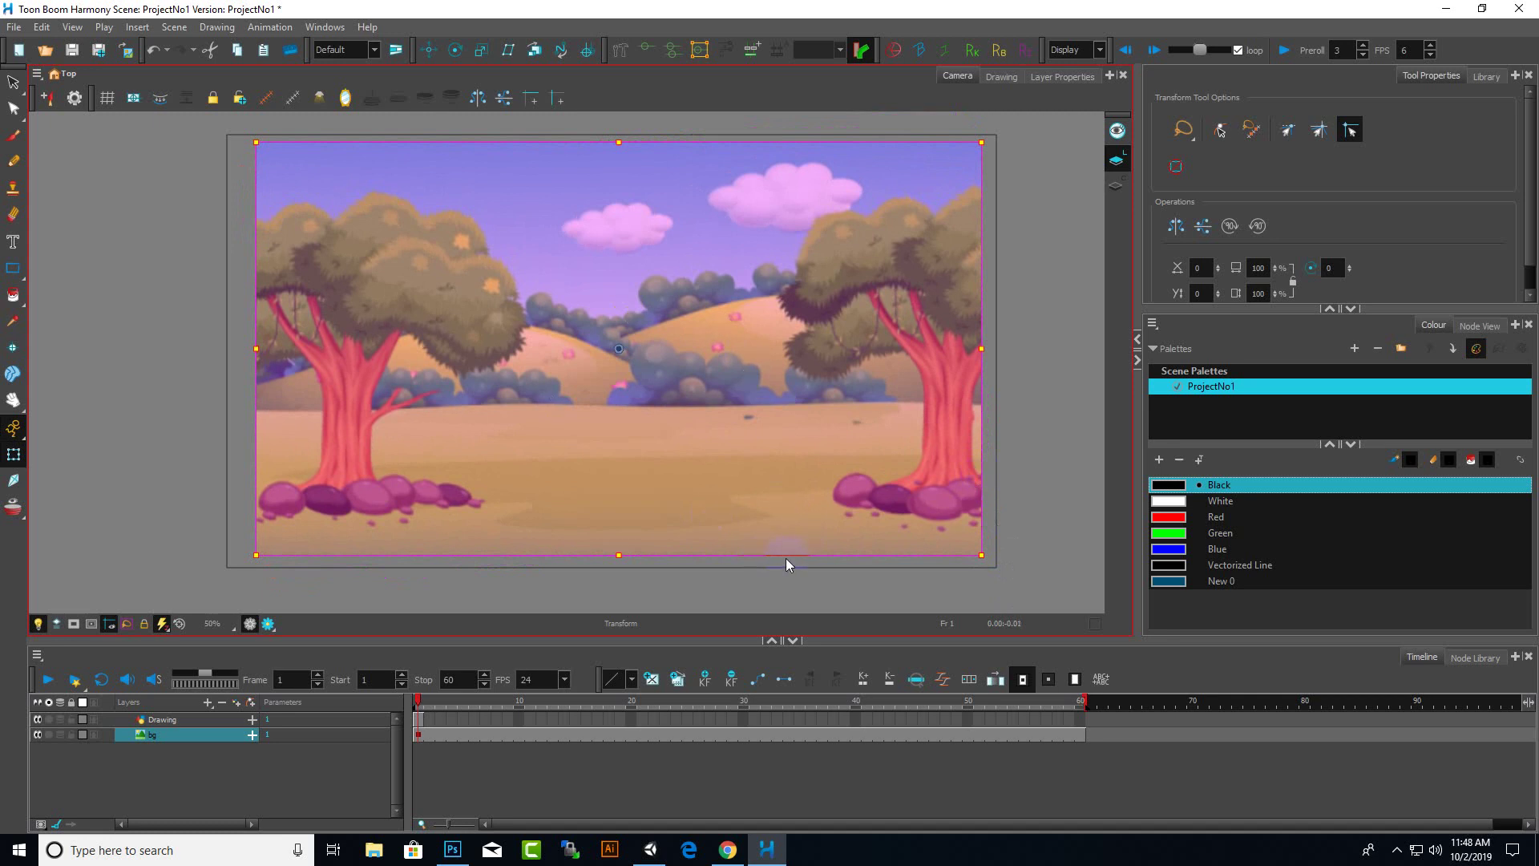
Skew the background image horizontally and vertically into a slanted shape, and reduce its height and width to fit inside the camera frame.
drag(785, 553, 893, 546)
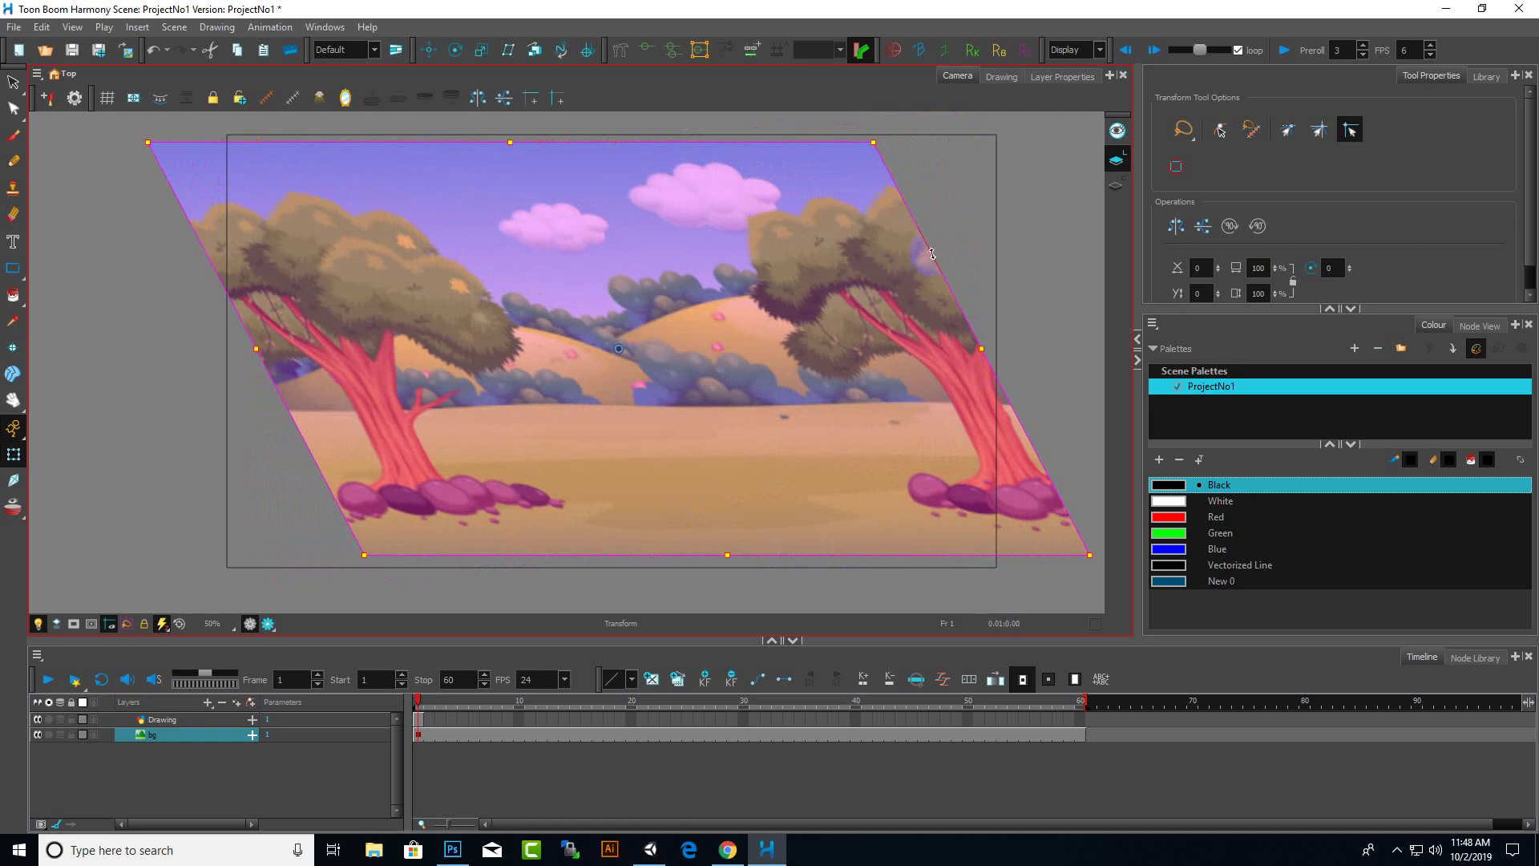
drag(931, 253, 892, 185)
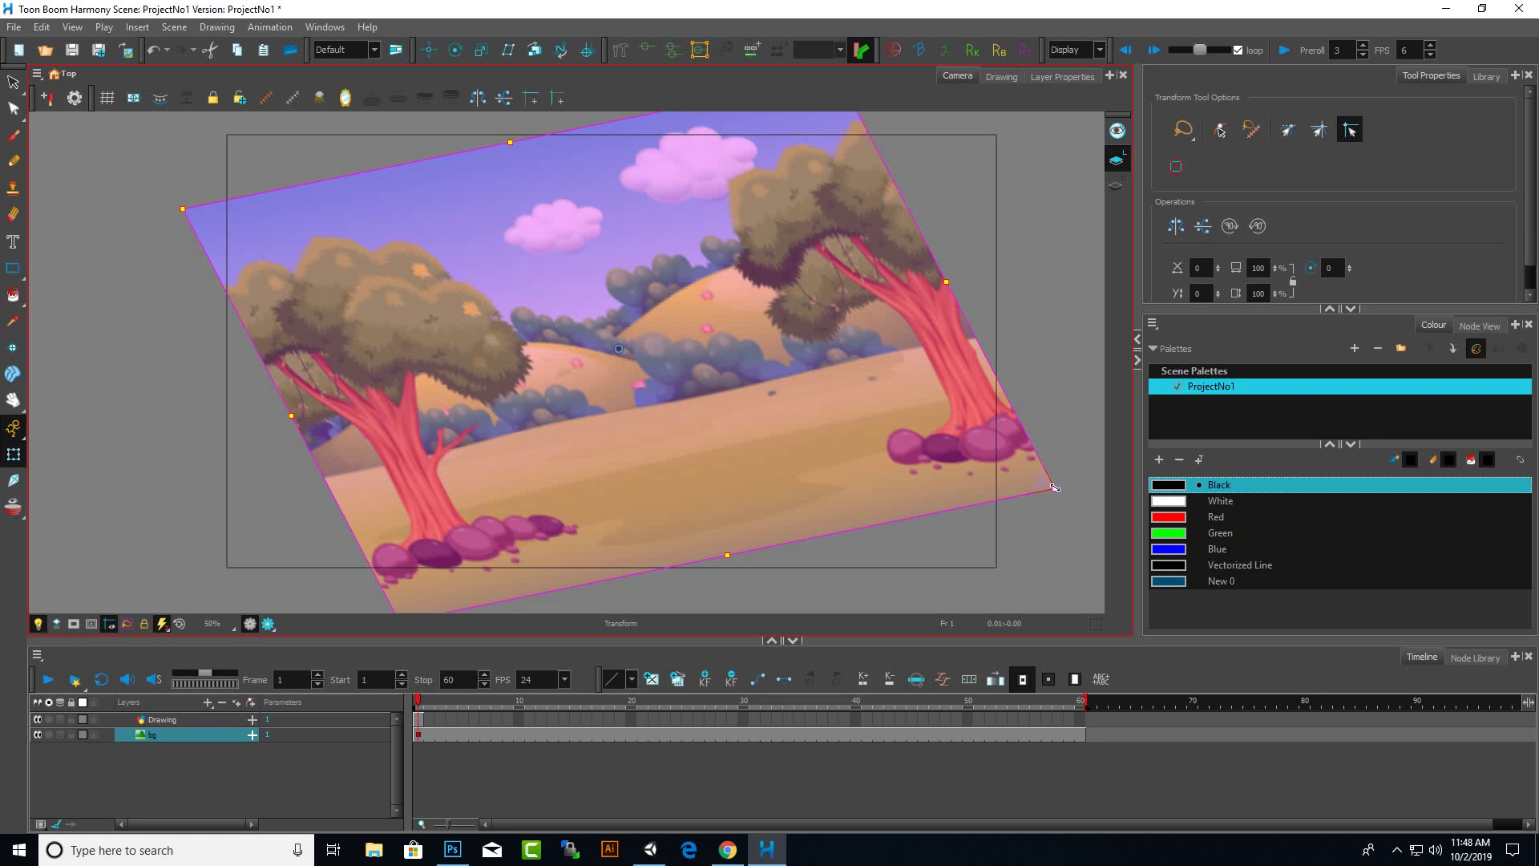
drag(725, 556, 643, 506)
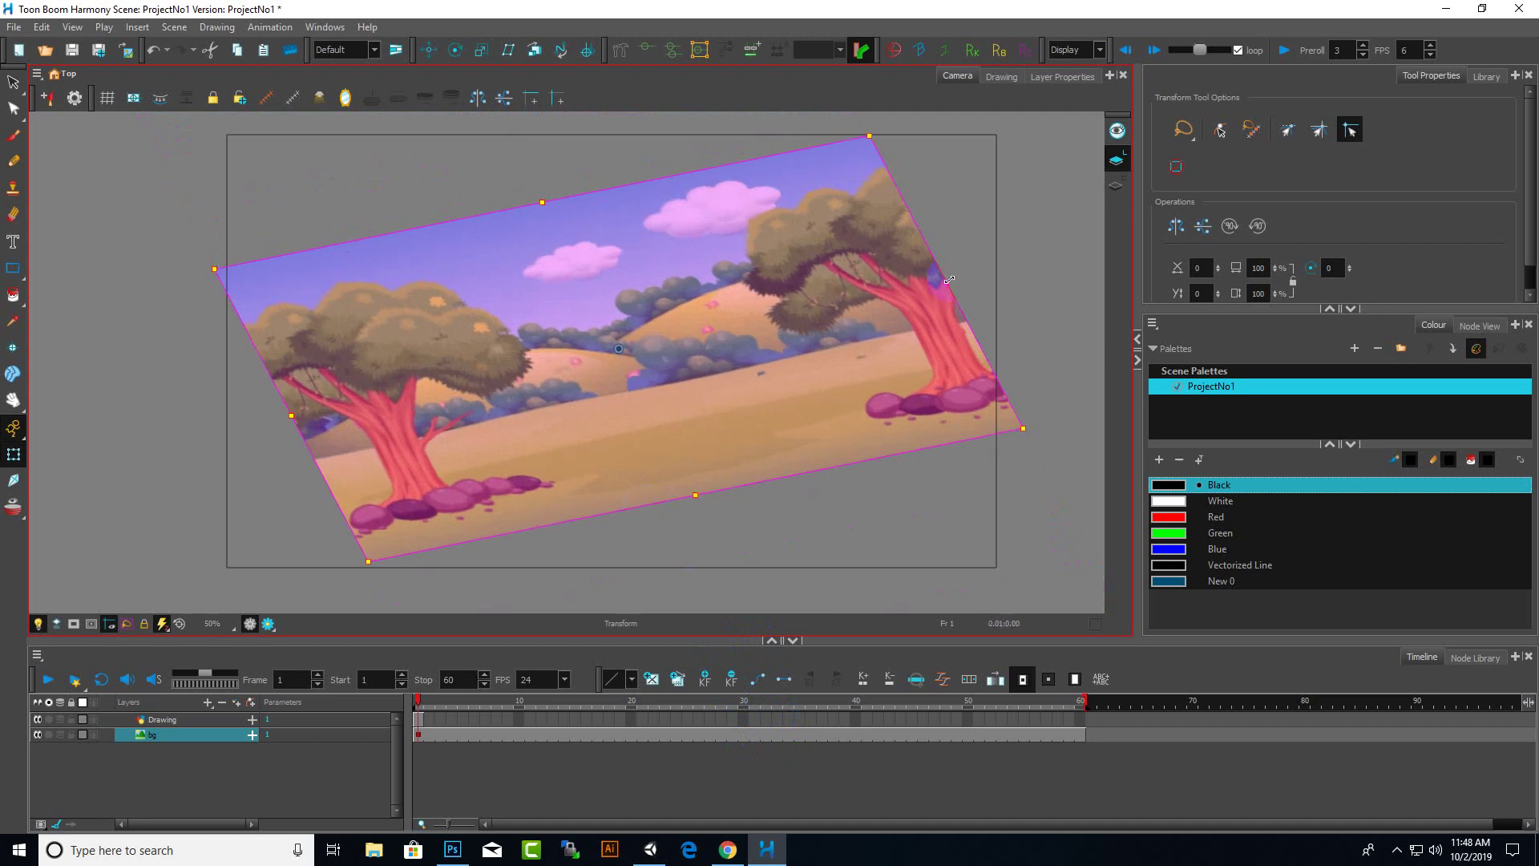
drag(948, 280, 449, 384)
drag(887, 294, 929, 312)
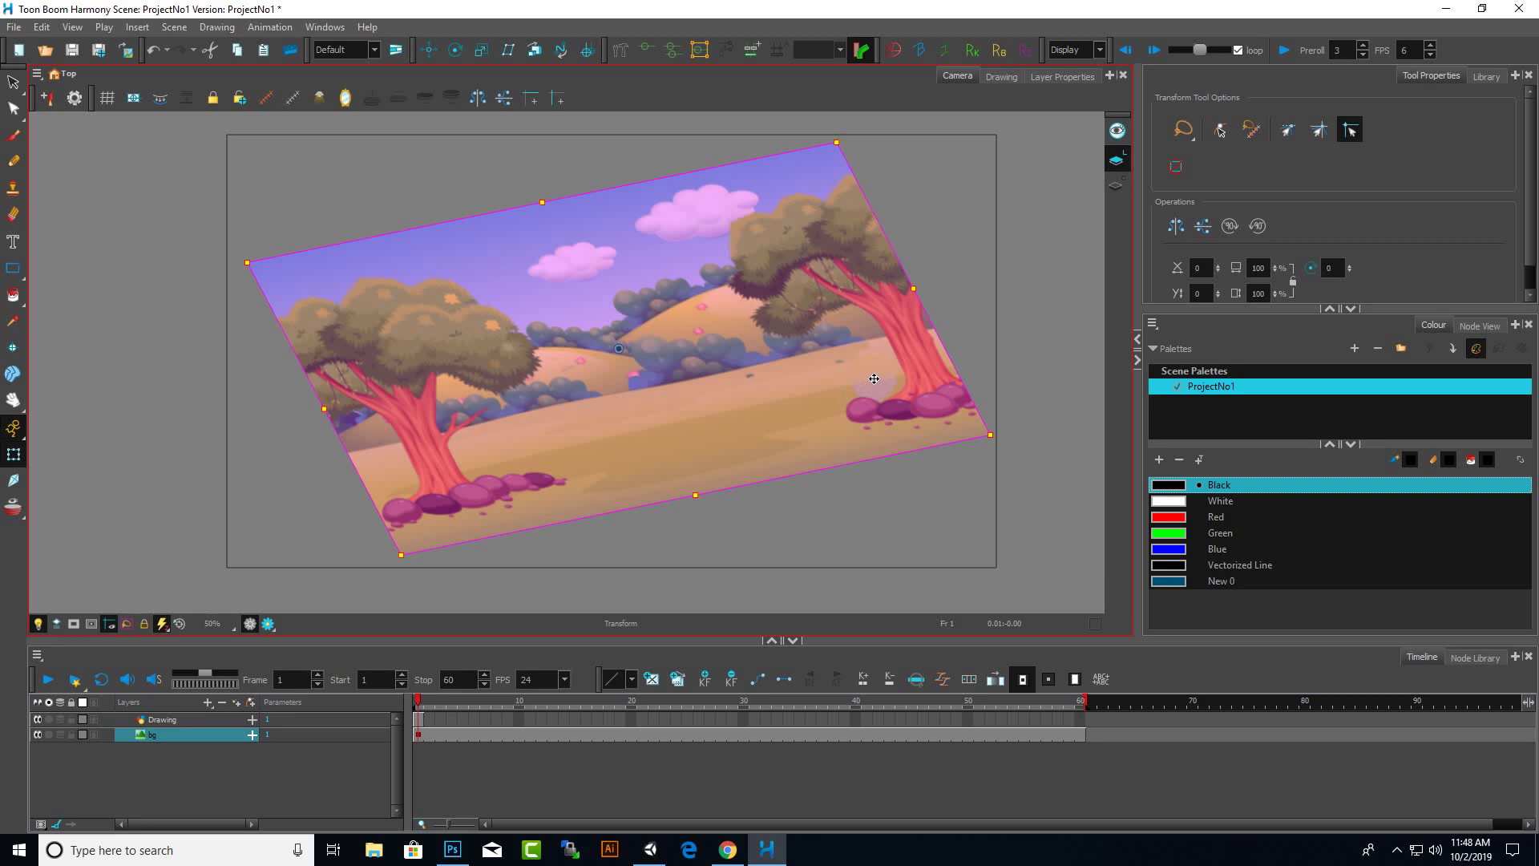
Move the background image's pivot point from its centre to its upper-left corner.
scroll(625, 356, up, 2)
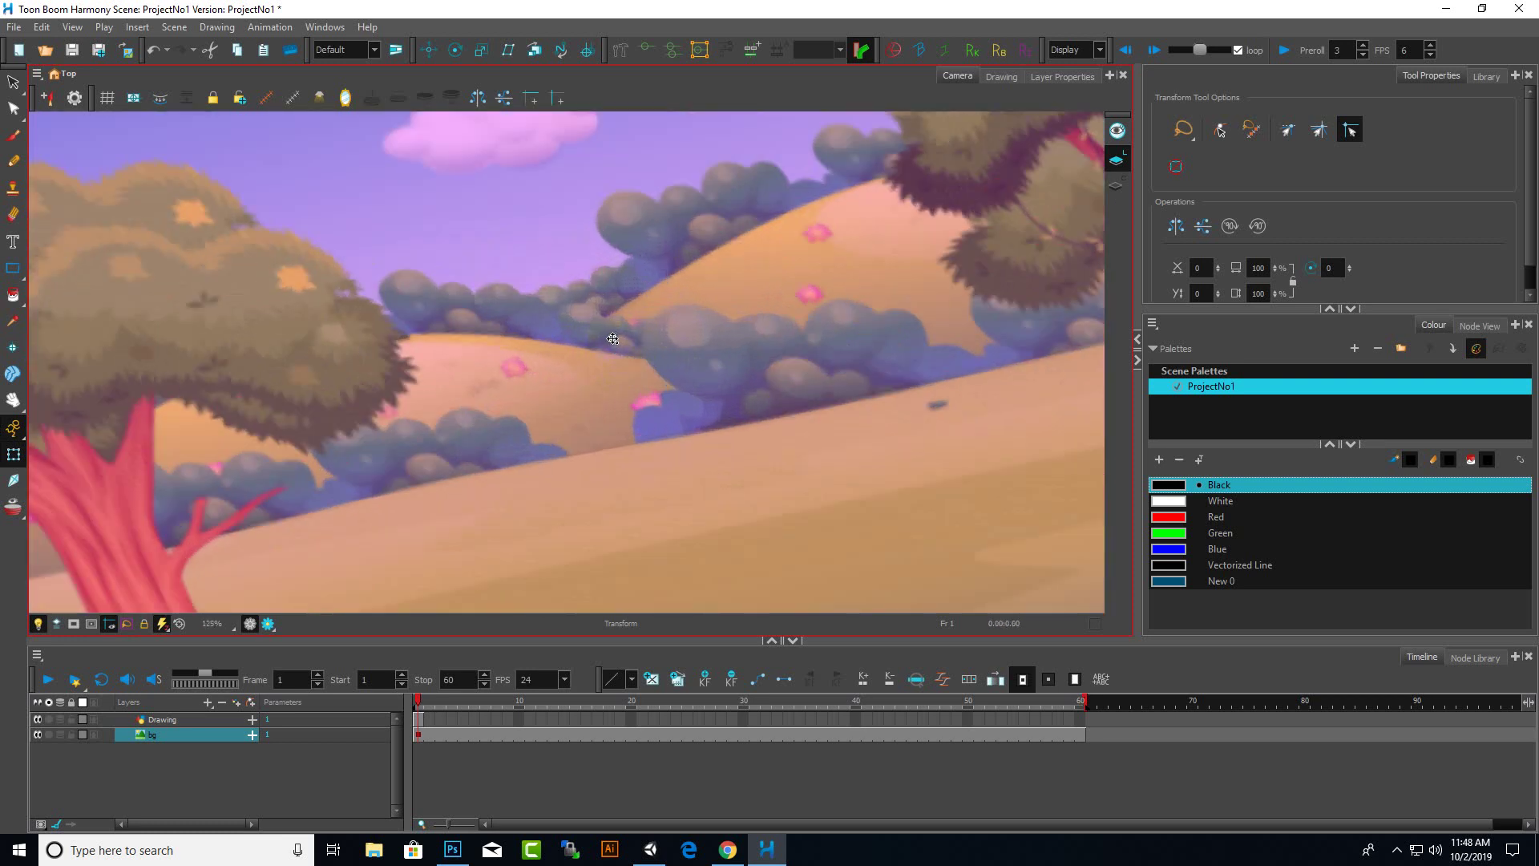
scroll(612, 339, down, 4)
scroll(593, 367, up, 2)
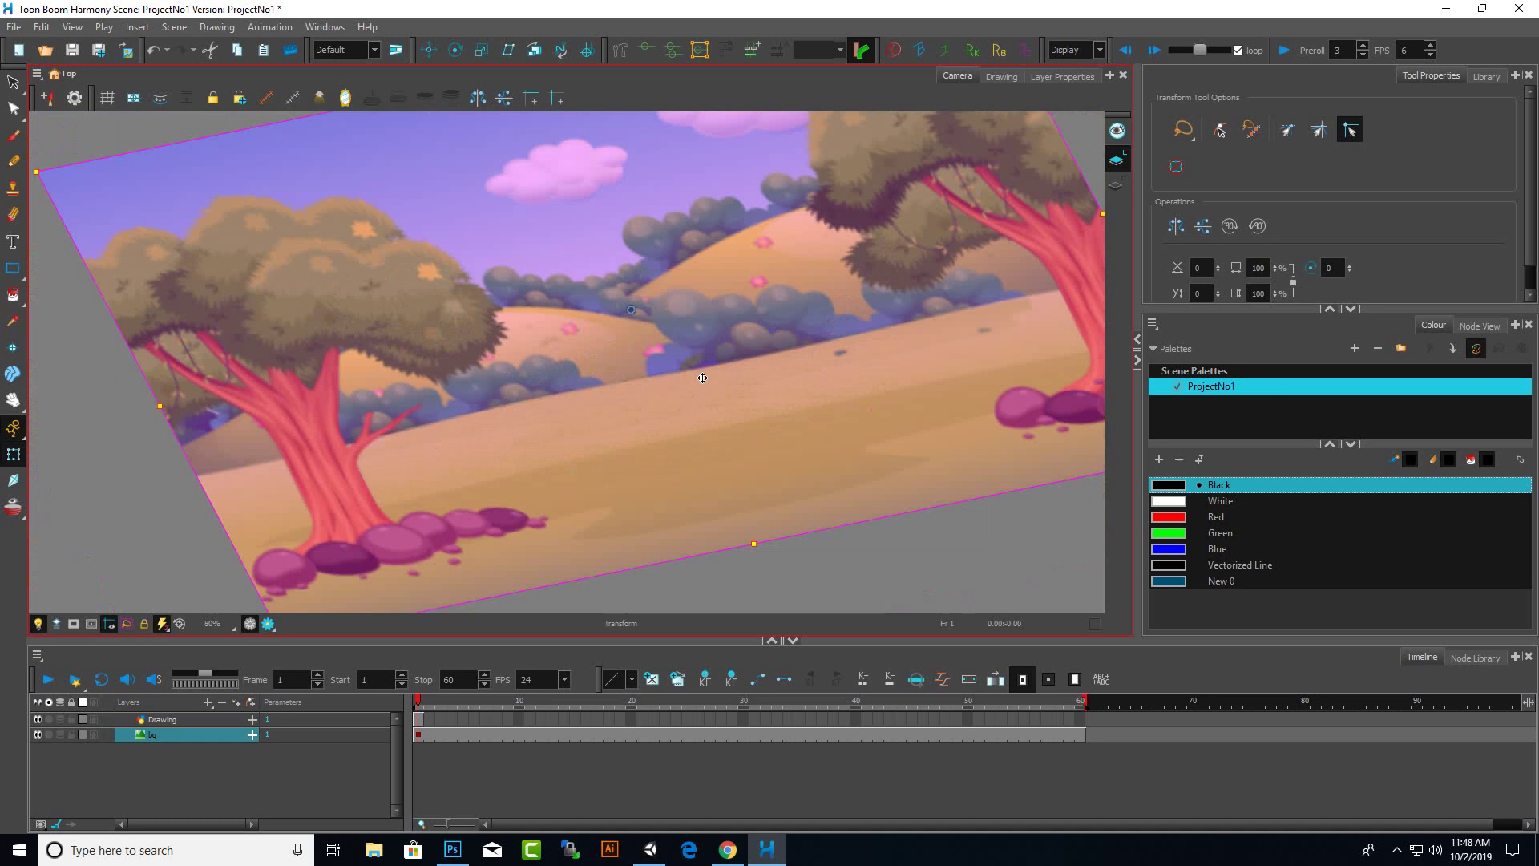
scroll(681, 458, down, 1)
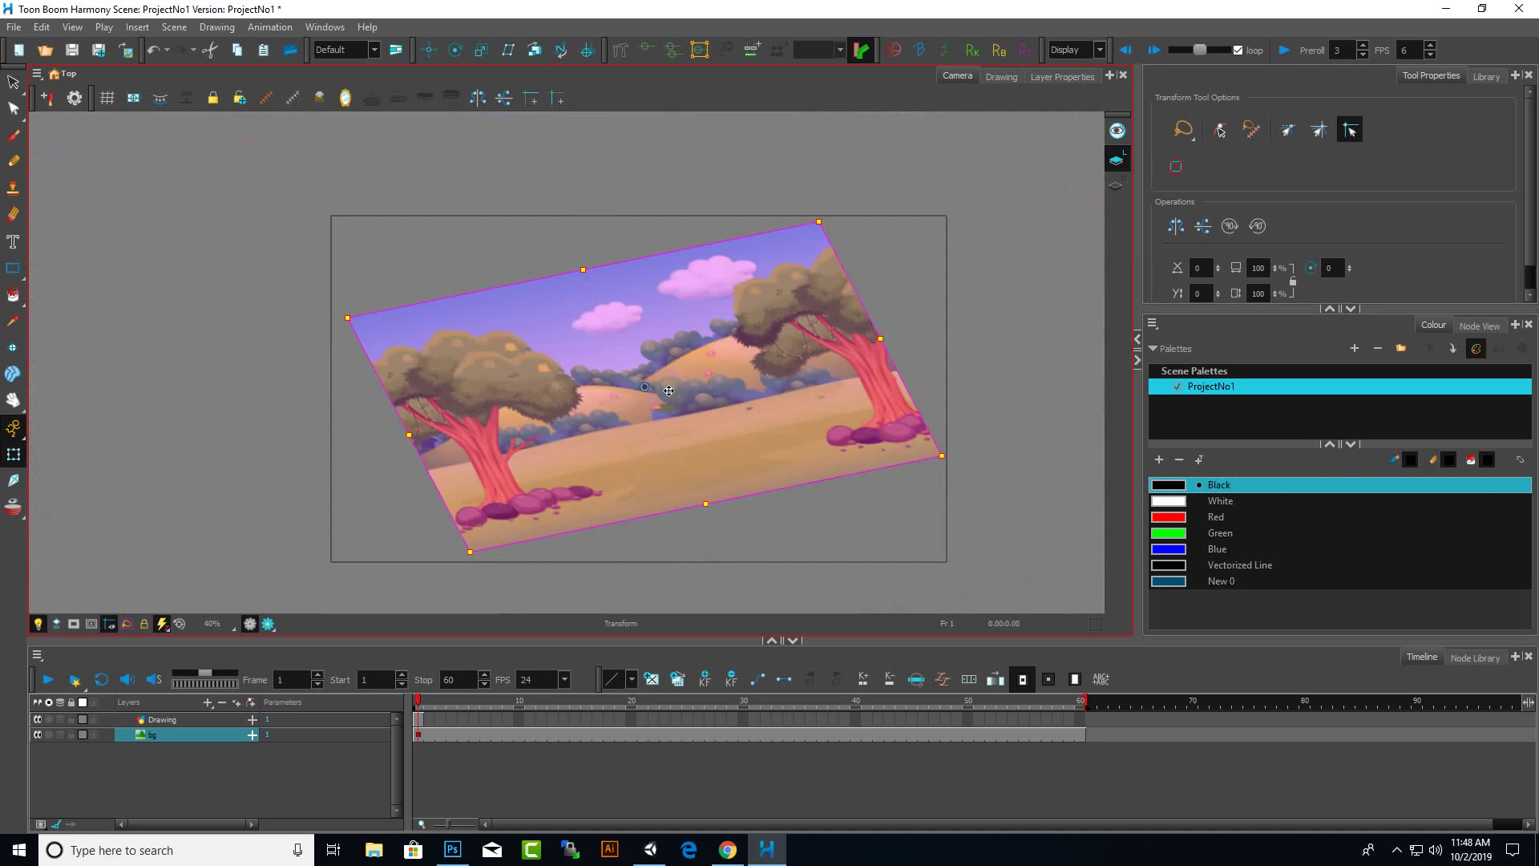
scroll(581, 402, up, 2)
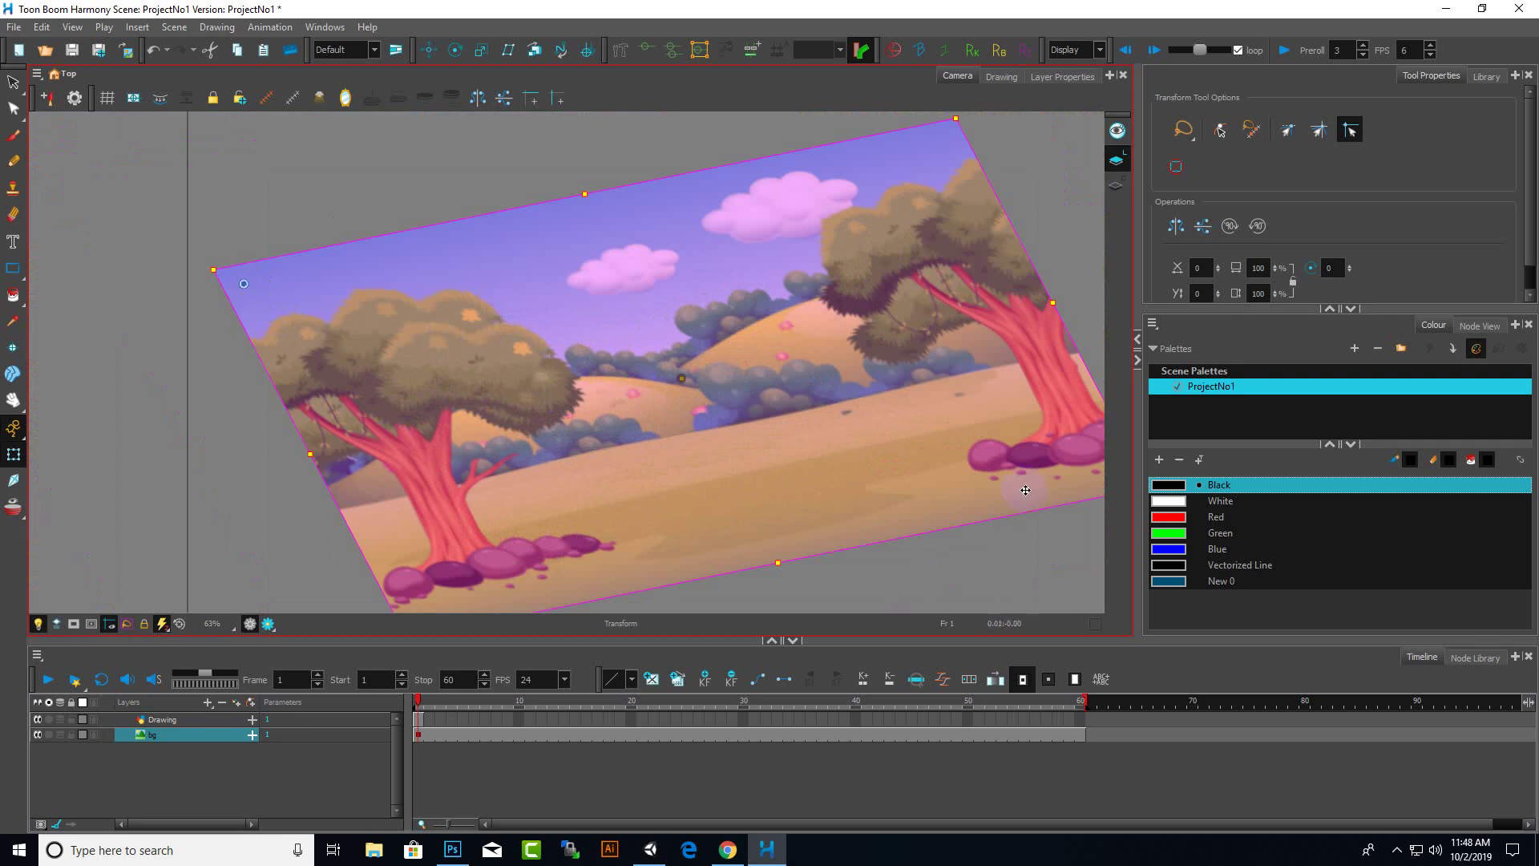
scroll(1079, 529, down, 3)
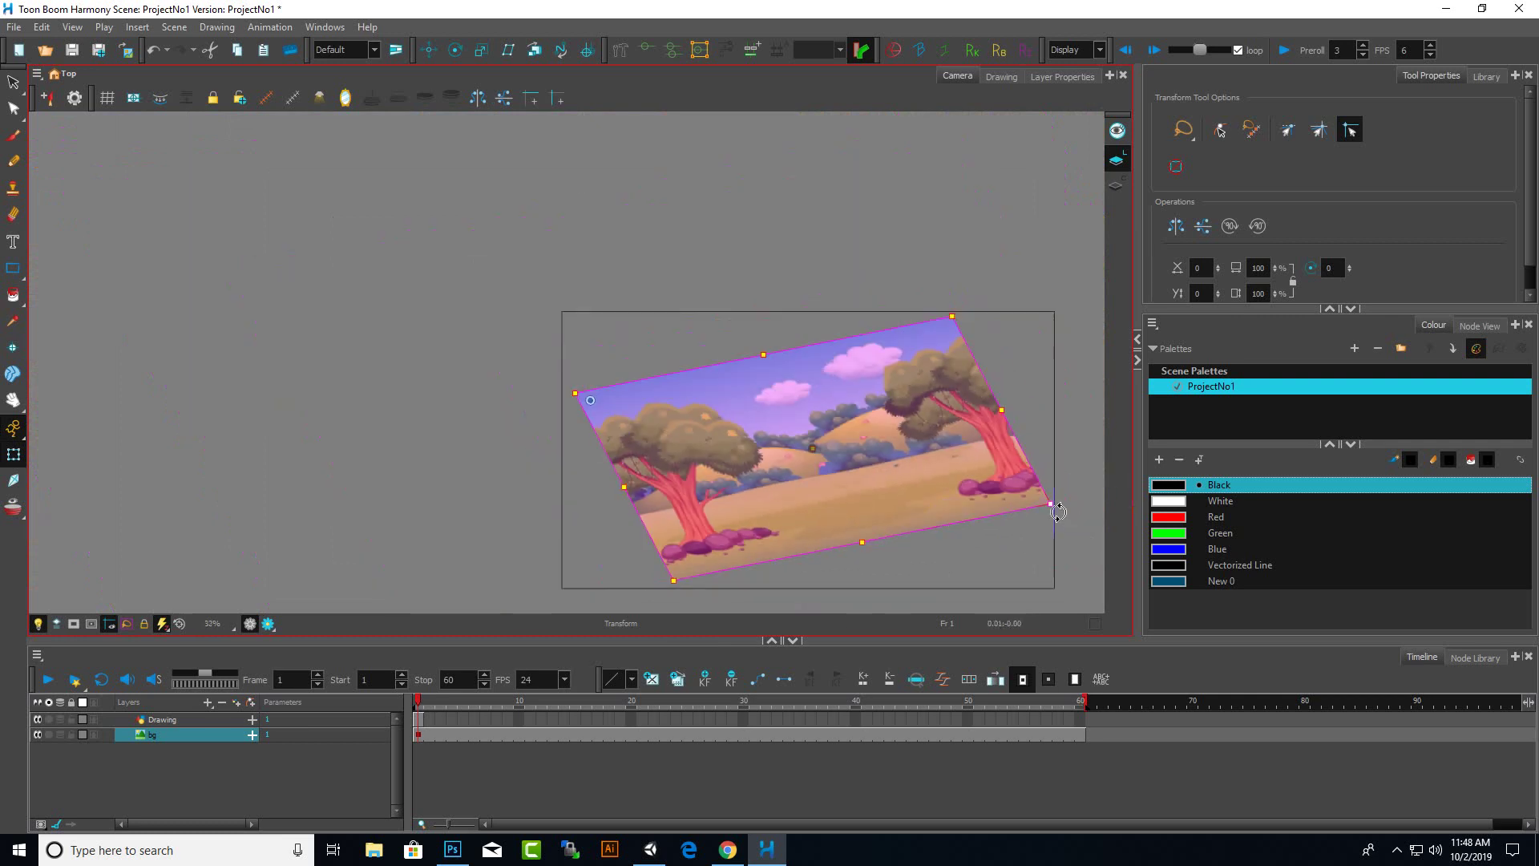
Rotate the background image counterclockwise about its corner pivot and skew it.
drag(1058, 511, 948, 415)
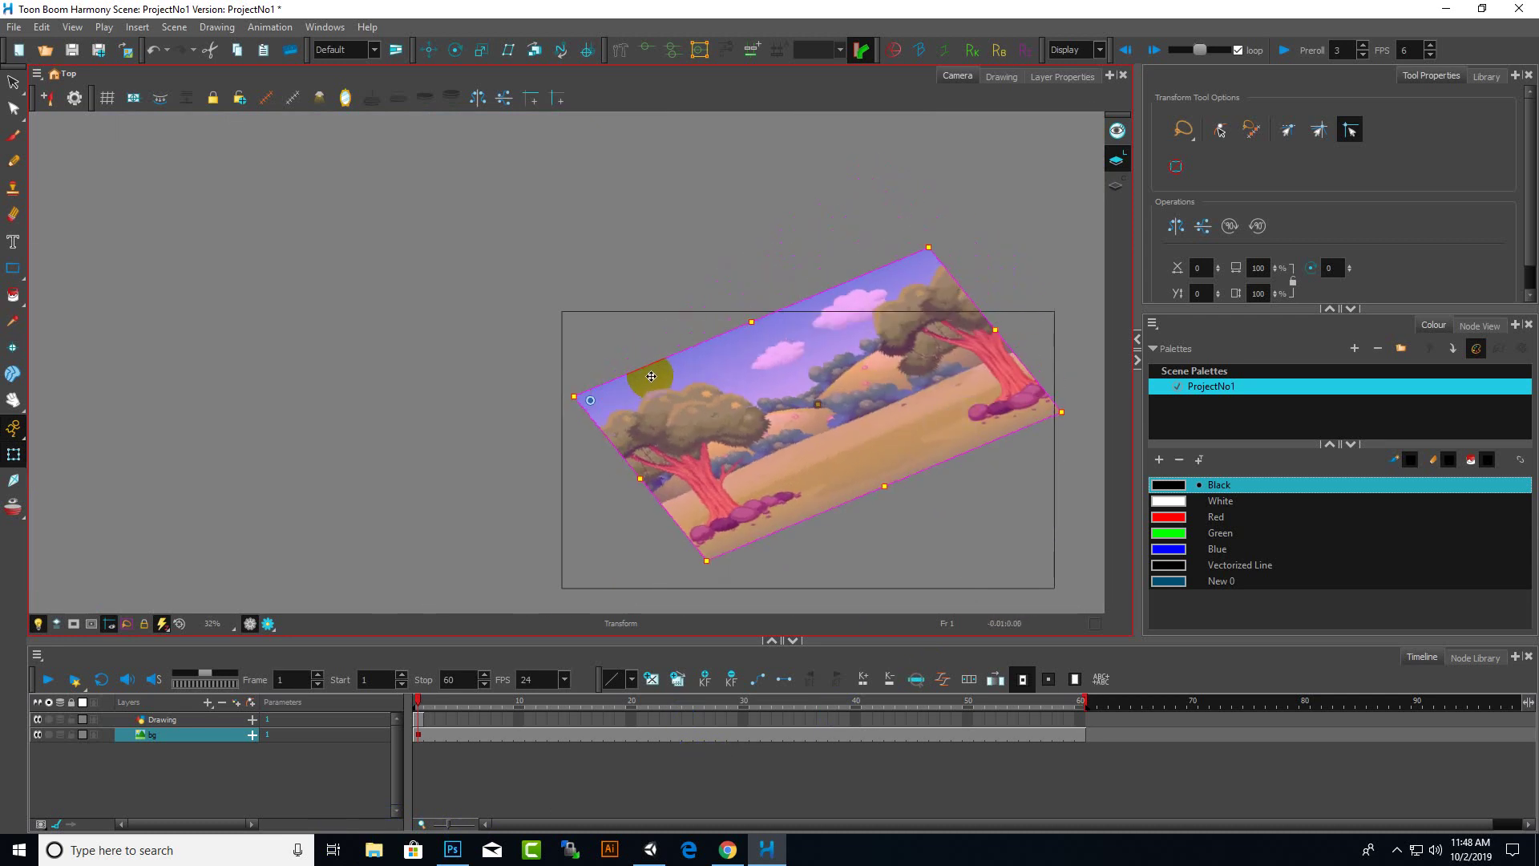
mouse_move(649, 362)
mouse_down()
mouse_move(745, 368)
mouse_move(662, 361)
mouse_up()
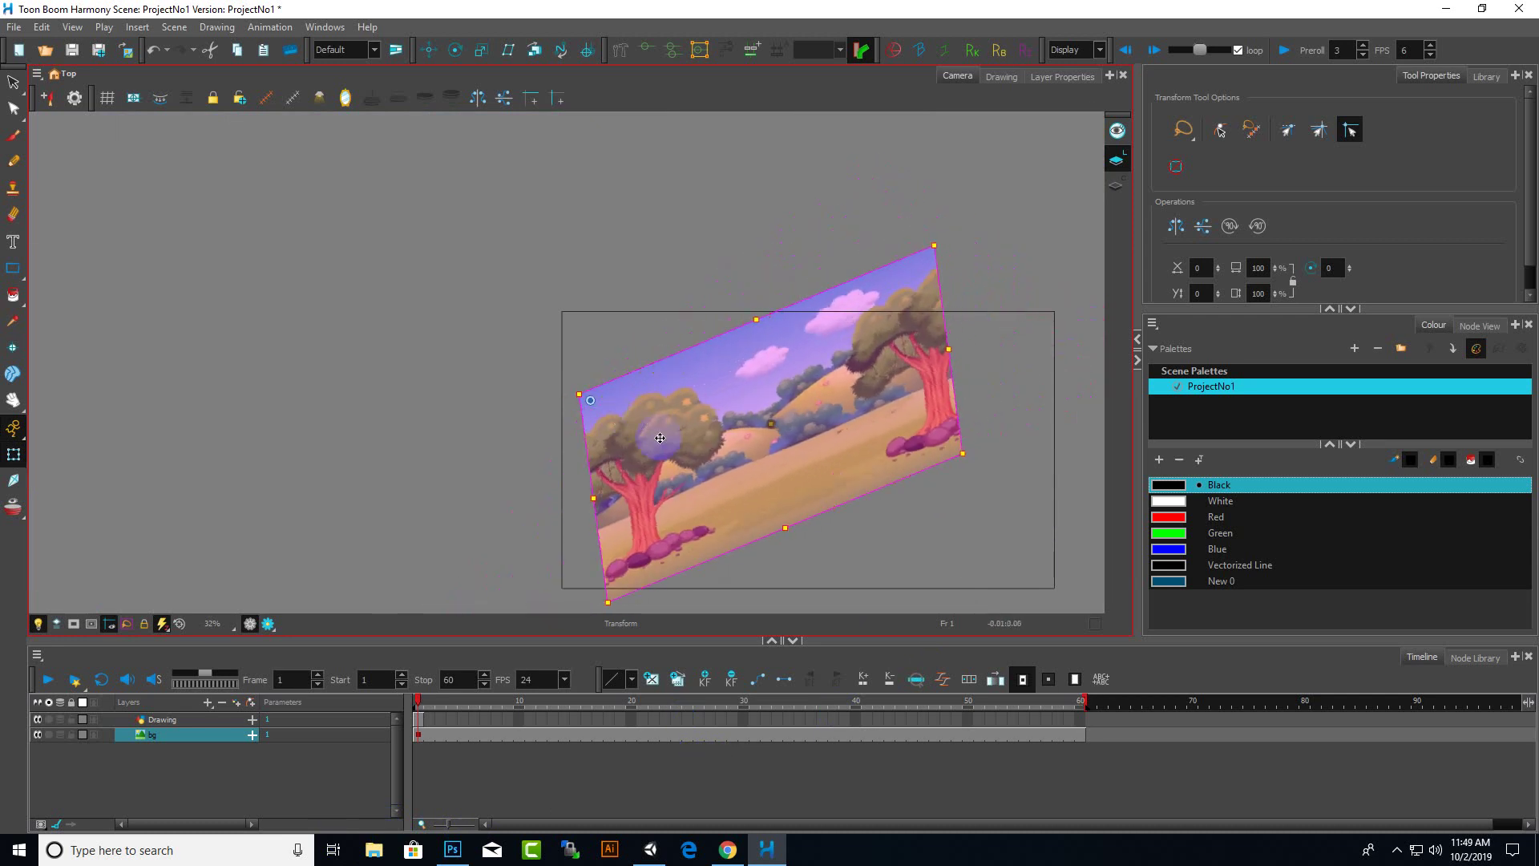
Undo the last rotation and skew of the background image.
key(ctrl+z)
key(ctrl+z)
key(ctrl+z)
key(ctrl+z)
key(ctrl+z)
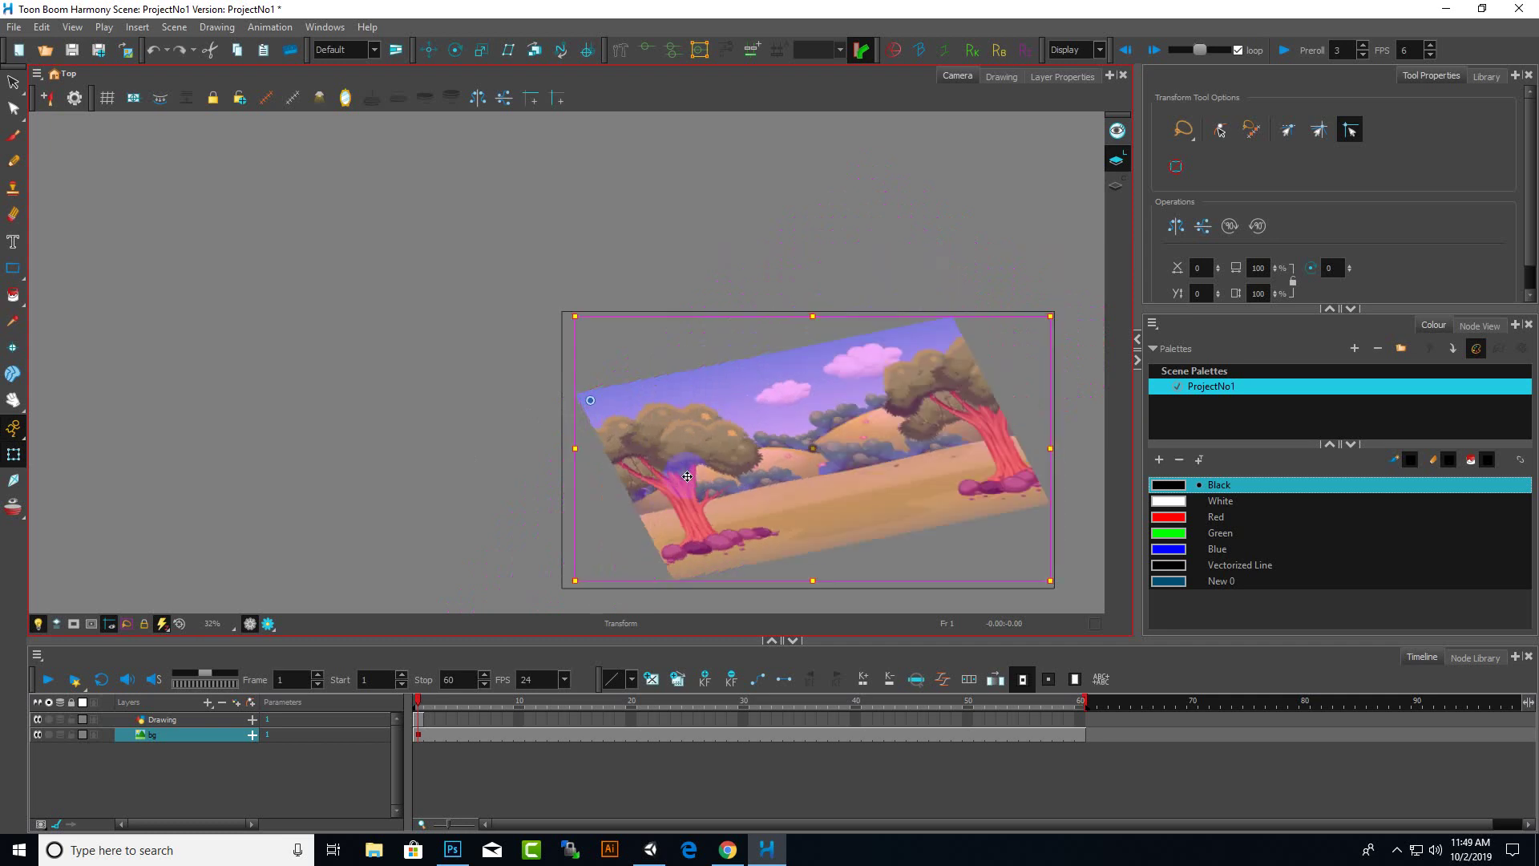
Undo the remaining skew of the background image and return its pivot point to the image's centre.
key(ctrl+z)
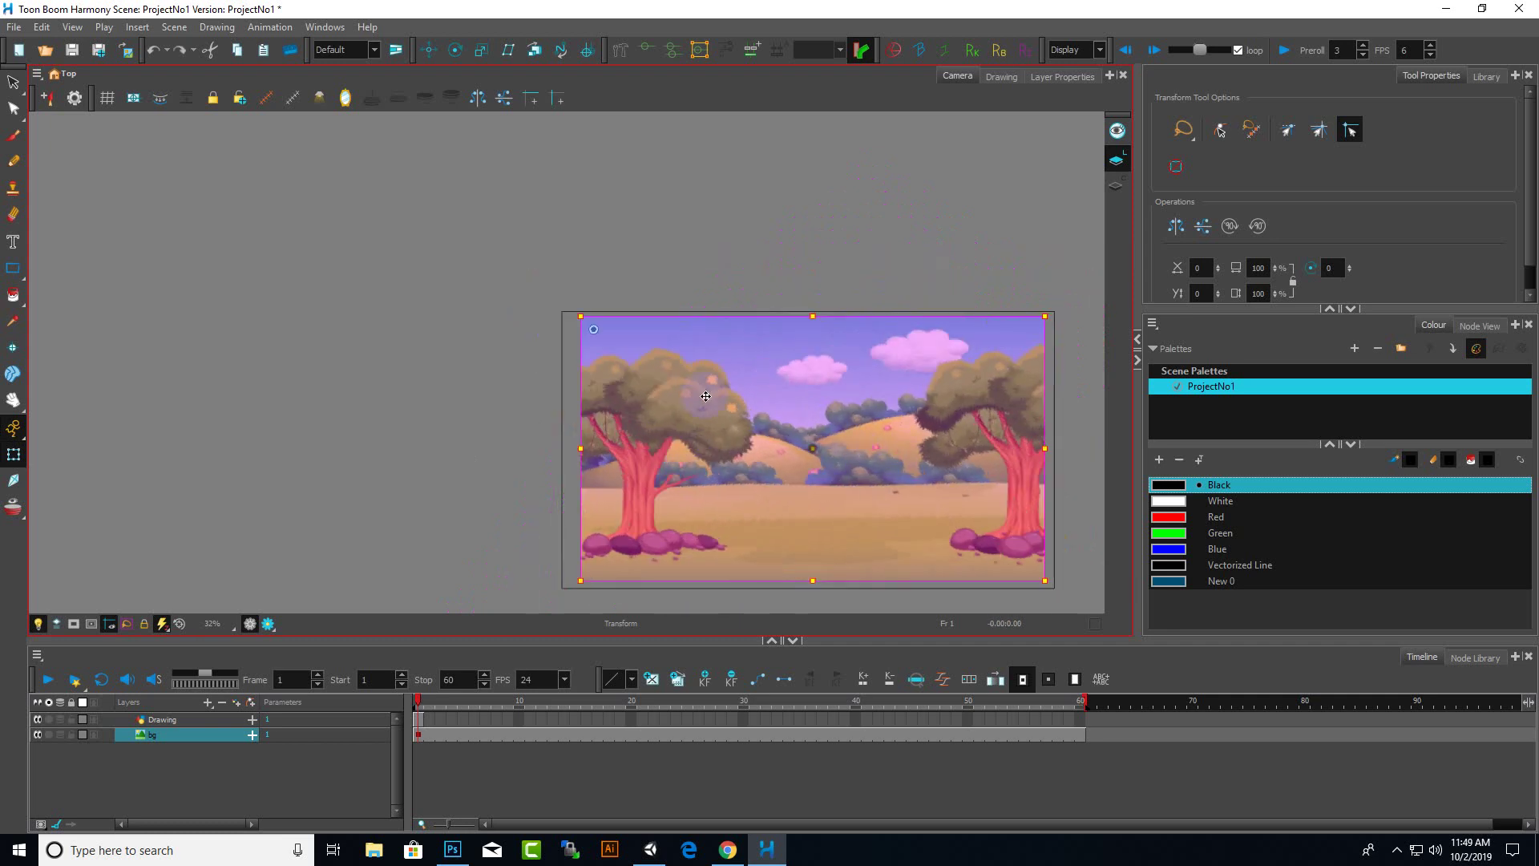
drag(593, 332, 812, 450)
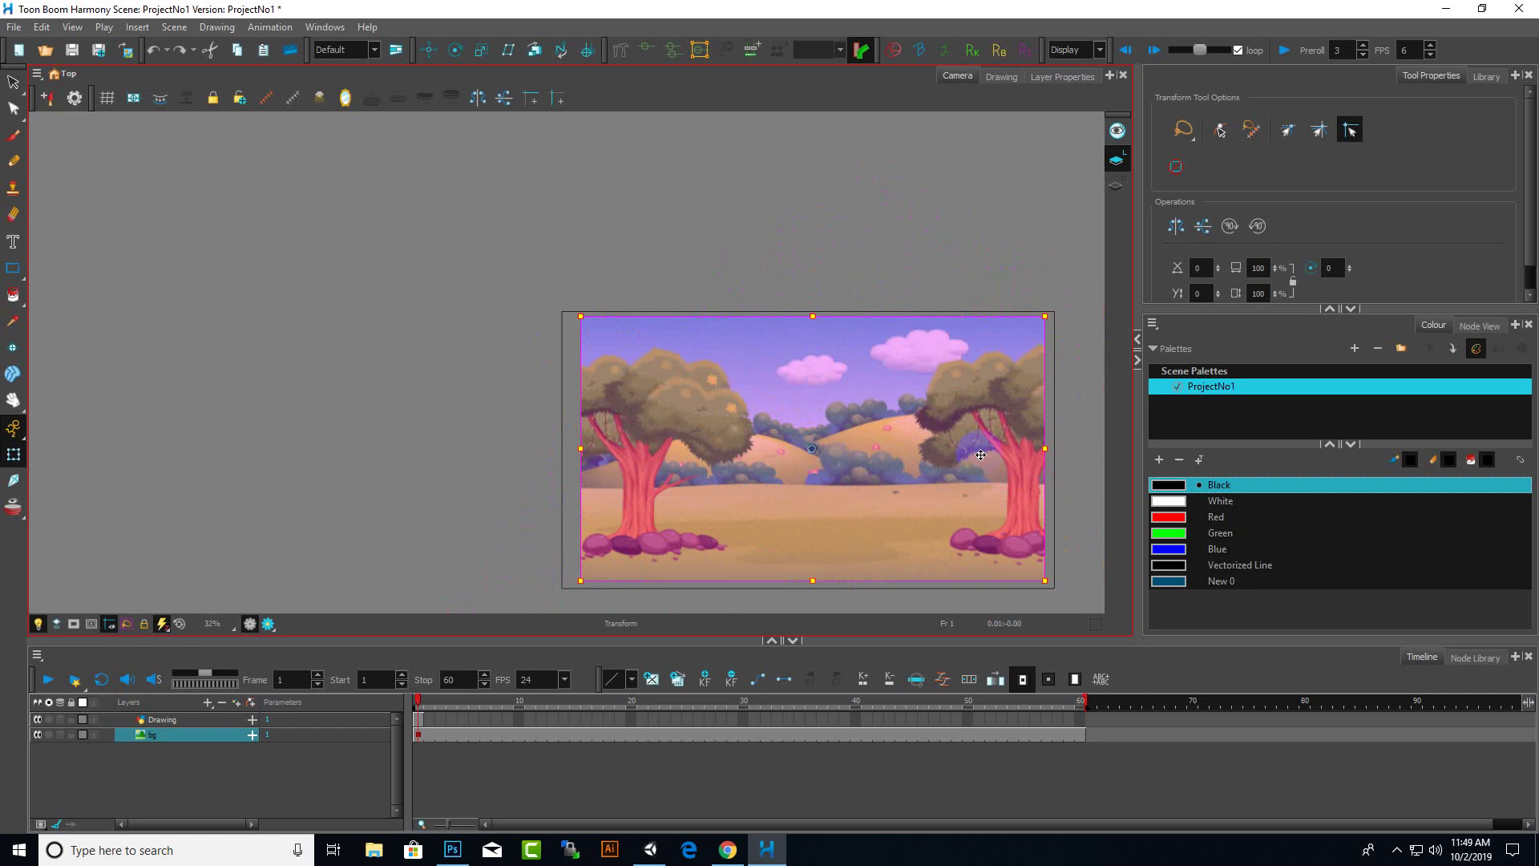
Scale the background image up proportionally about its centre until it extends beyond the camera frame on every side.
scroll(977, 450, up, 1)
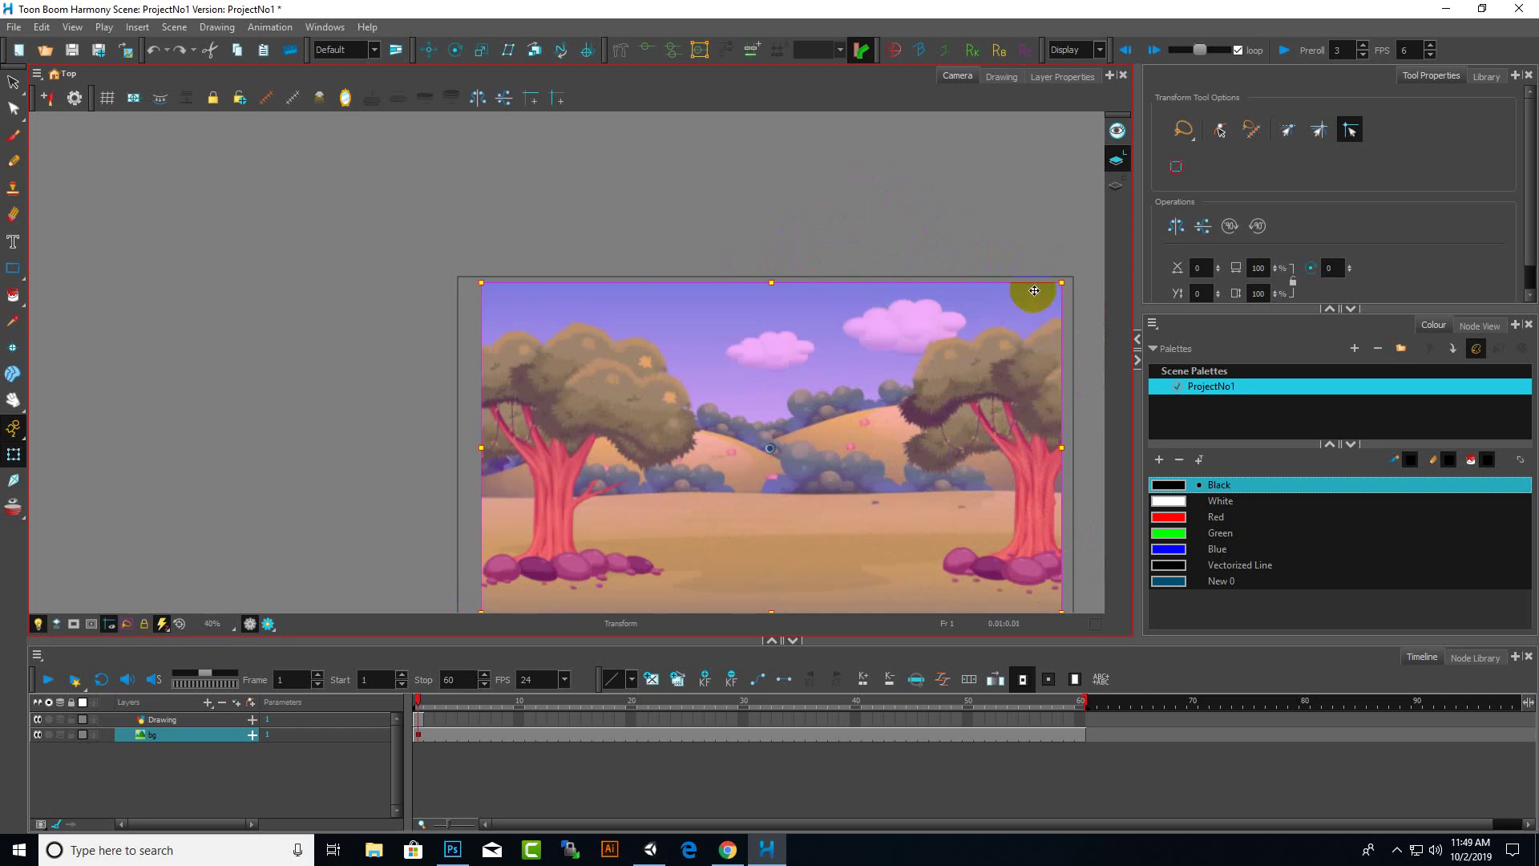
drag(1064, 282, 1079, 273)
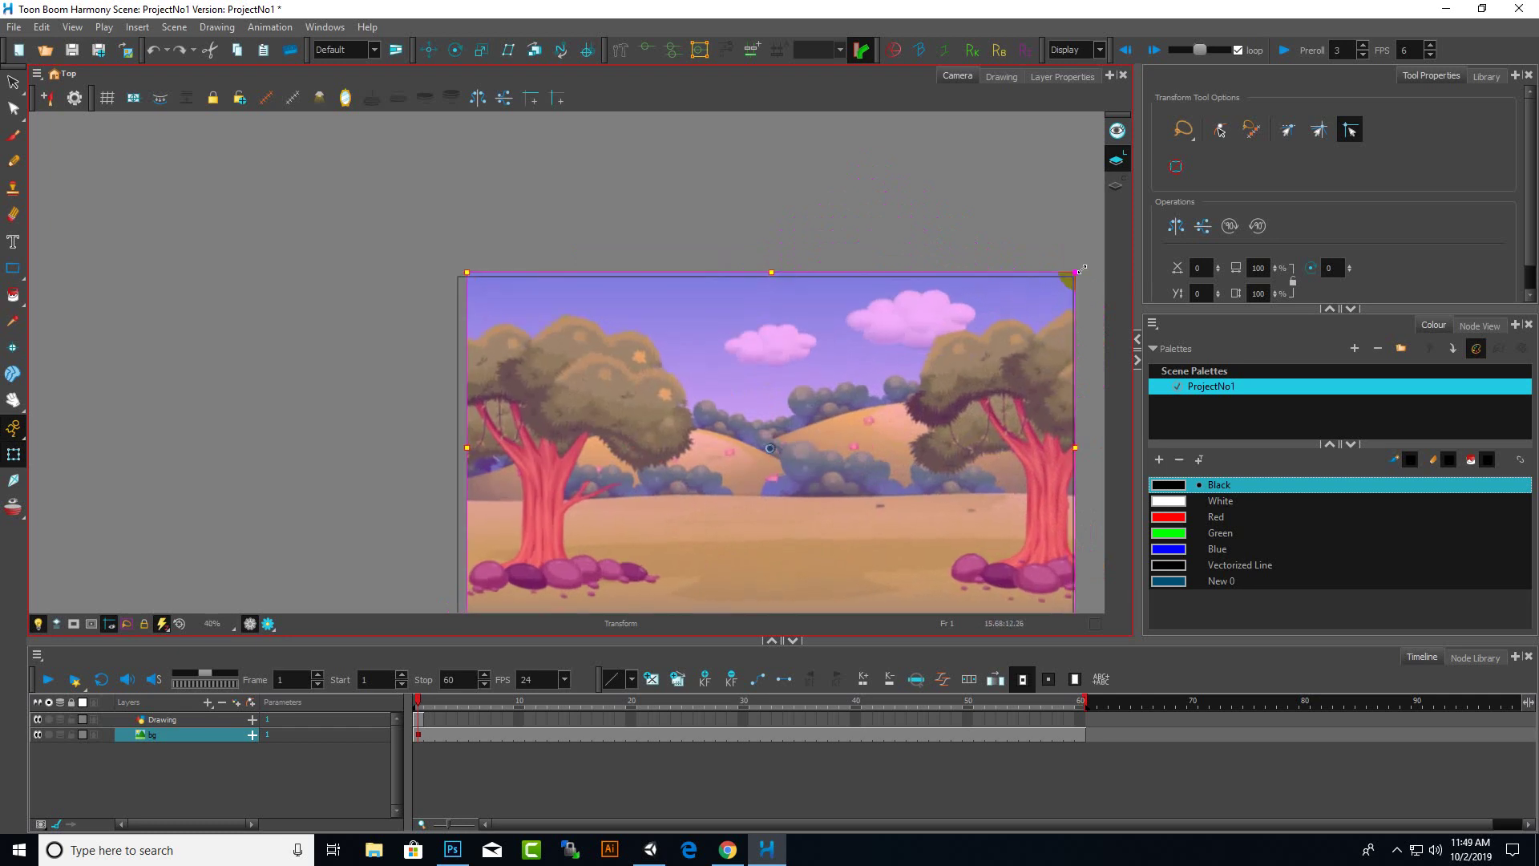
scroll(881, 314, down, 4)
scroll(689, 481, up, 4)
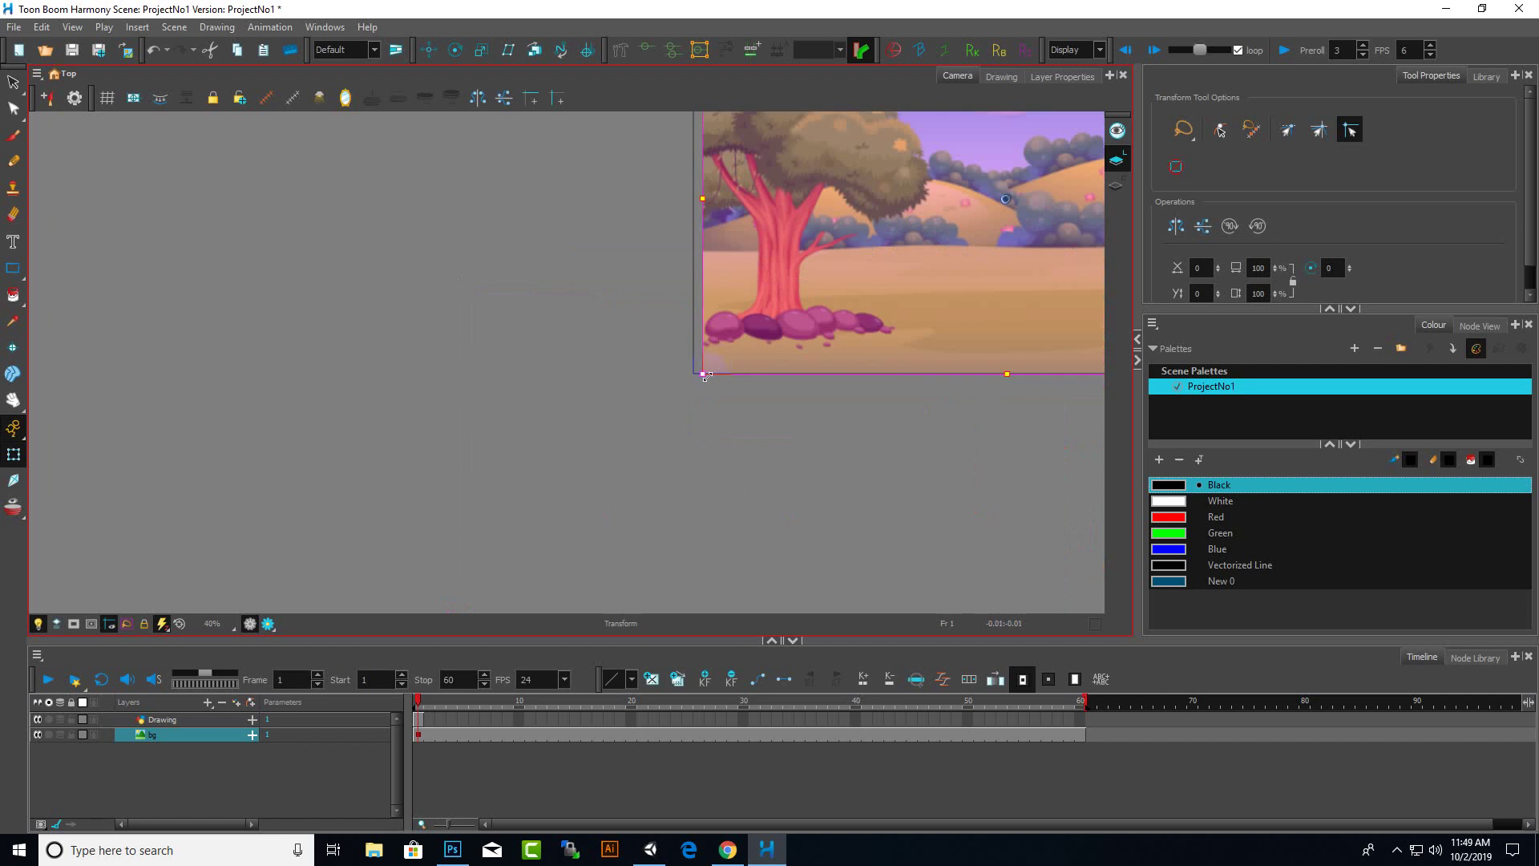
drag(704, 374, 687, 380)
scroll(513, 440, down, 5)
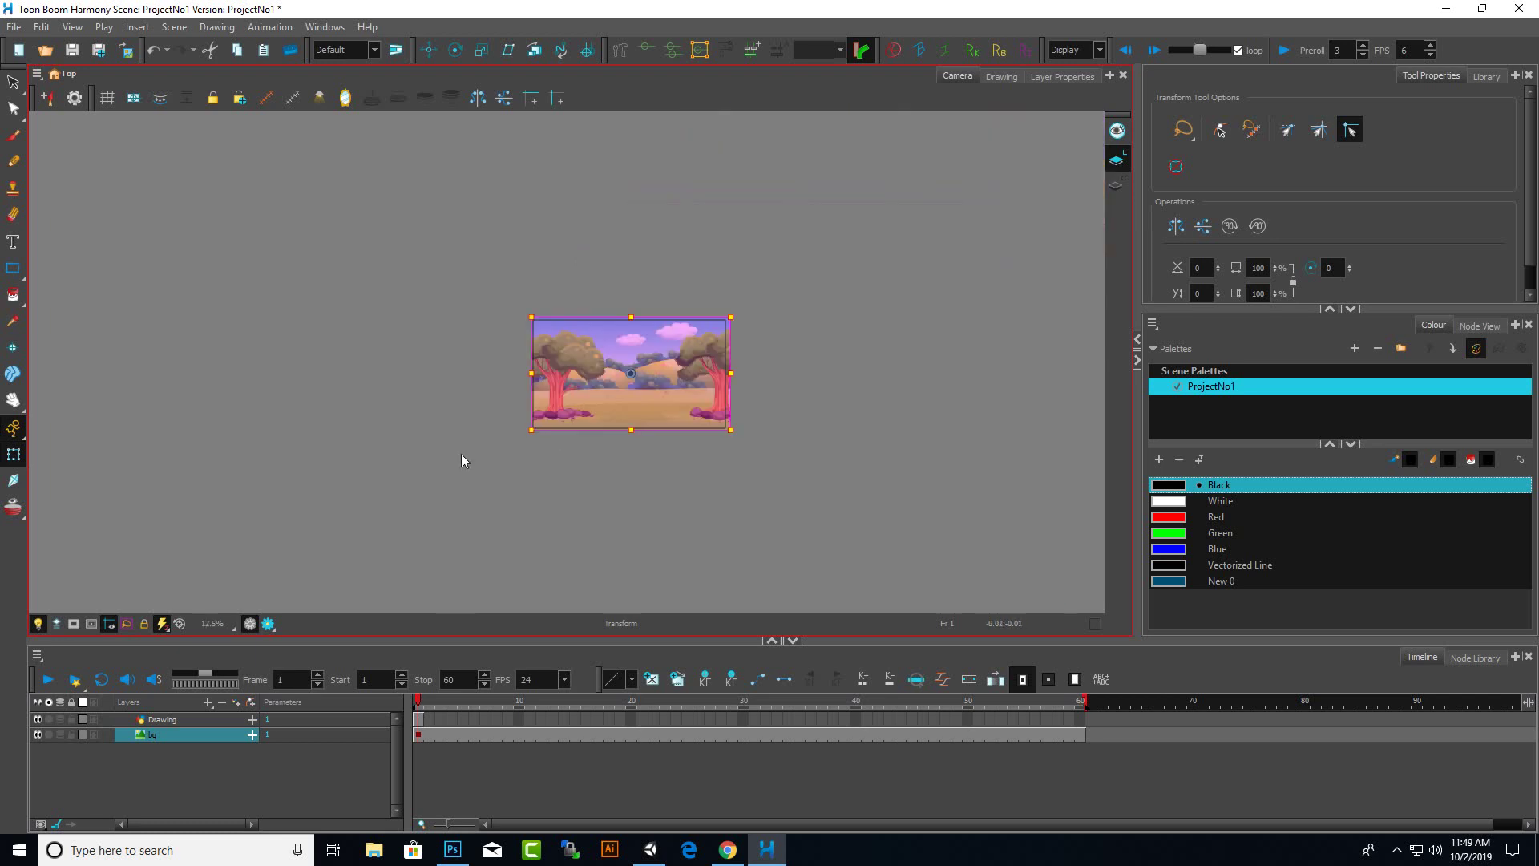
scroll(460, 454, up, 3)
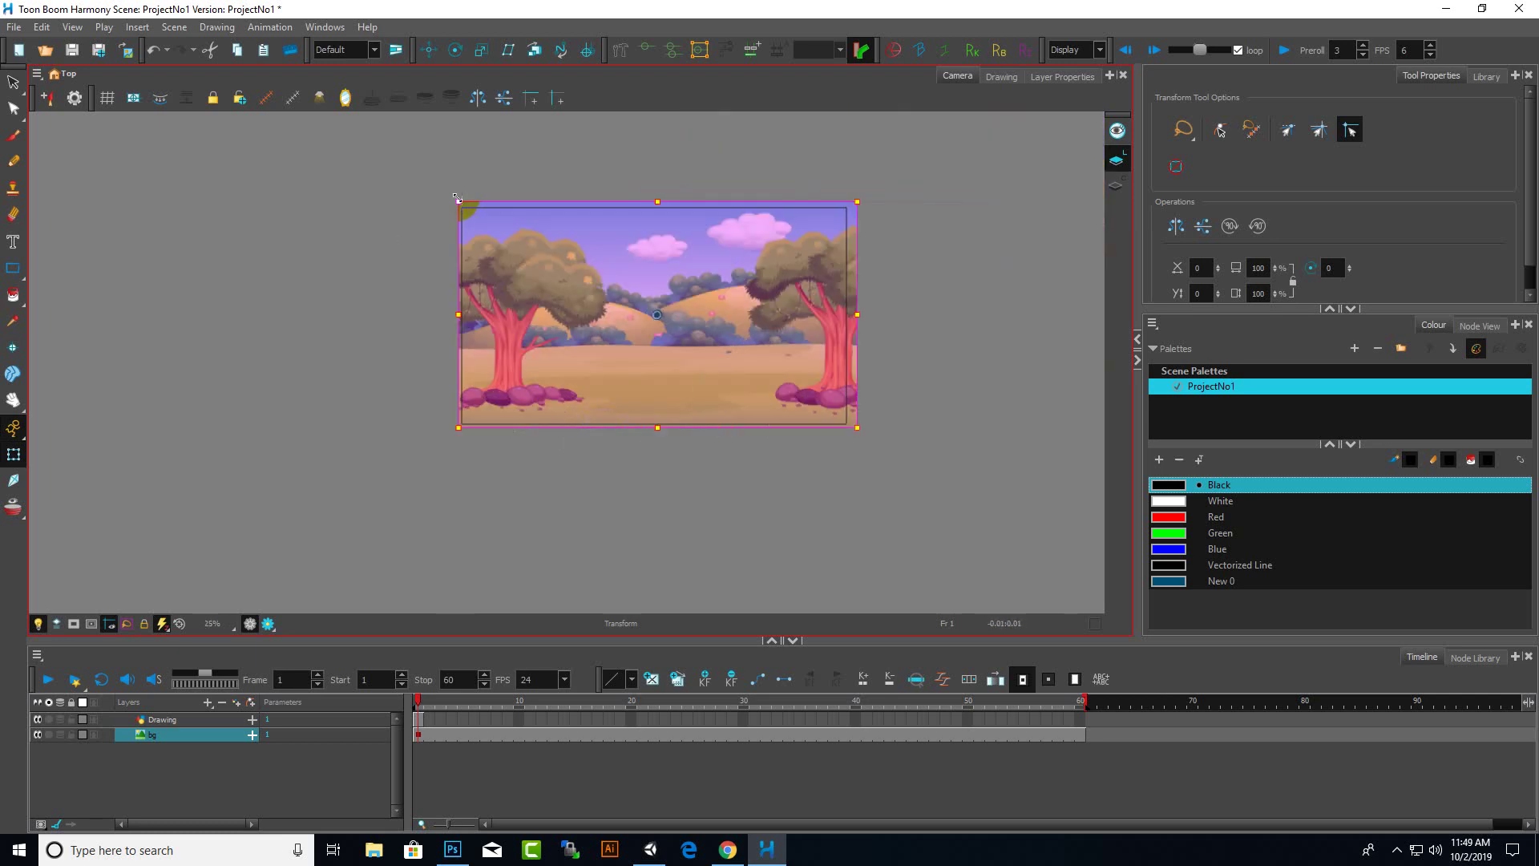
drag(457, 198, 399, 180)
drag(657, 454, 657, 458)
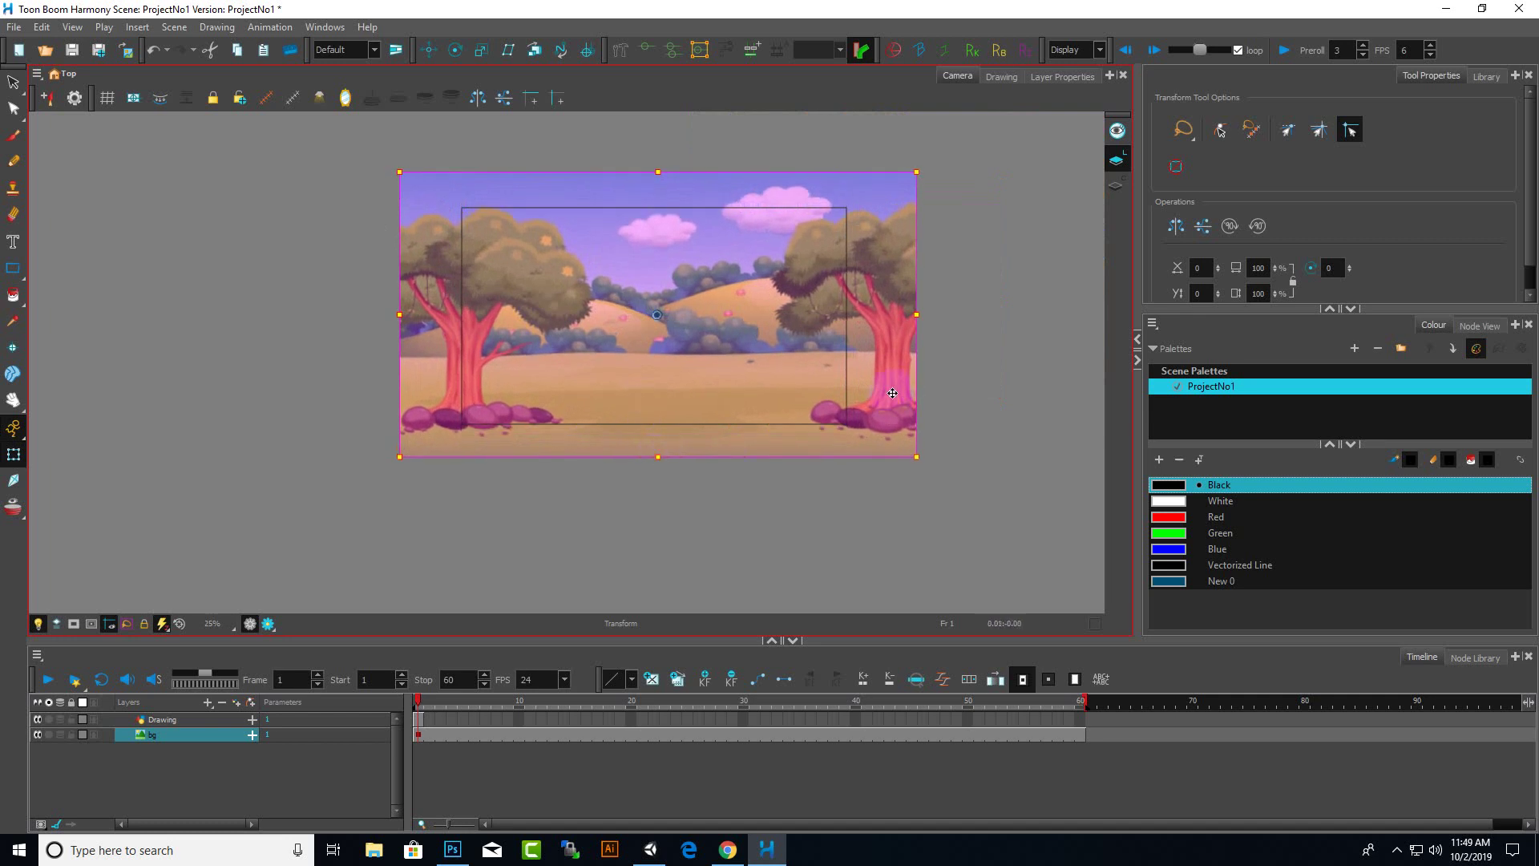
Move the background image so its left edge lines up with the camera frame's left edge, shift it slightly down, and deselect it.
drag(892, 393, 955, 392)
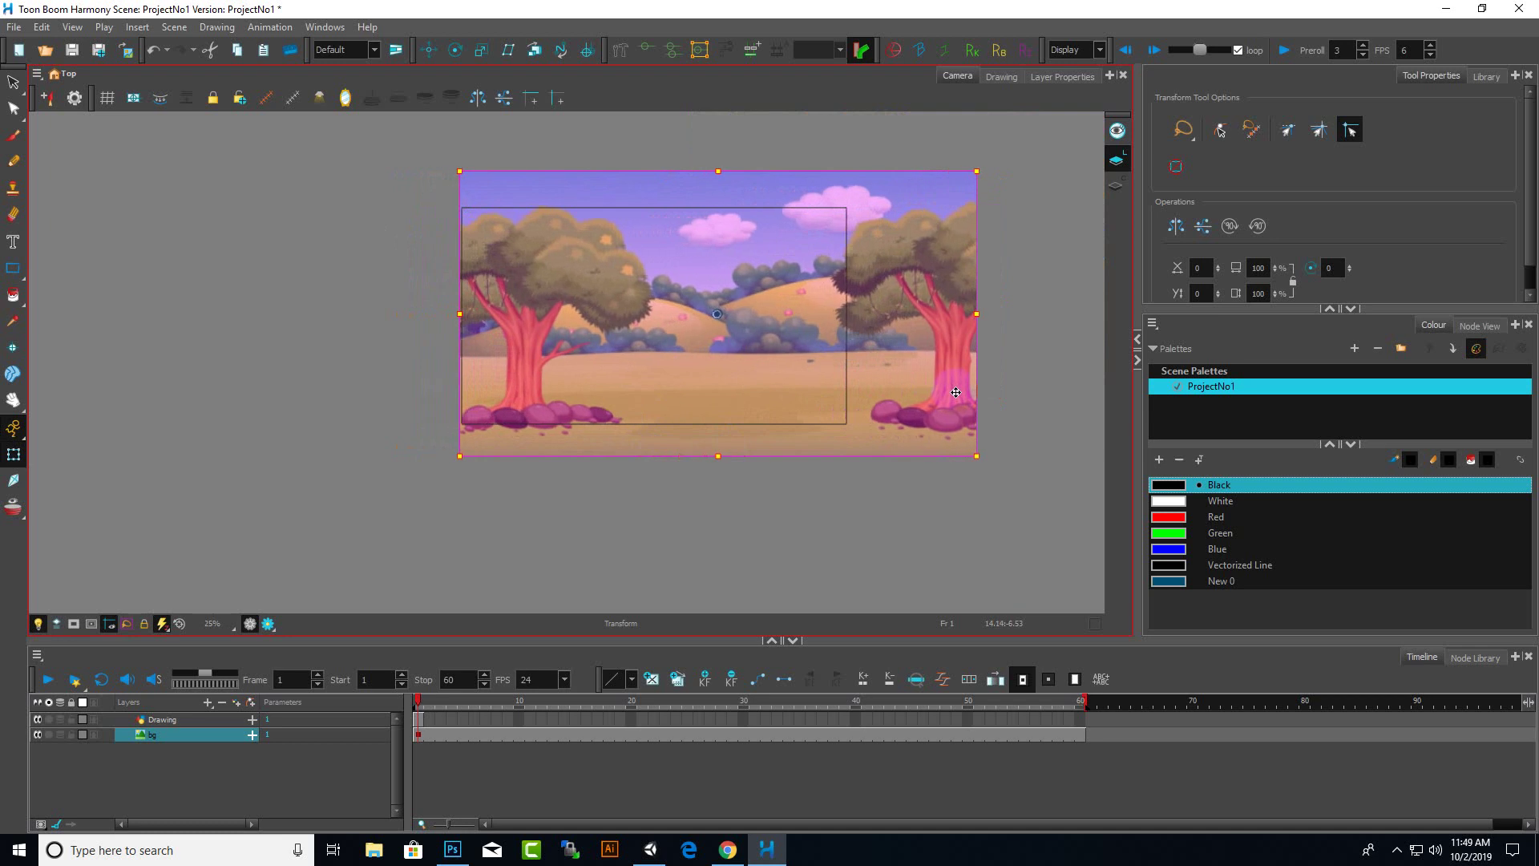
drag(955, 392, 955, 398)
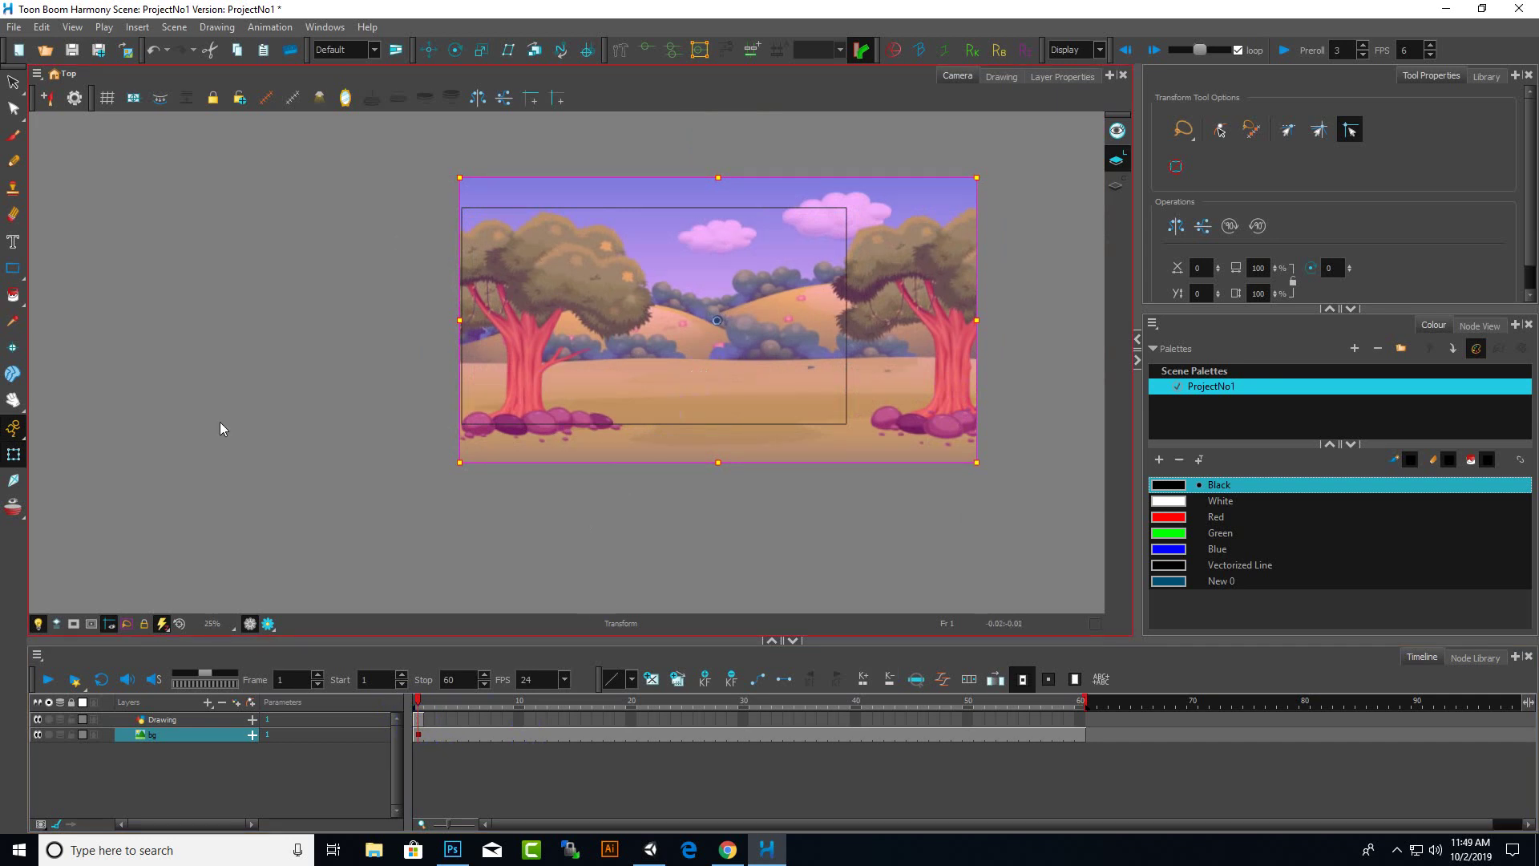
click(333, 609)
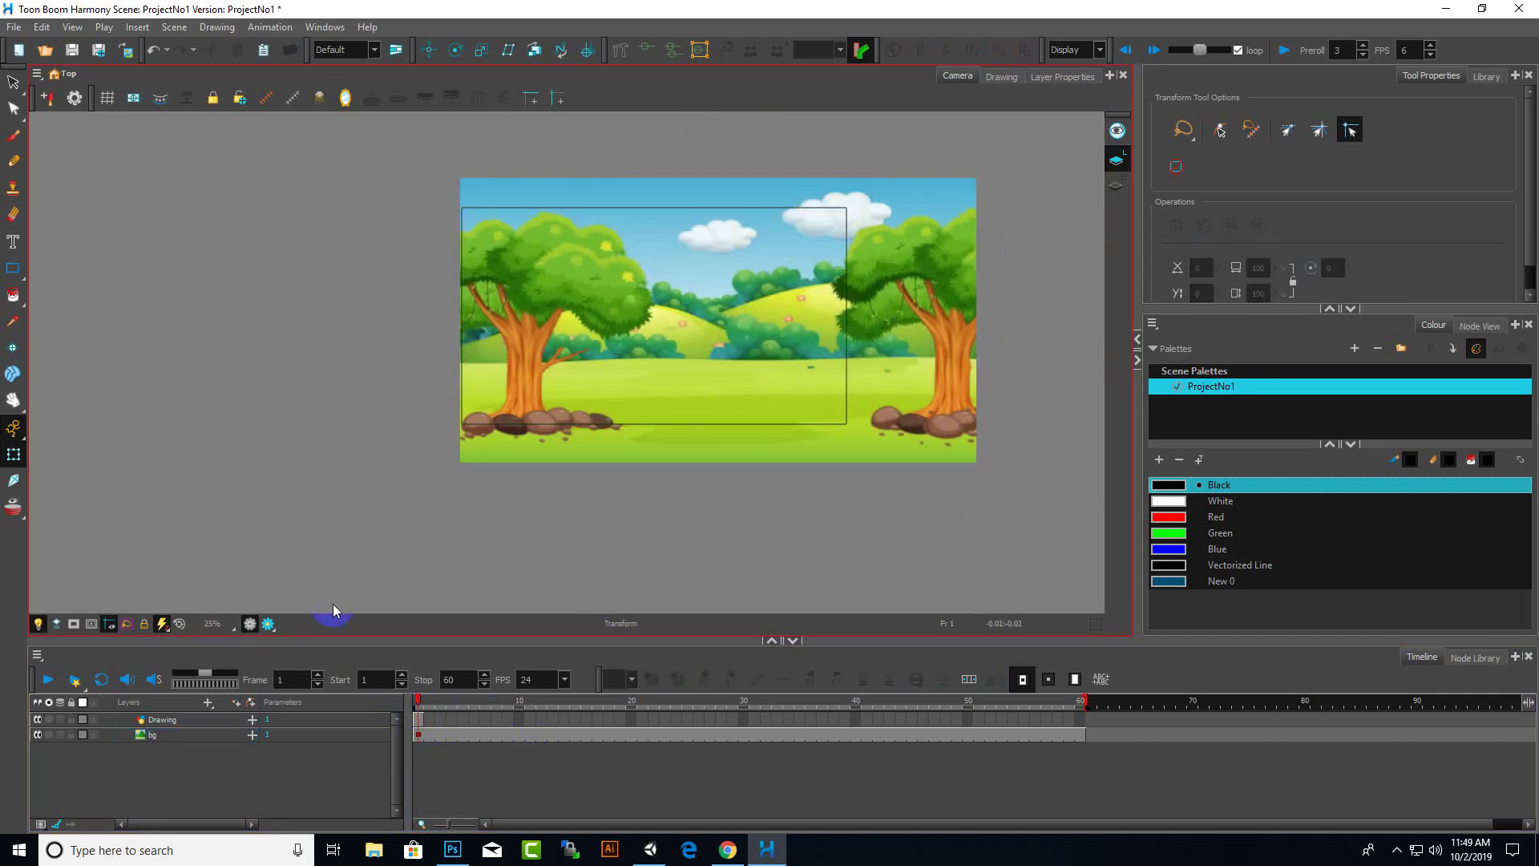
Import the car-4065110_960_720.png image from the Desktop as an original bitmap on a single new layer named car, with Fit alignment.
click(14, 26)
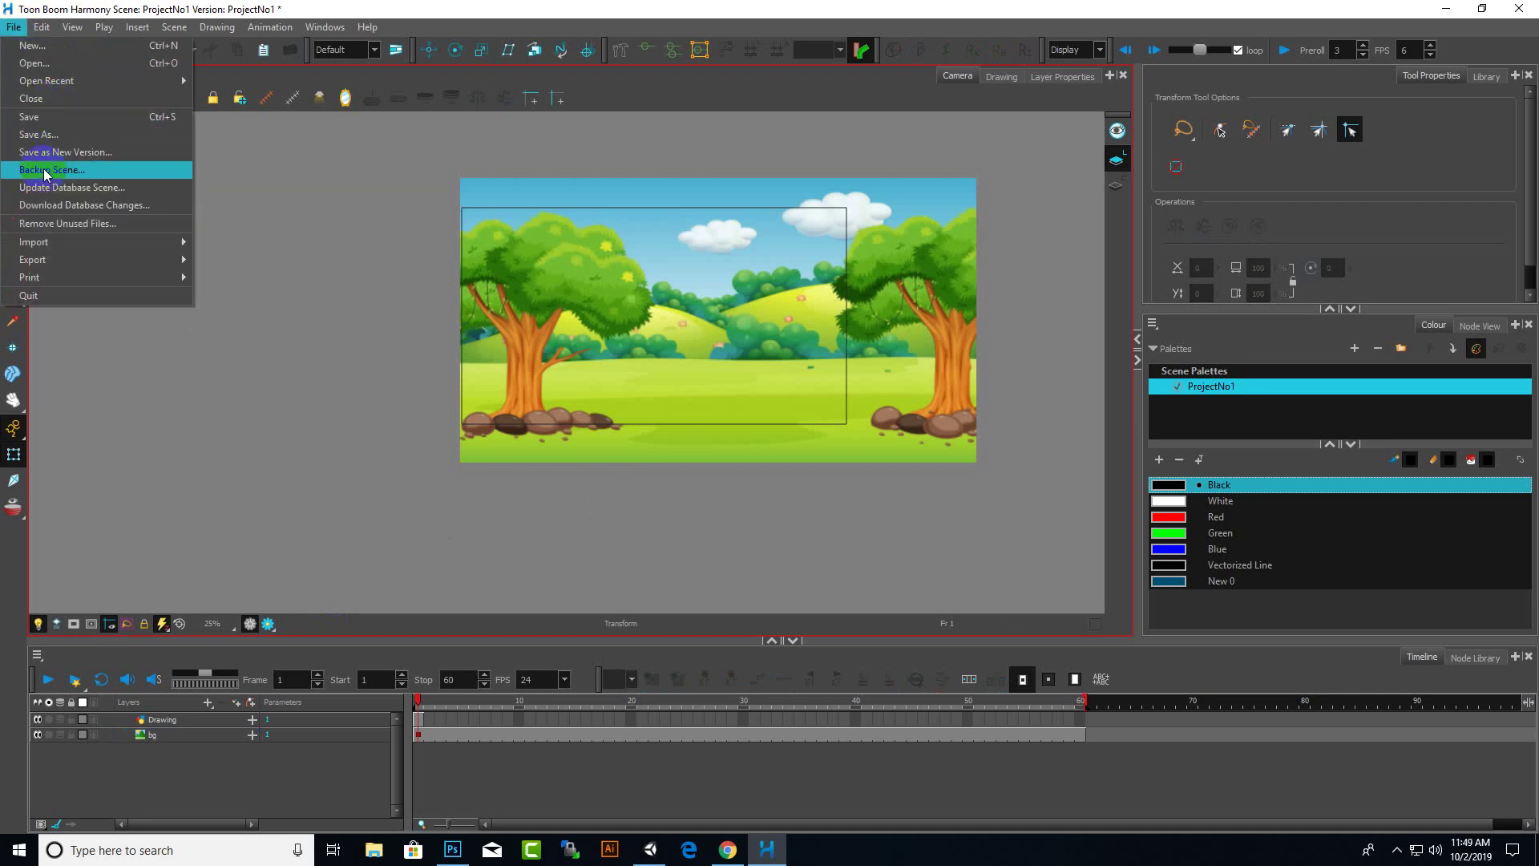
mouse_move(121, 241)
click(223, 261)
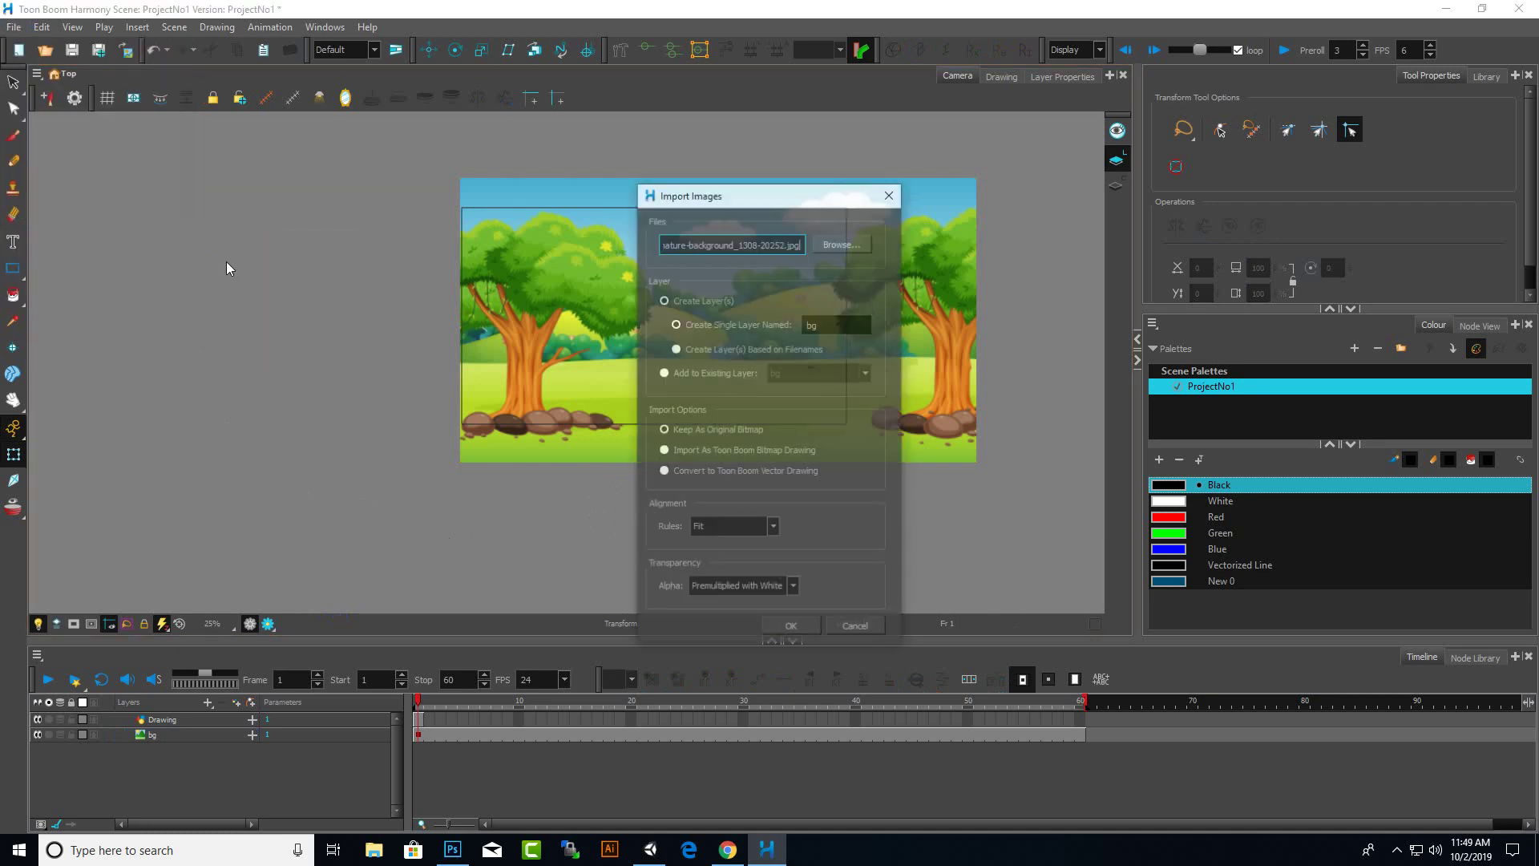
click(856, 251)
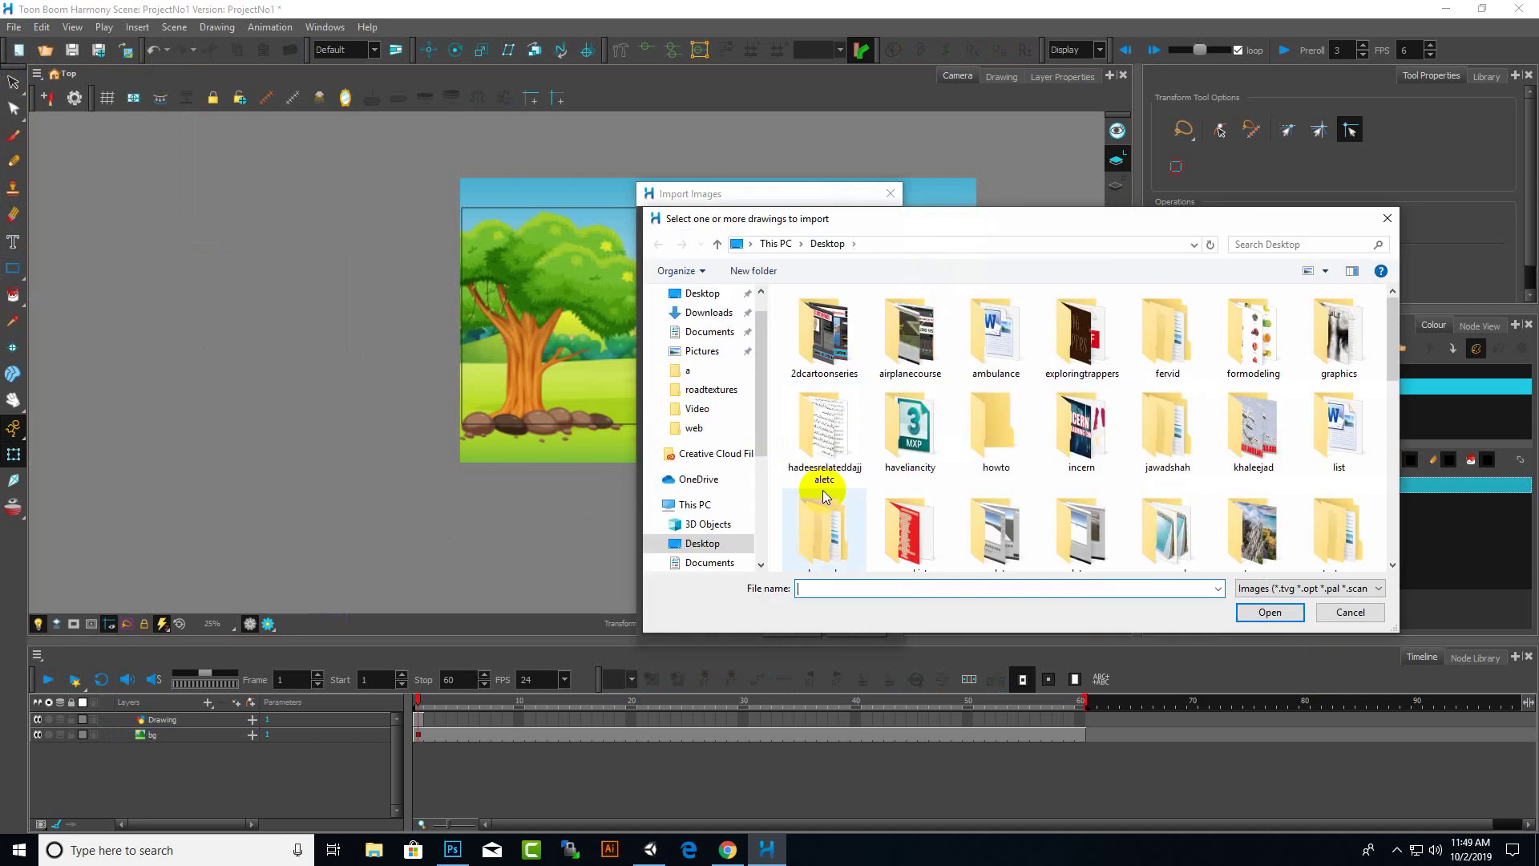
scroll(911, 488, down, 3)
click(986, 416)
double_click(986, 417)
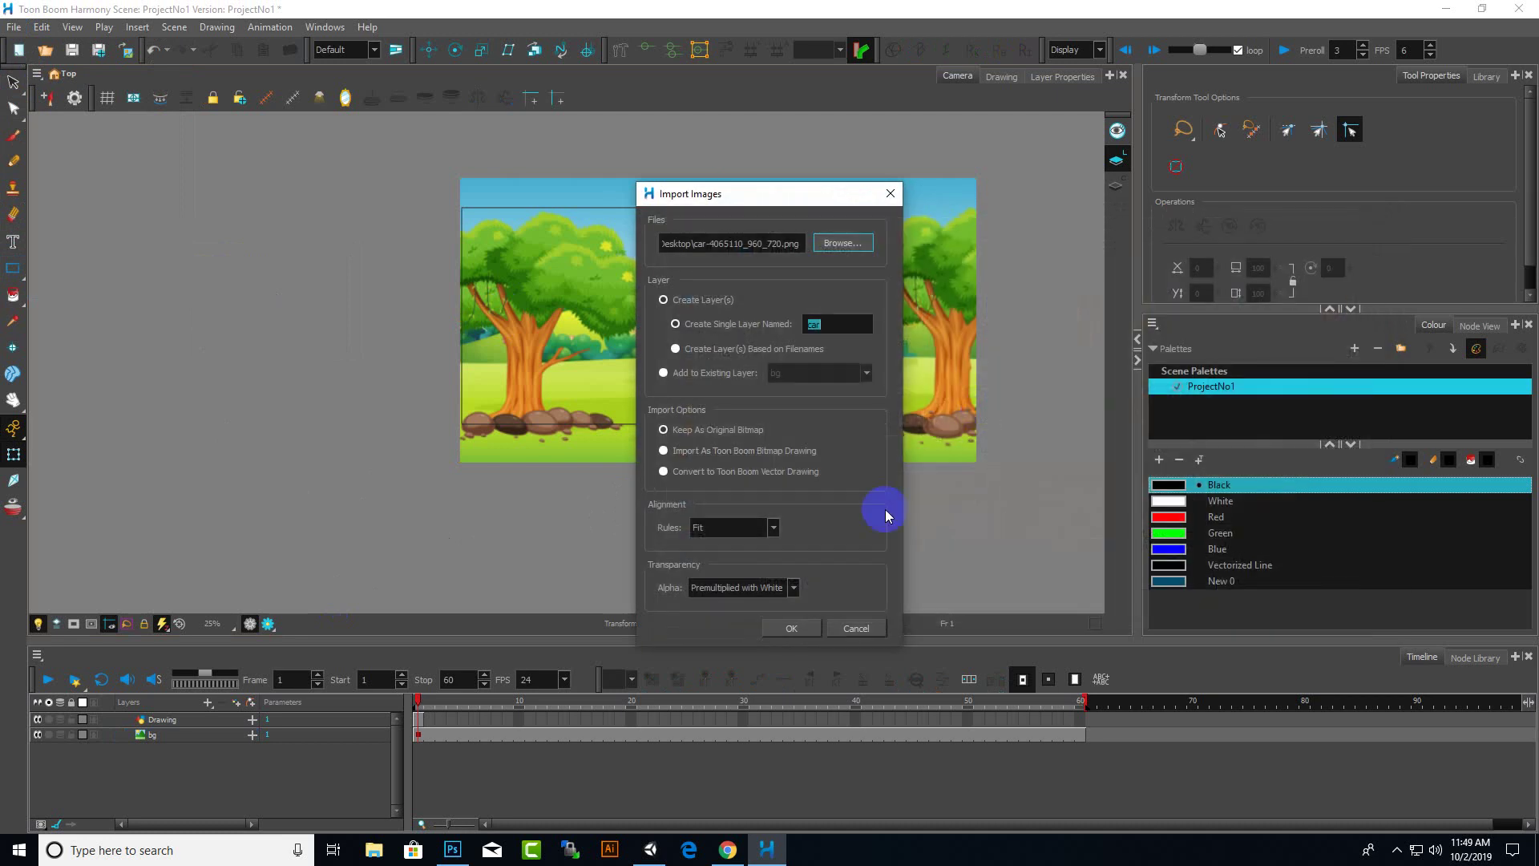
click(796, 633)
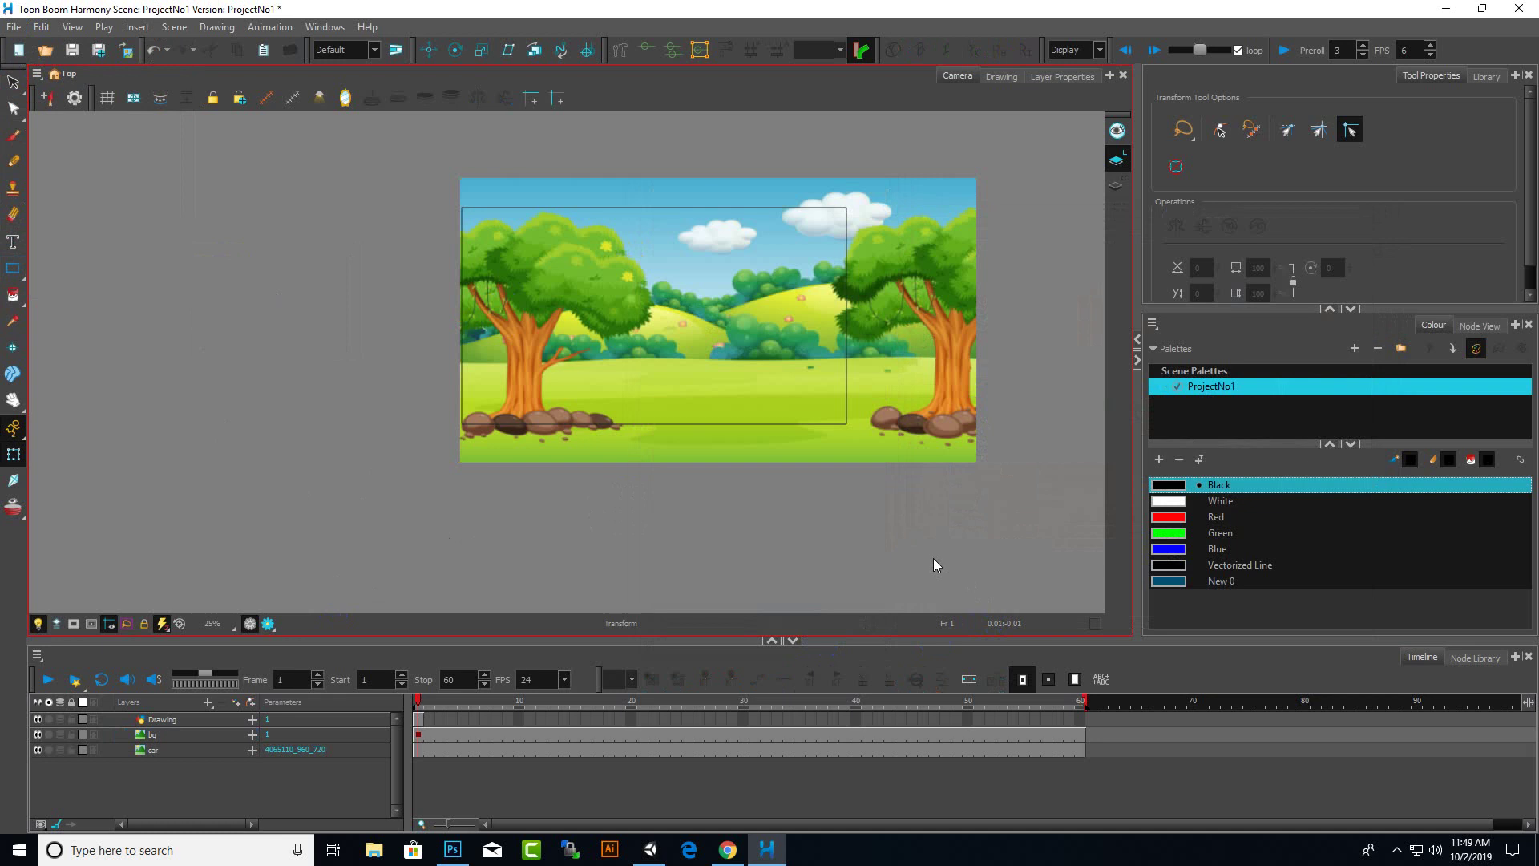
Move the car layer above the bg layer in the layer order.
click(600, 431)
click(405, 627)
click(179, 757)
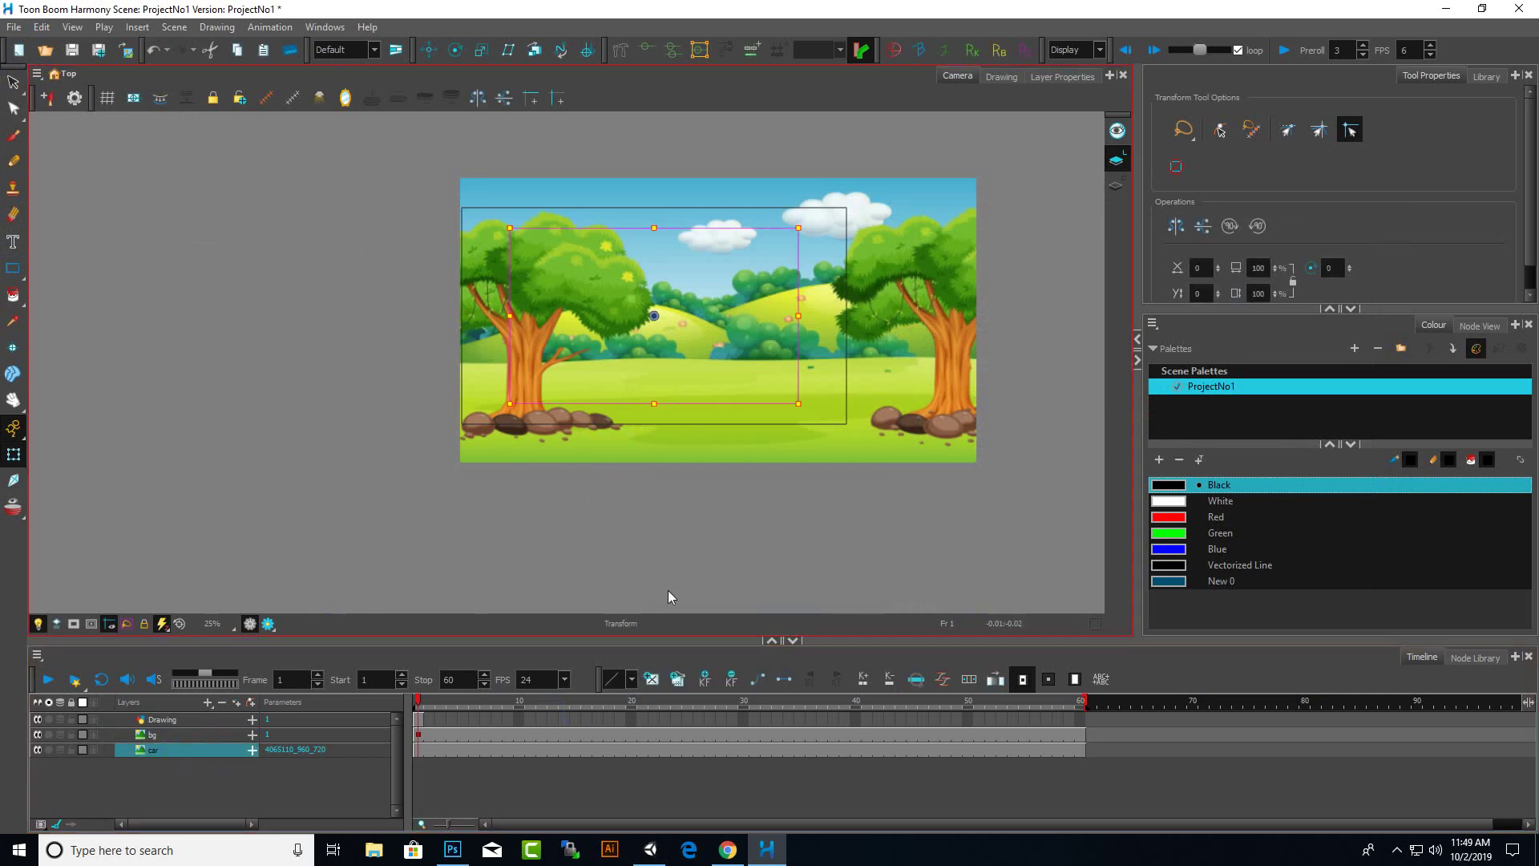
click(700, 436)
scroll(700, 436, up, 3)
scroll(648, 496, down, 2)
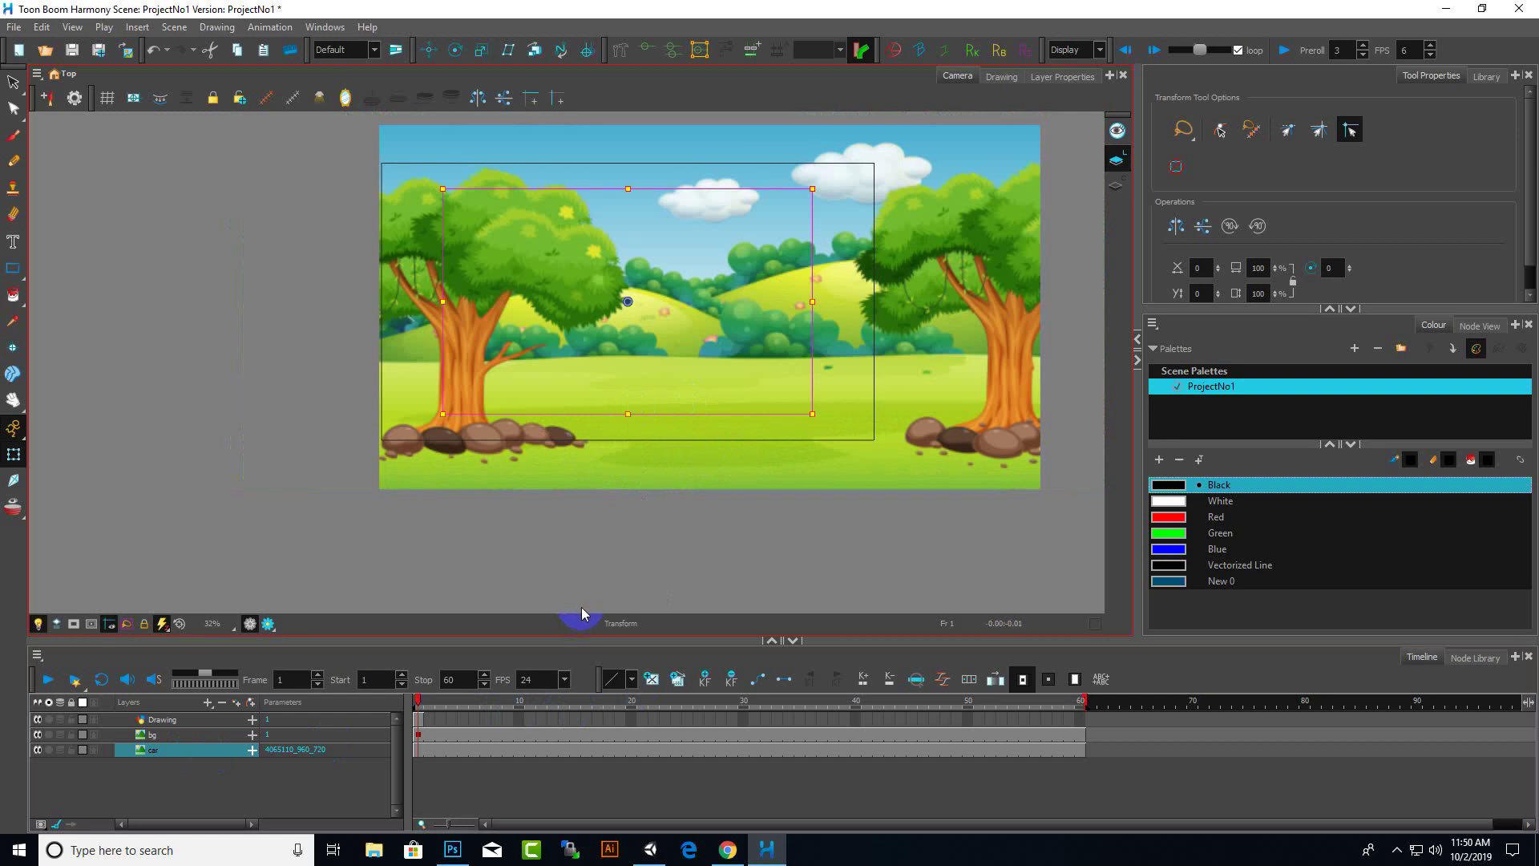
click(96, 747)
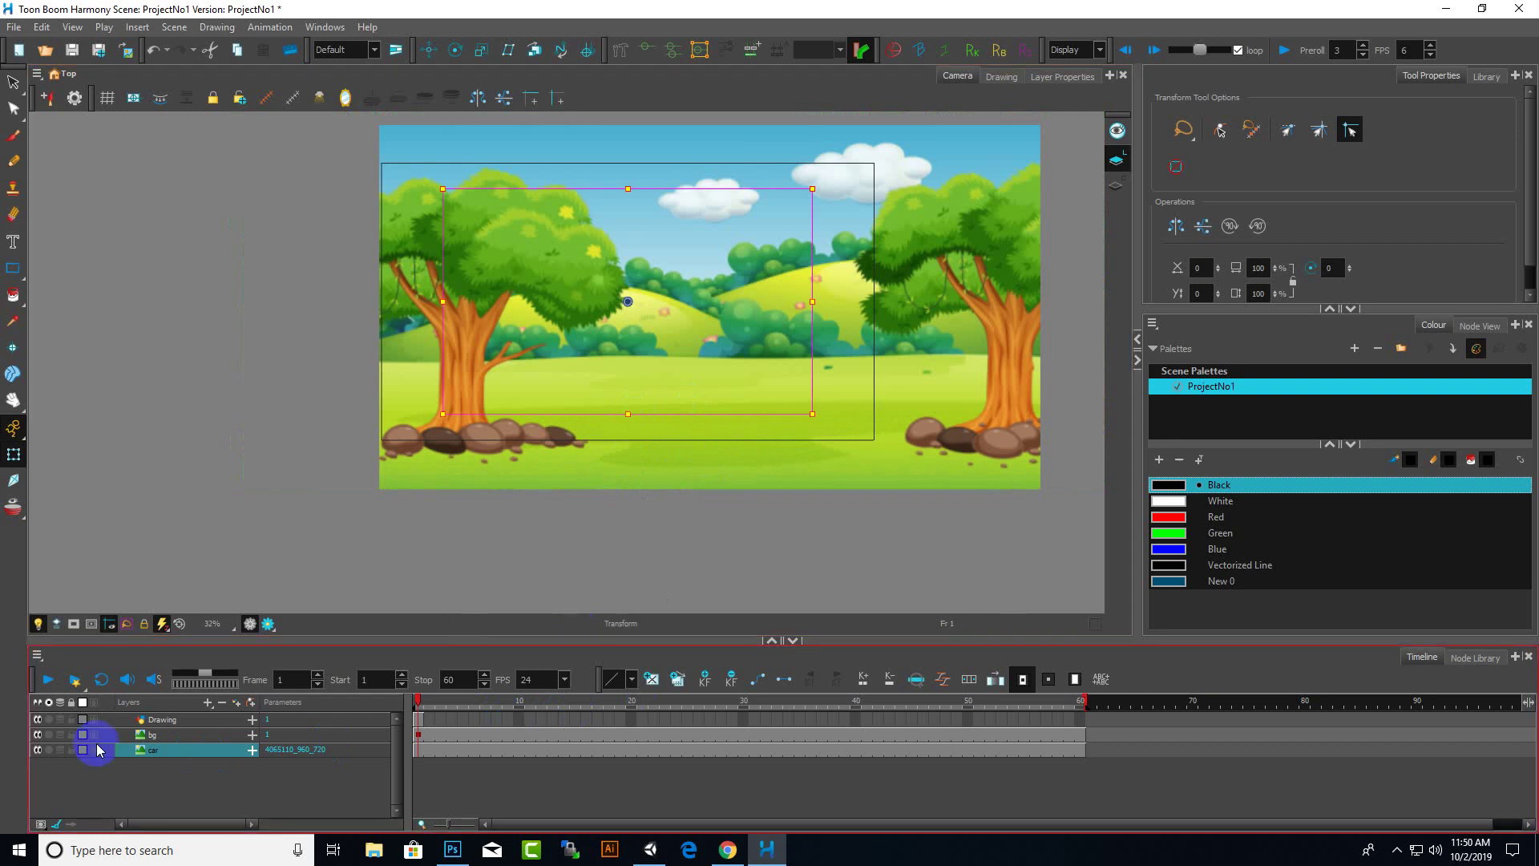
click(155, 736)
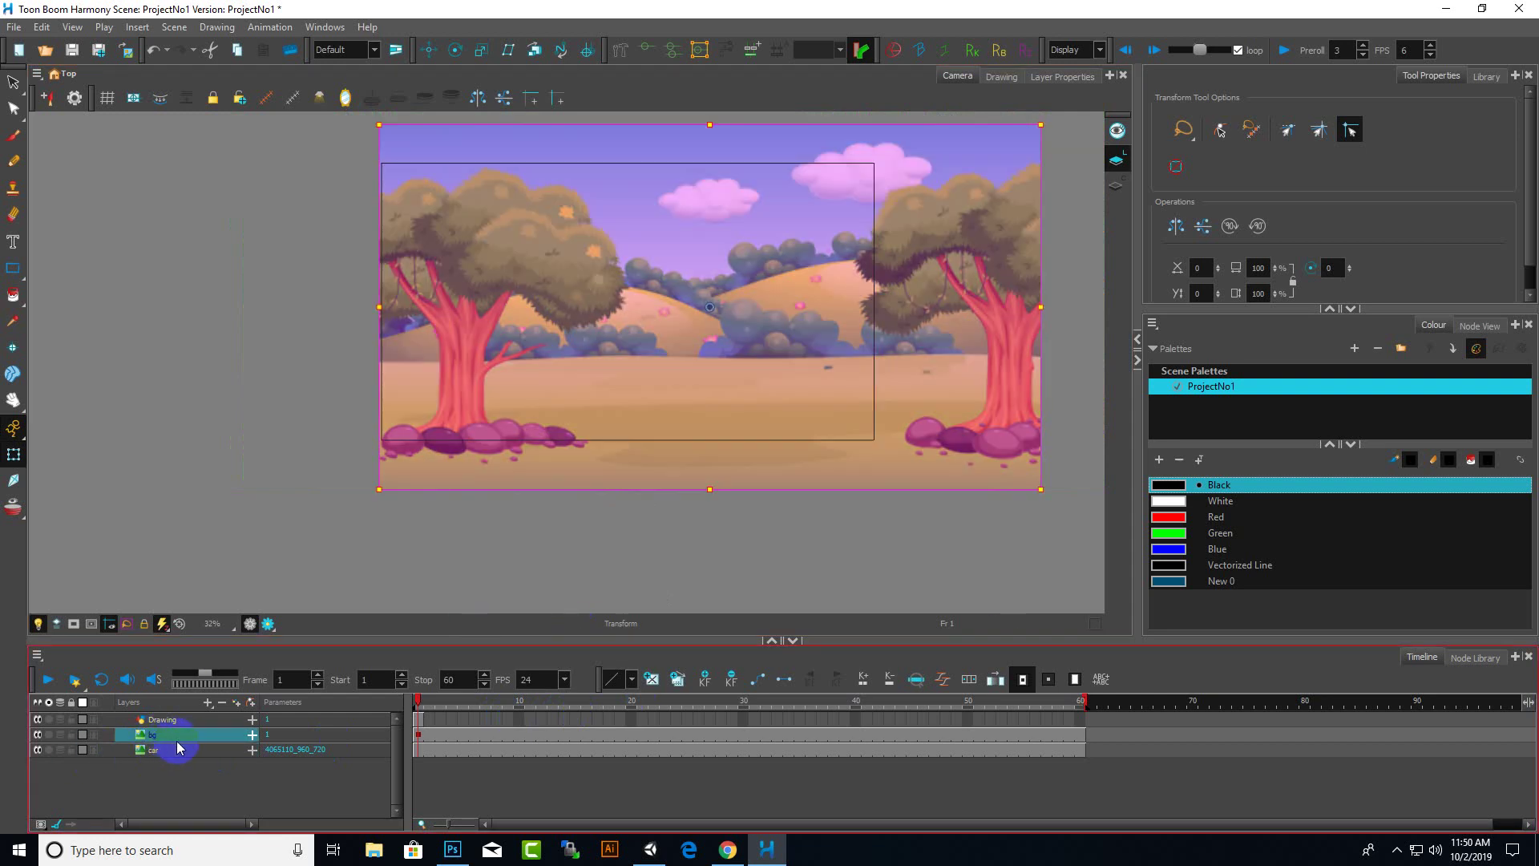
click(160, 750)
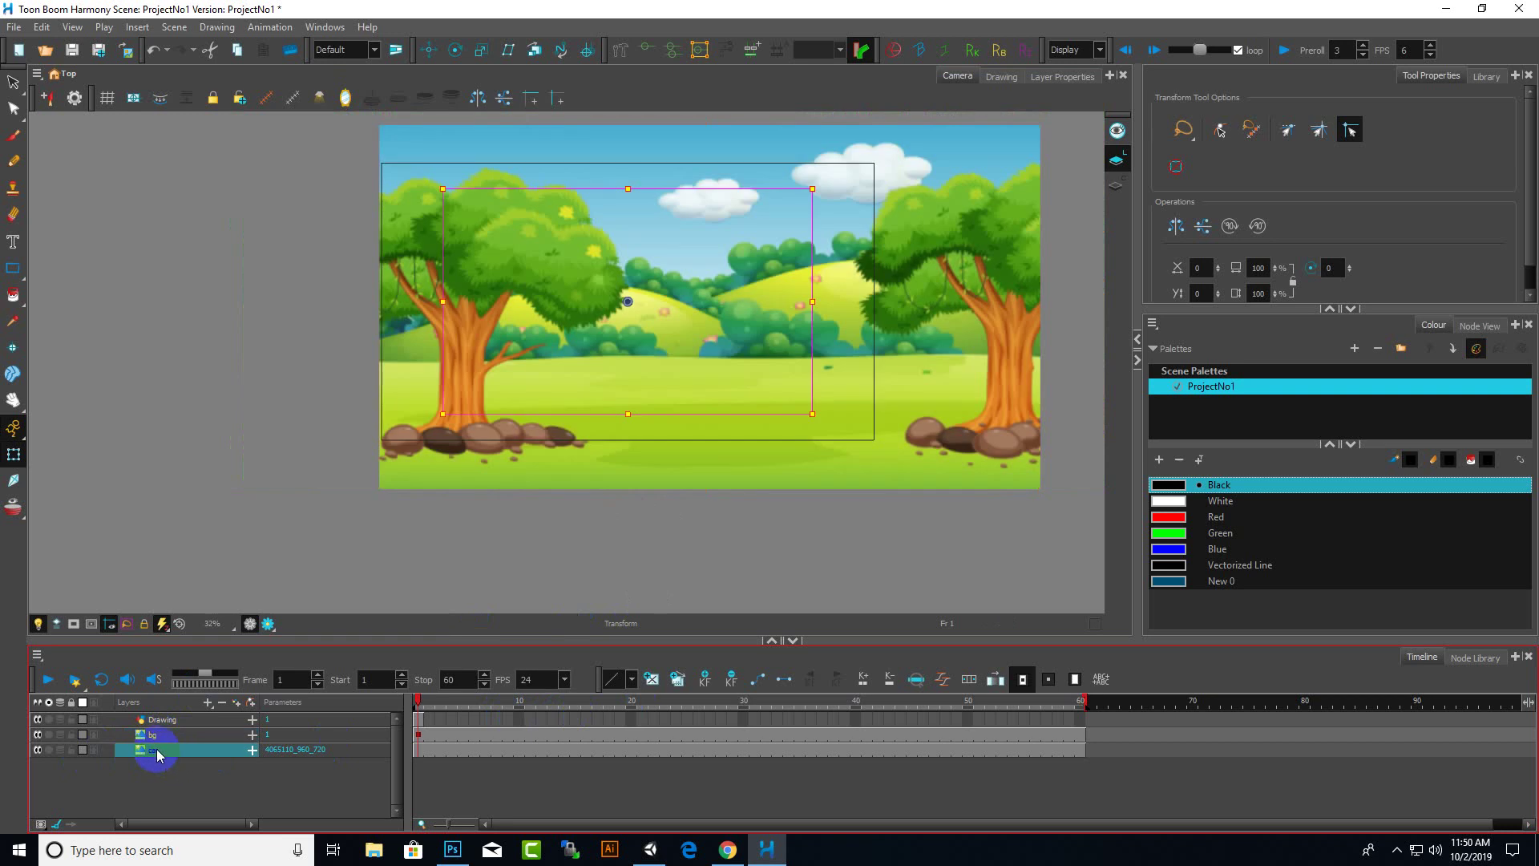
drag(157, 733, 159, 740)
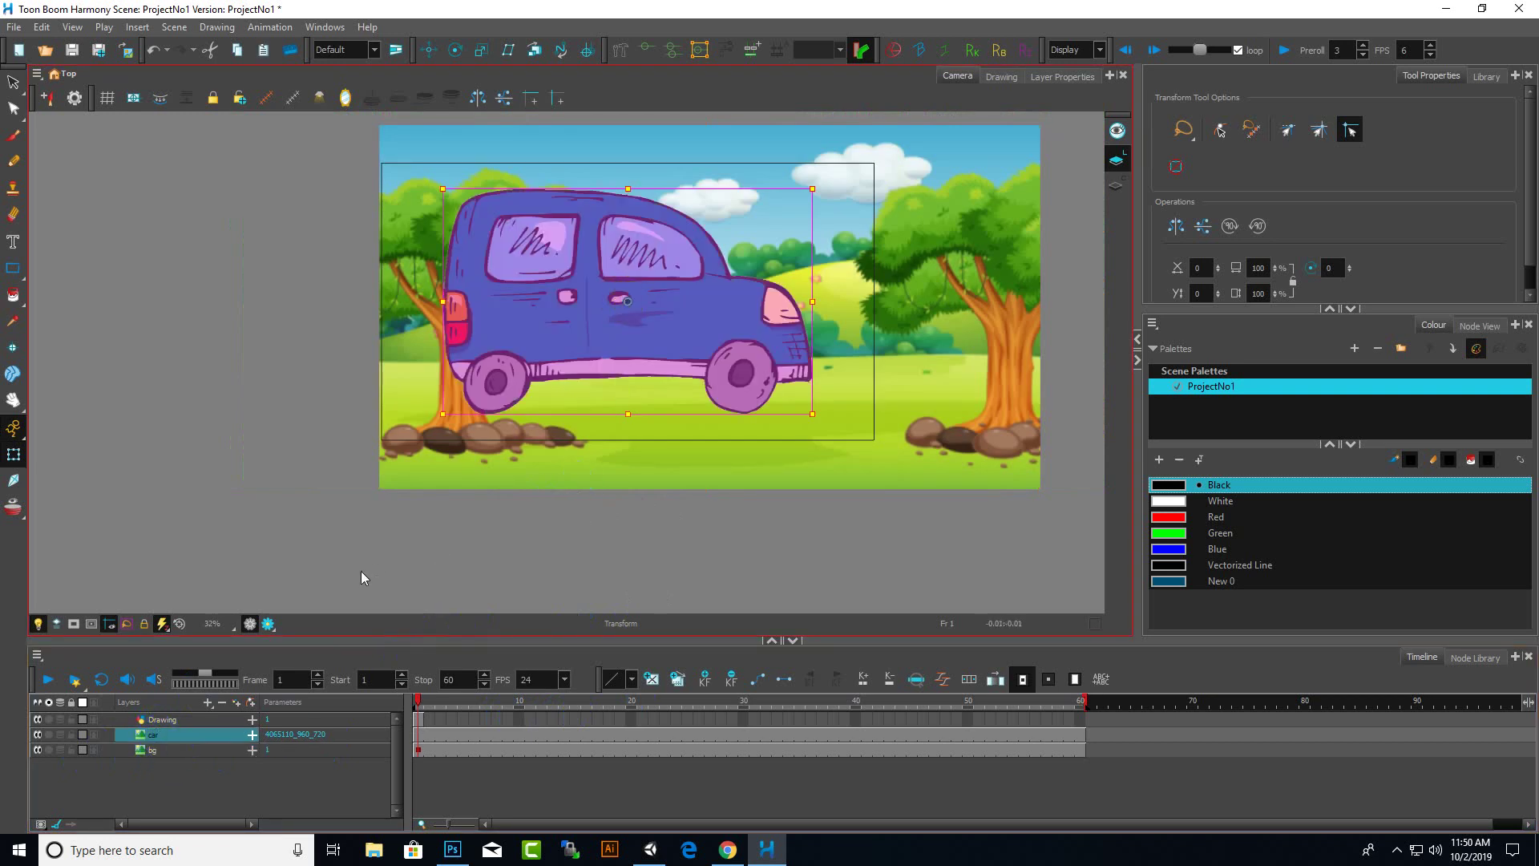
Scale the car down to about a quarter of its size and move it onto the grass beside the left tree.
scroll(570, 361, up, 1)
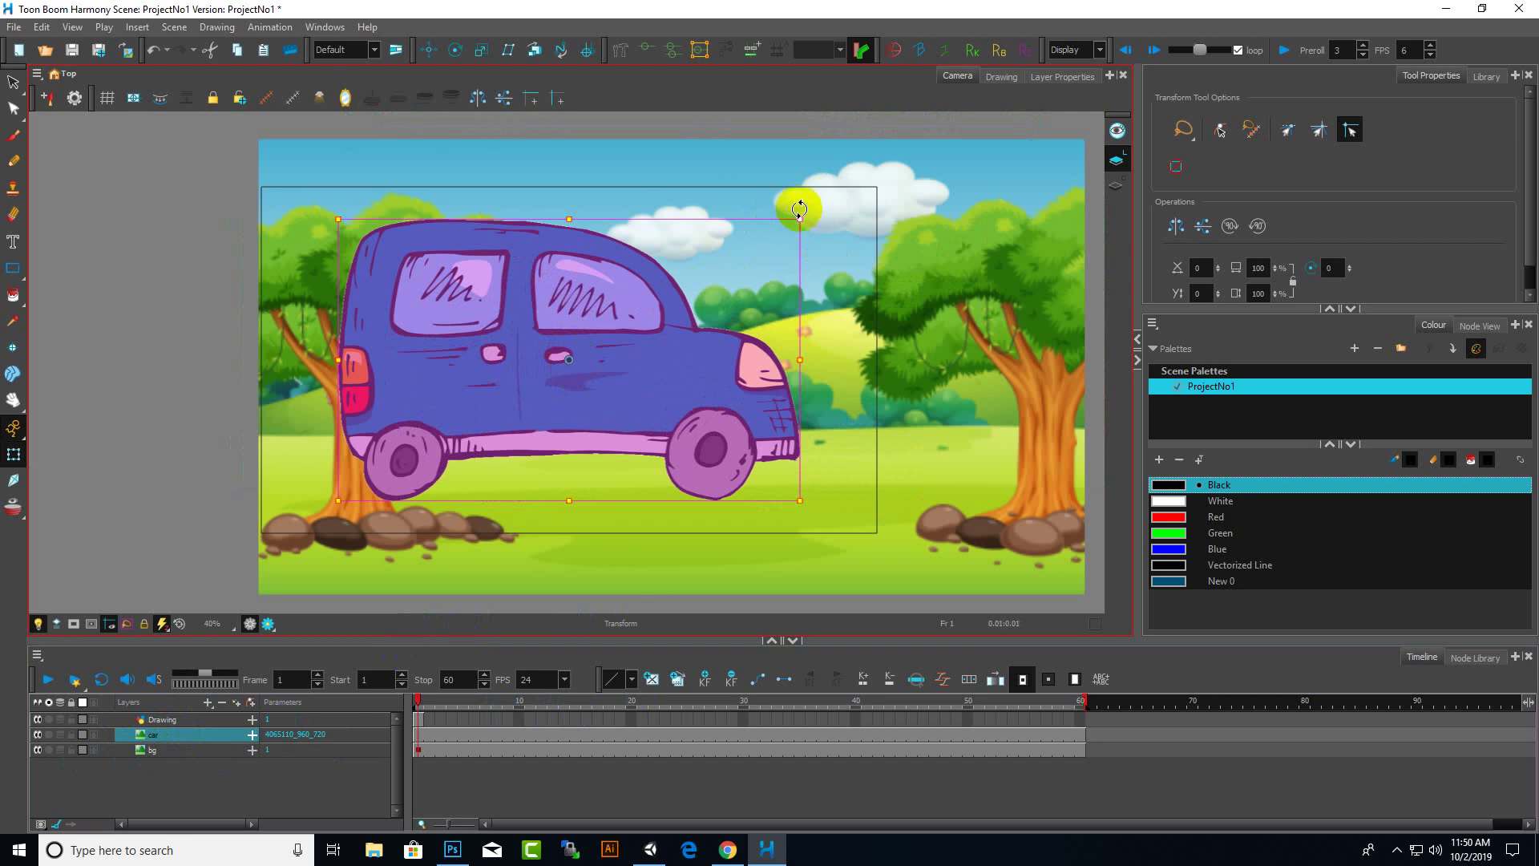
drag(797, 217, 627, 322)
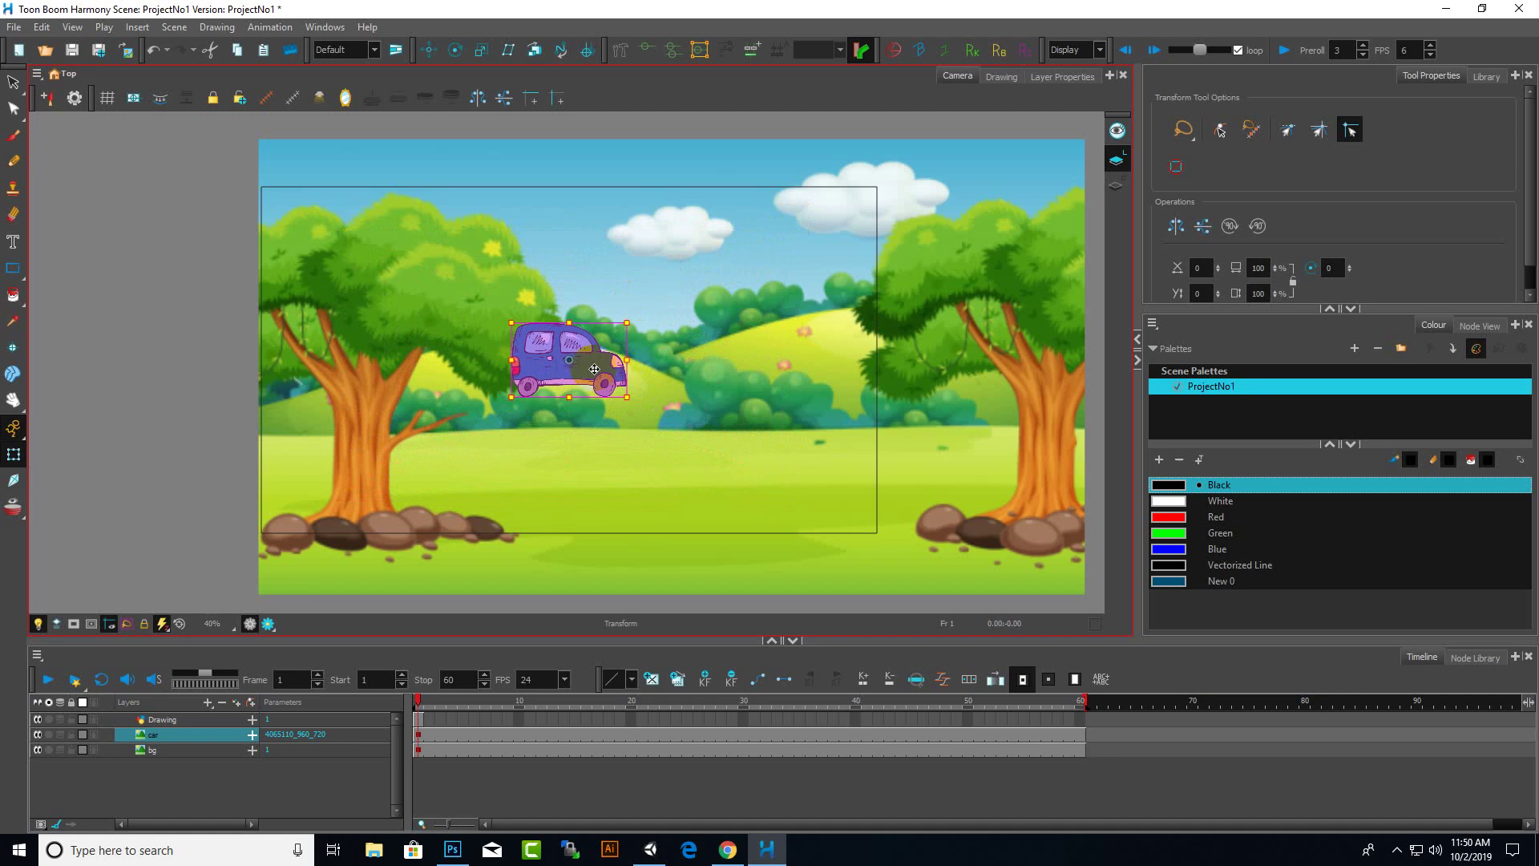
drag(594, 369, 531, 447)
Shift the background slightly up and left, and move the car closer to the left tree's trunk.
mouse_move(738, 476)
mouse_down()
mouse_move(698, 496)
mouse_move(667, 460)
mouse_move(721, 440)
mouse_move(735, 465)
mouse_up()
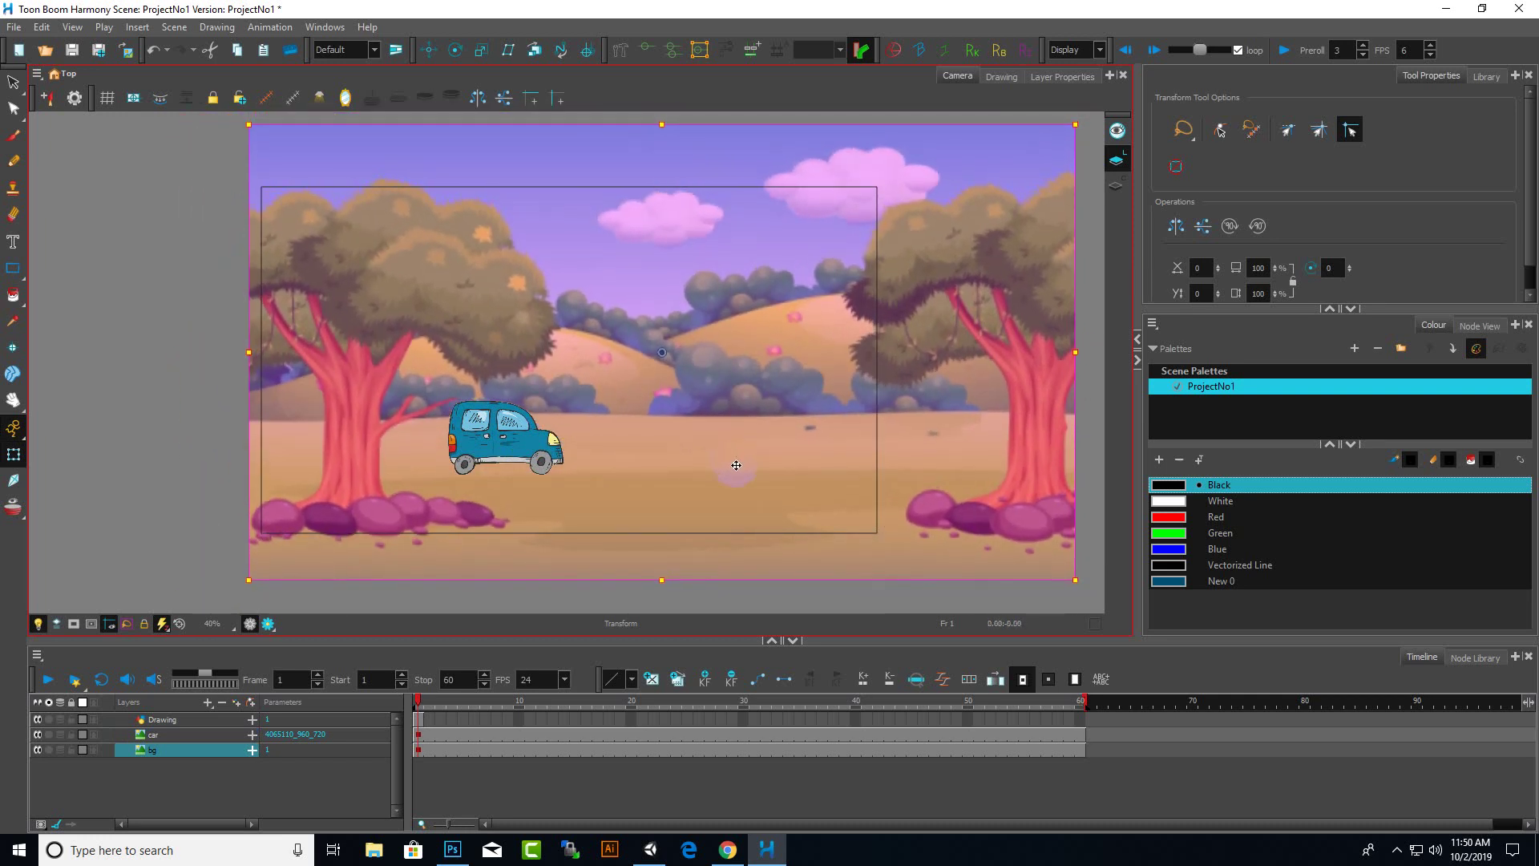
click(545, 461)
drag(544, 460, 484, 458)
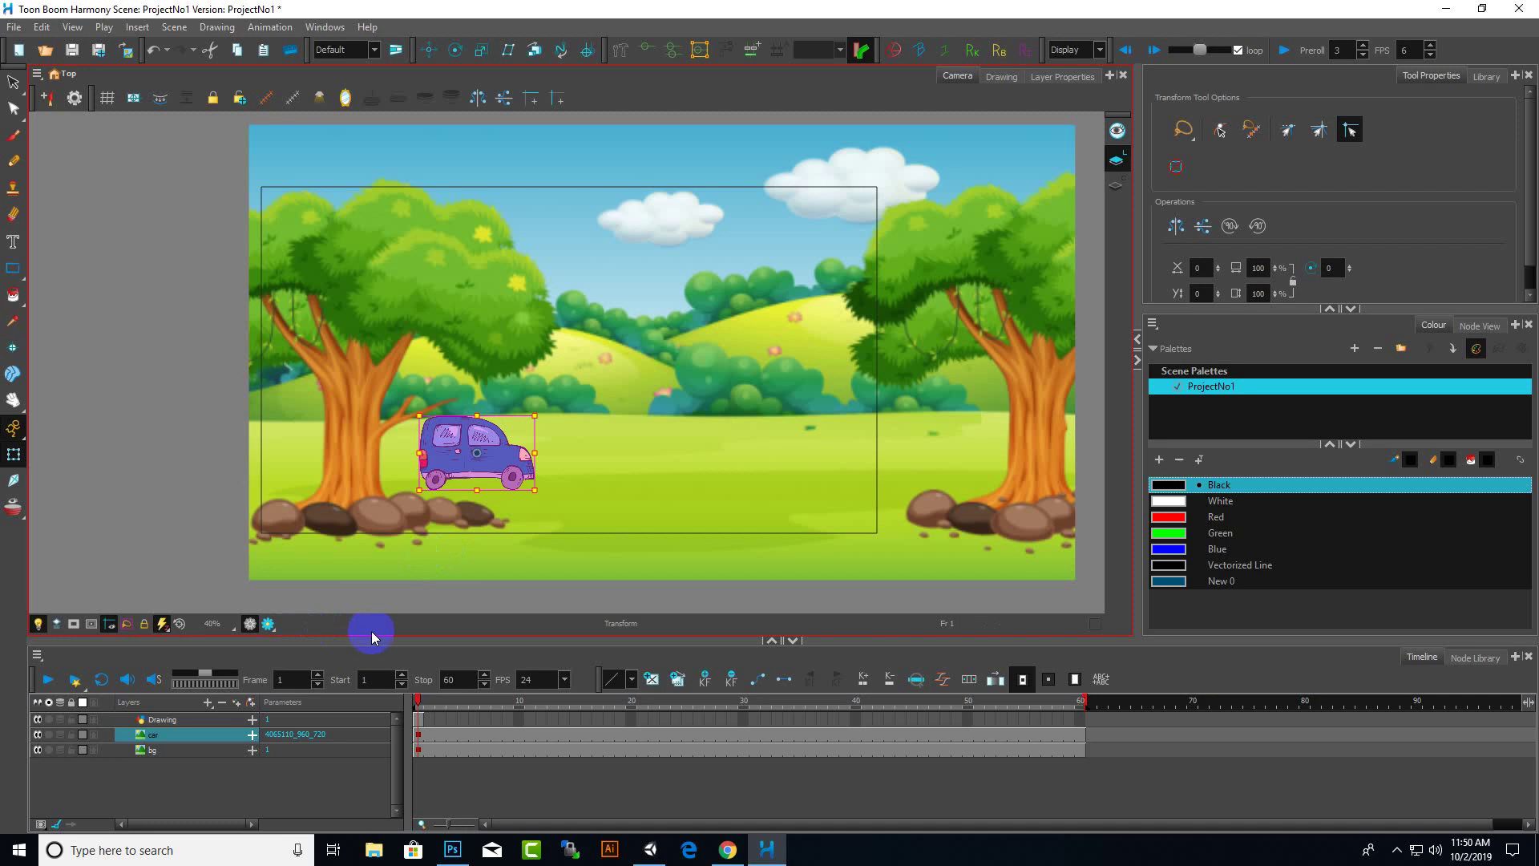
scroll(541, 533, down, 1)
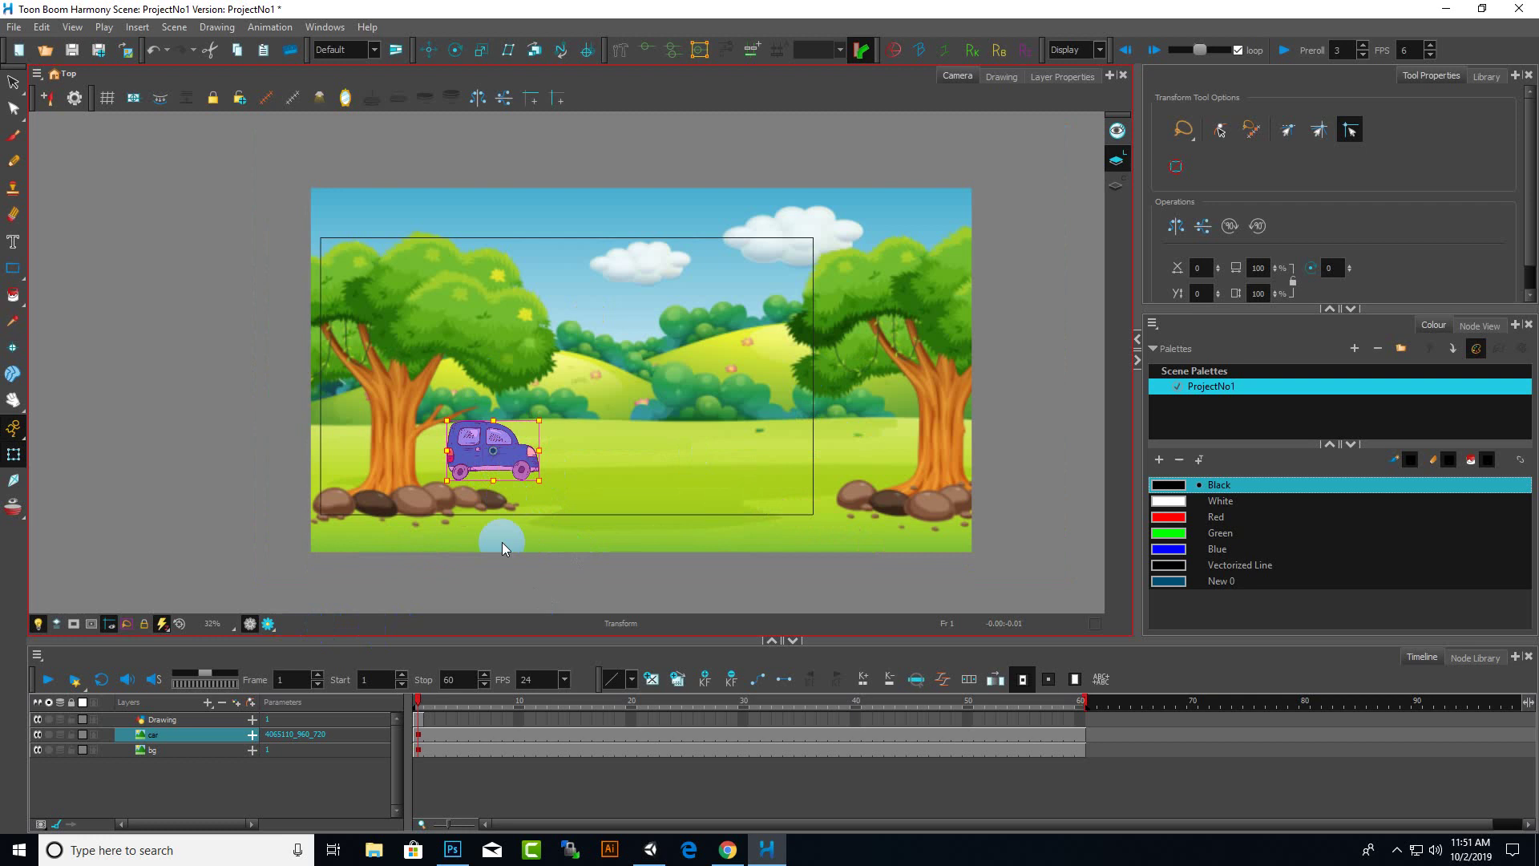
drag(418, 716, 417, 758)
click(647, 533)
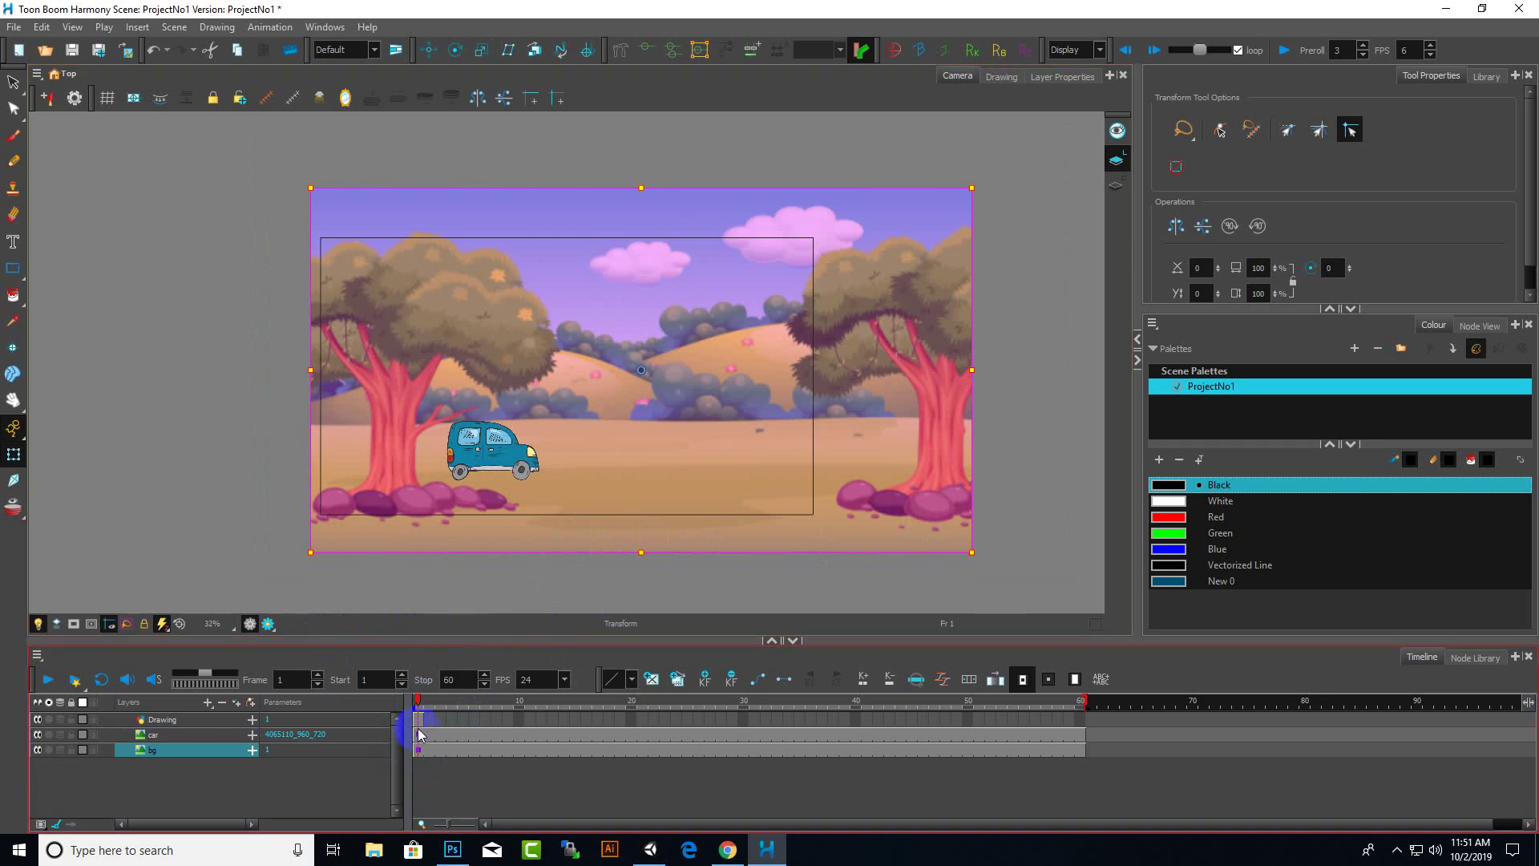
drag(419, 733, 416, 716)
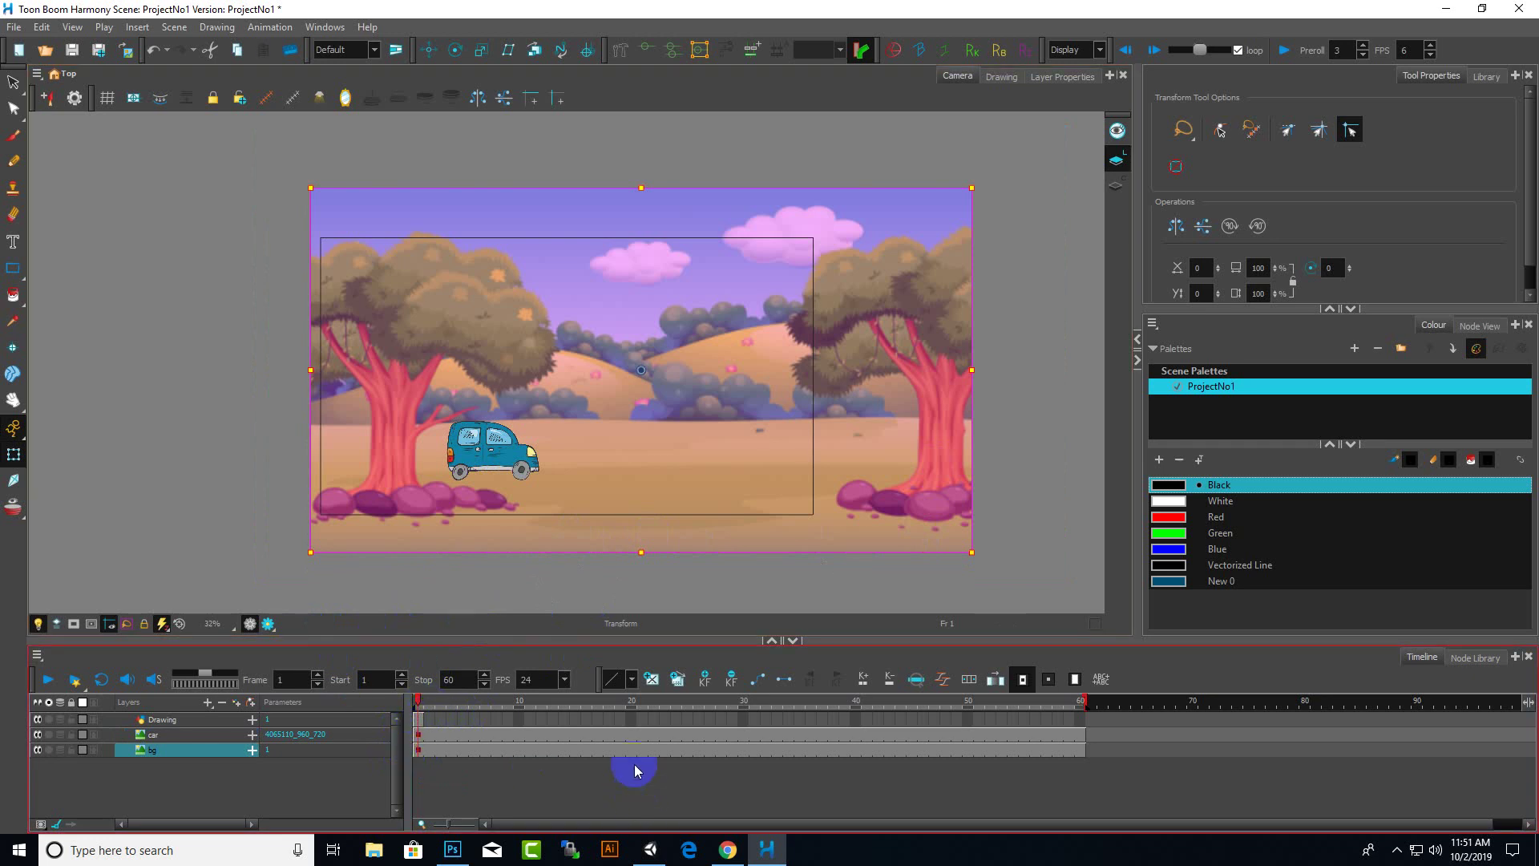
click(609, 577)
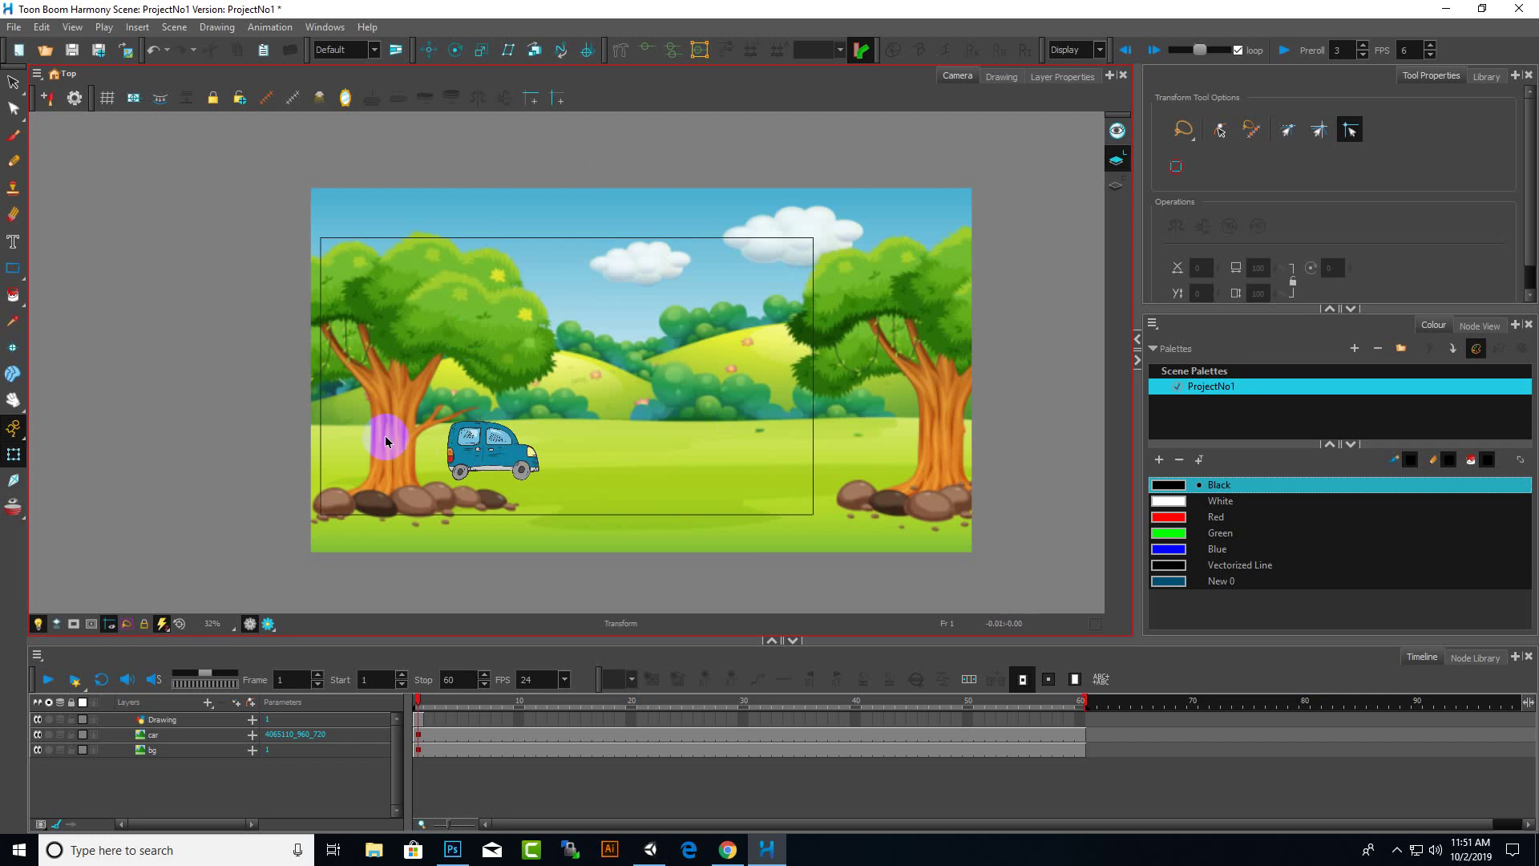
Set keyframes at frame 1 on the car and bg layers.
click(344, 737)
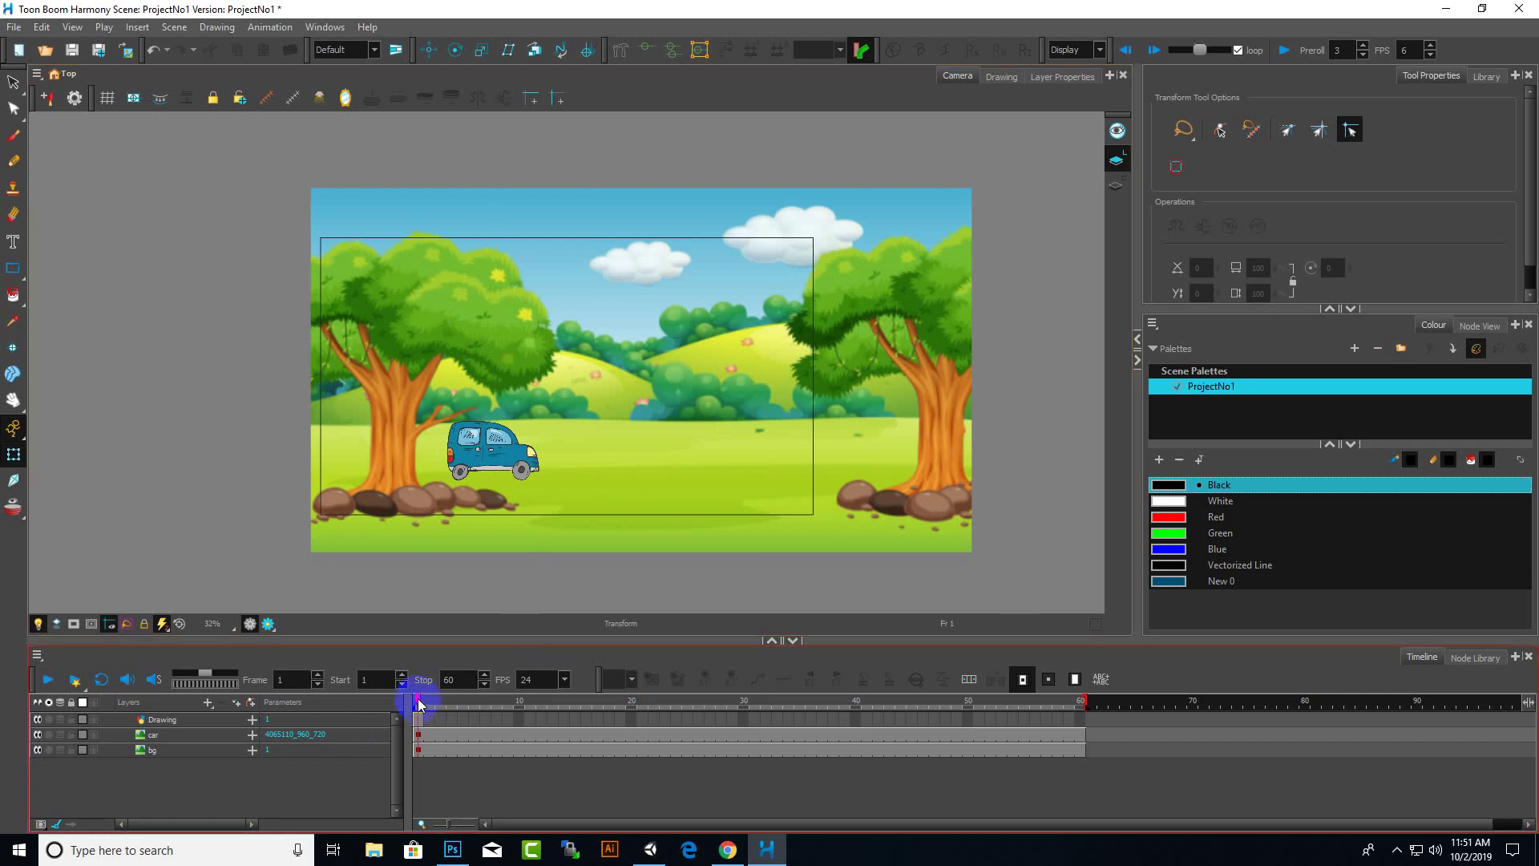
click(436, 735)
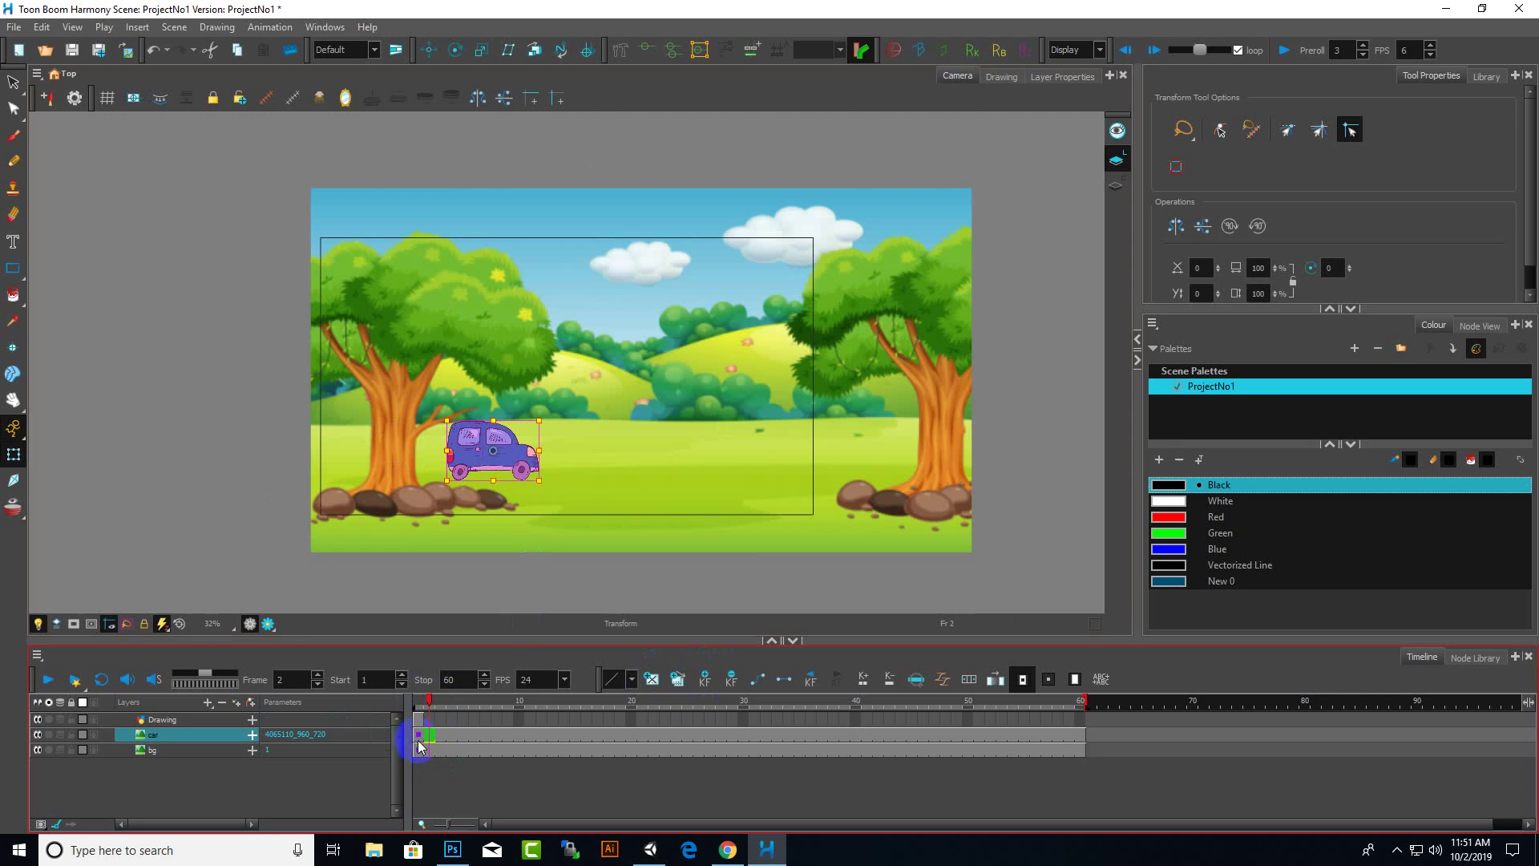
click(705, 680)
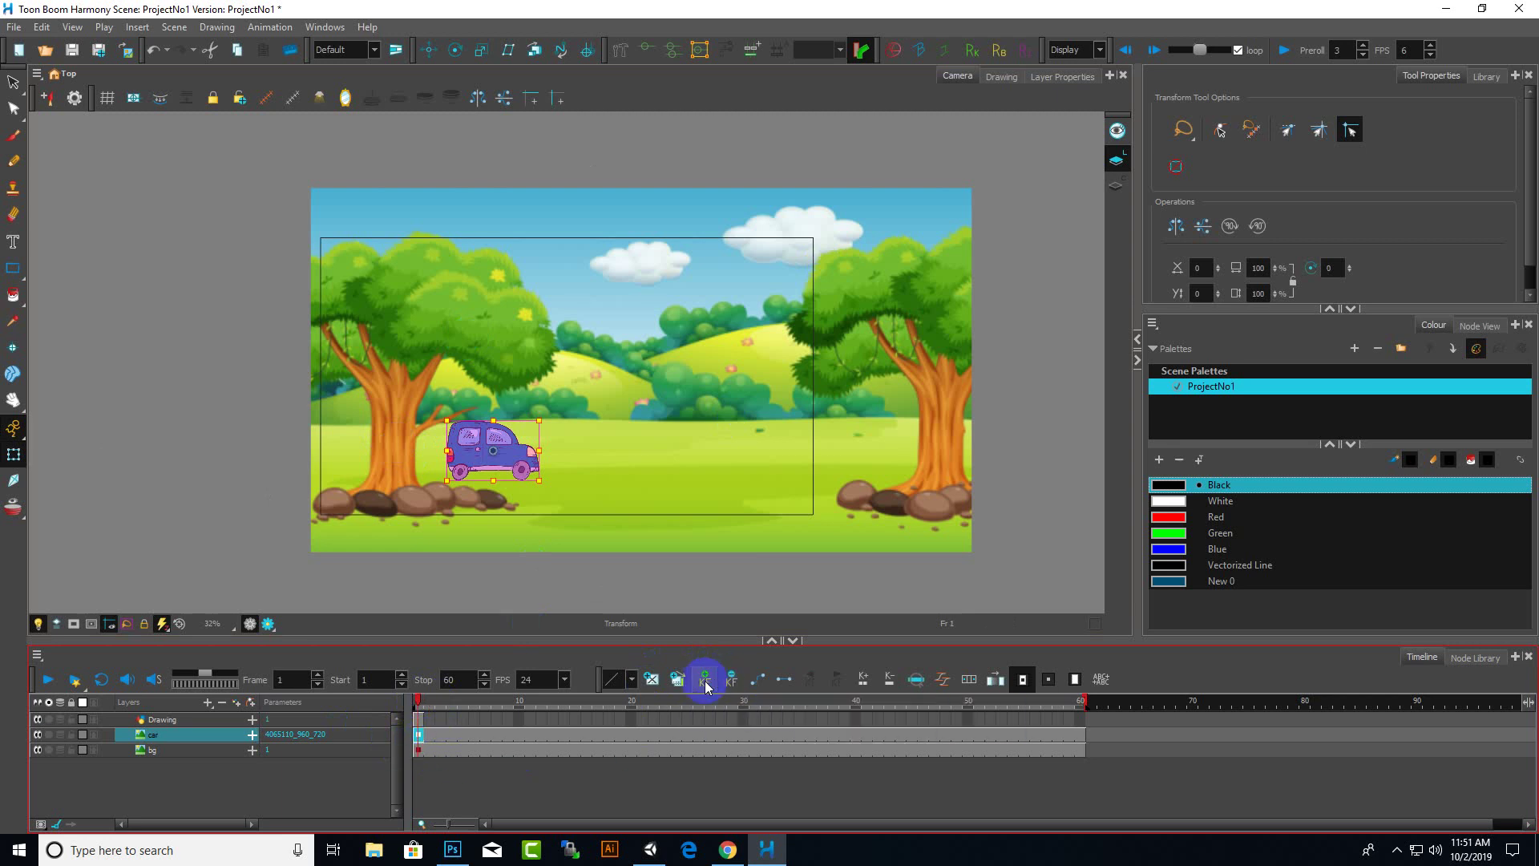
click(418, 752)
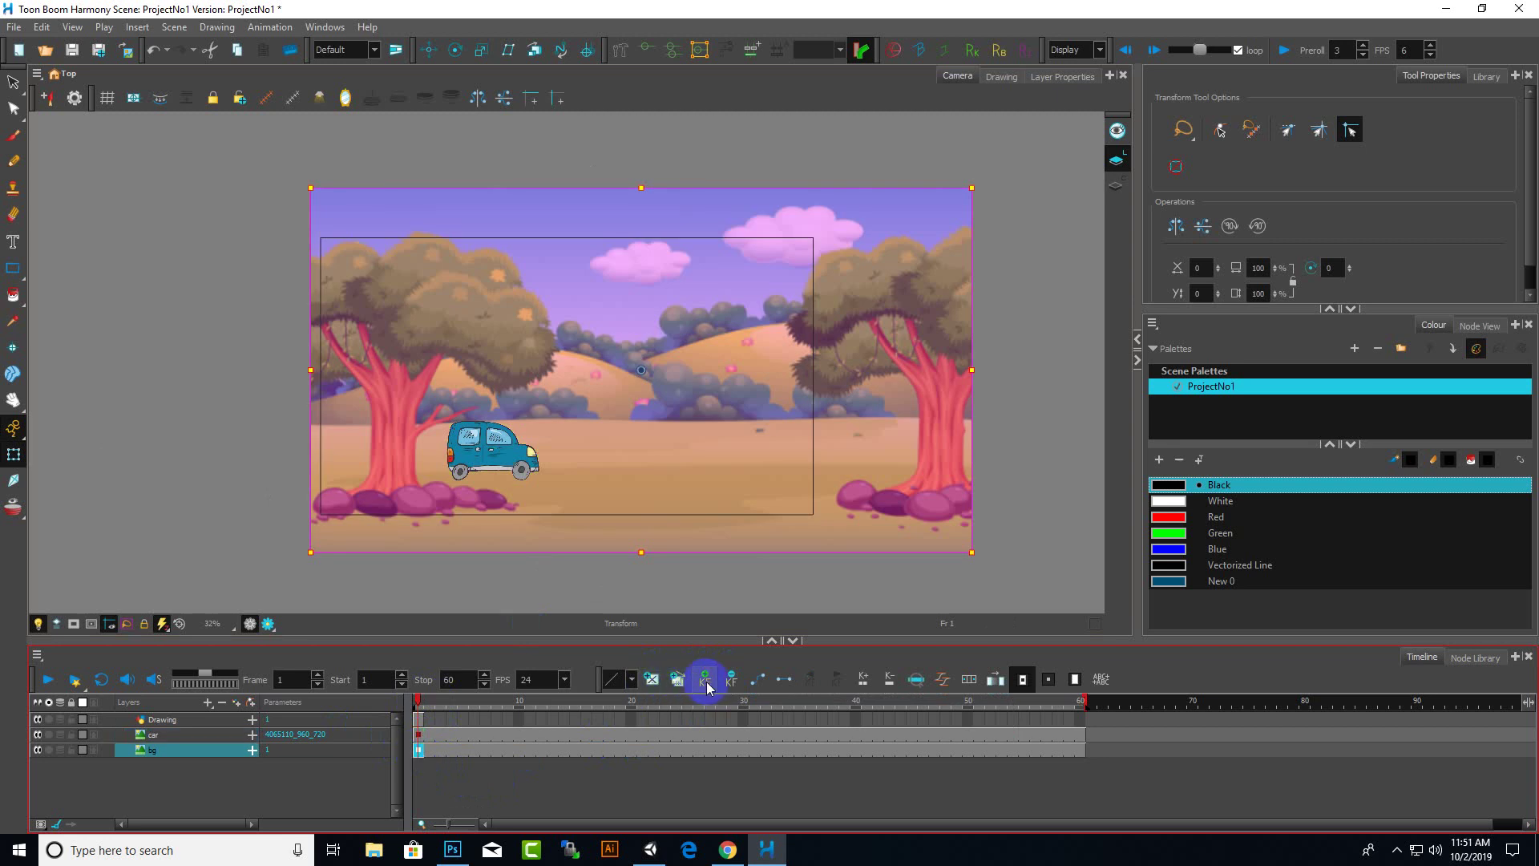
Delete the empty Drawing layer from the scene.
click(484, 787)
click(418, 719)
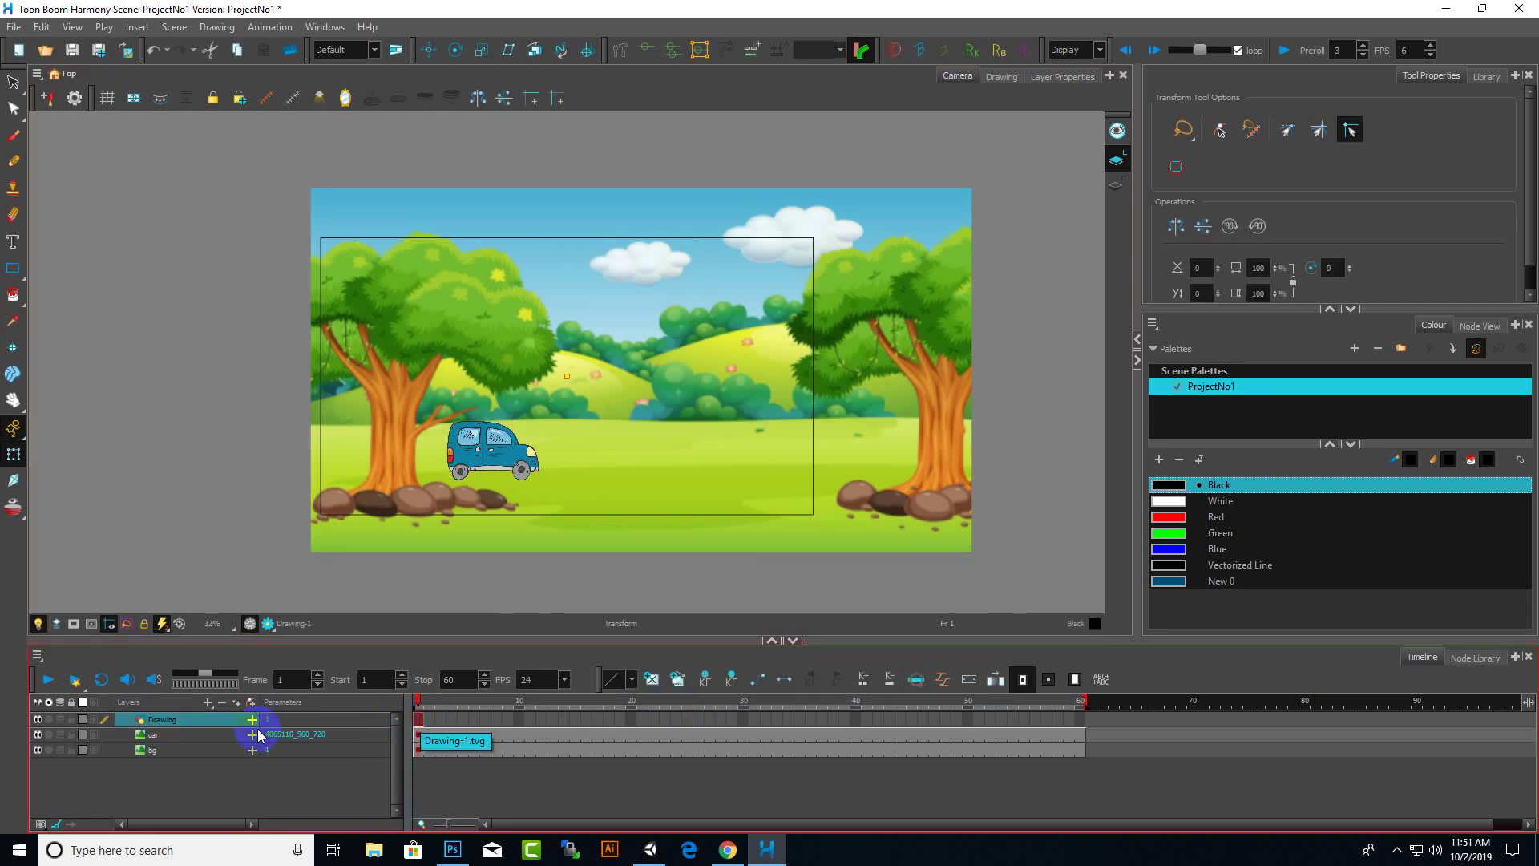
right_click(198, 719)
click(267, 264)
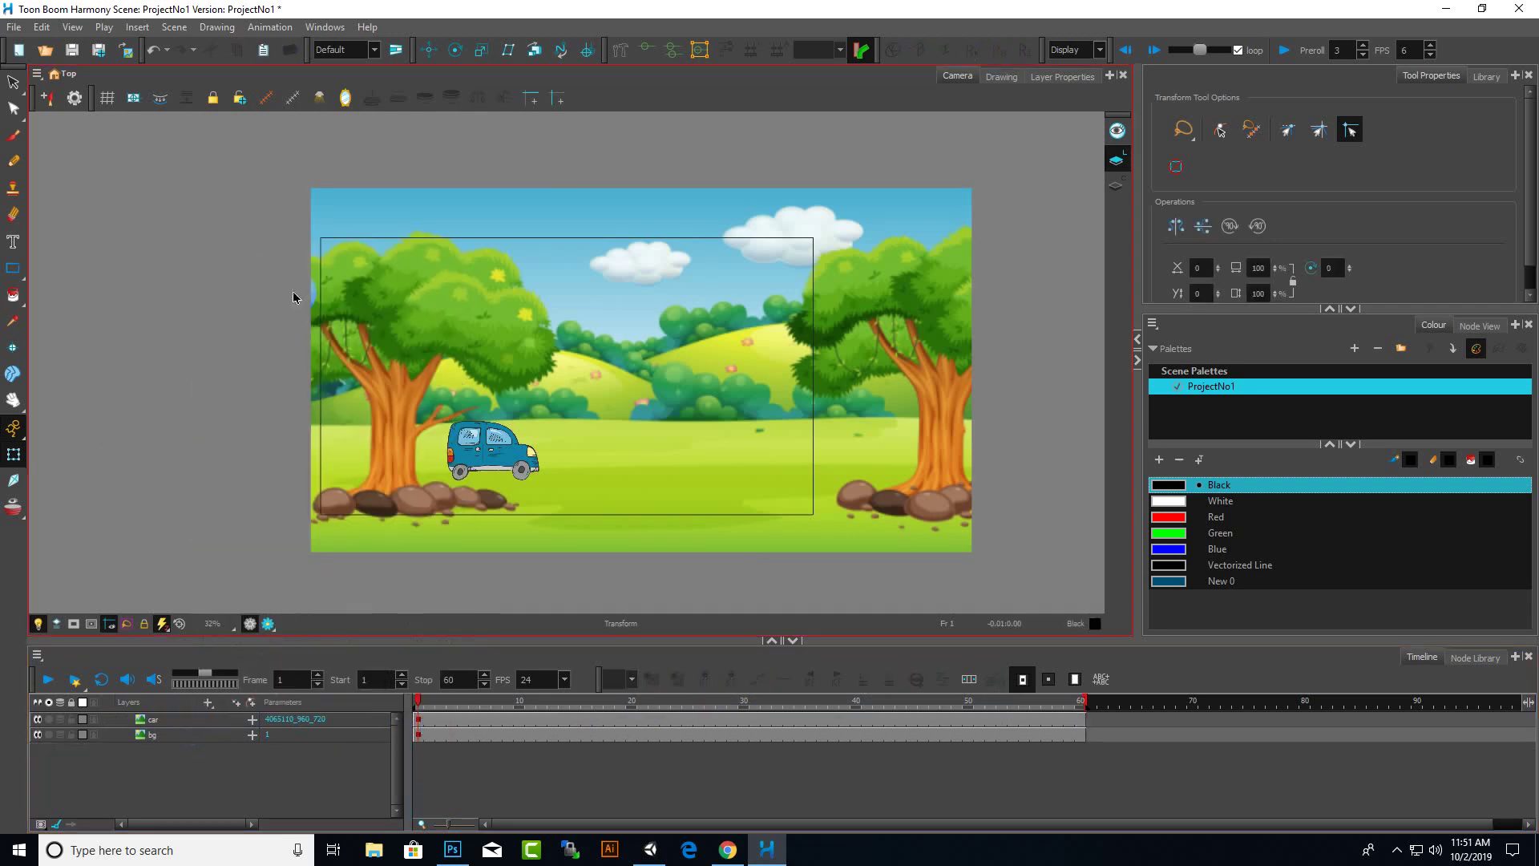
Shorten the scene so that it stops at frame 59.
click(415, 732)
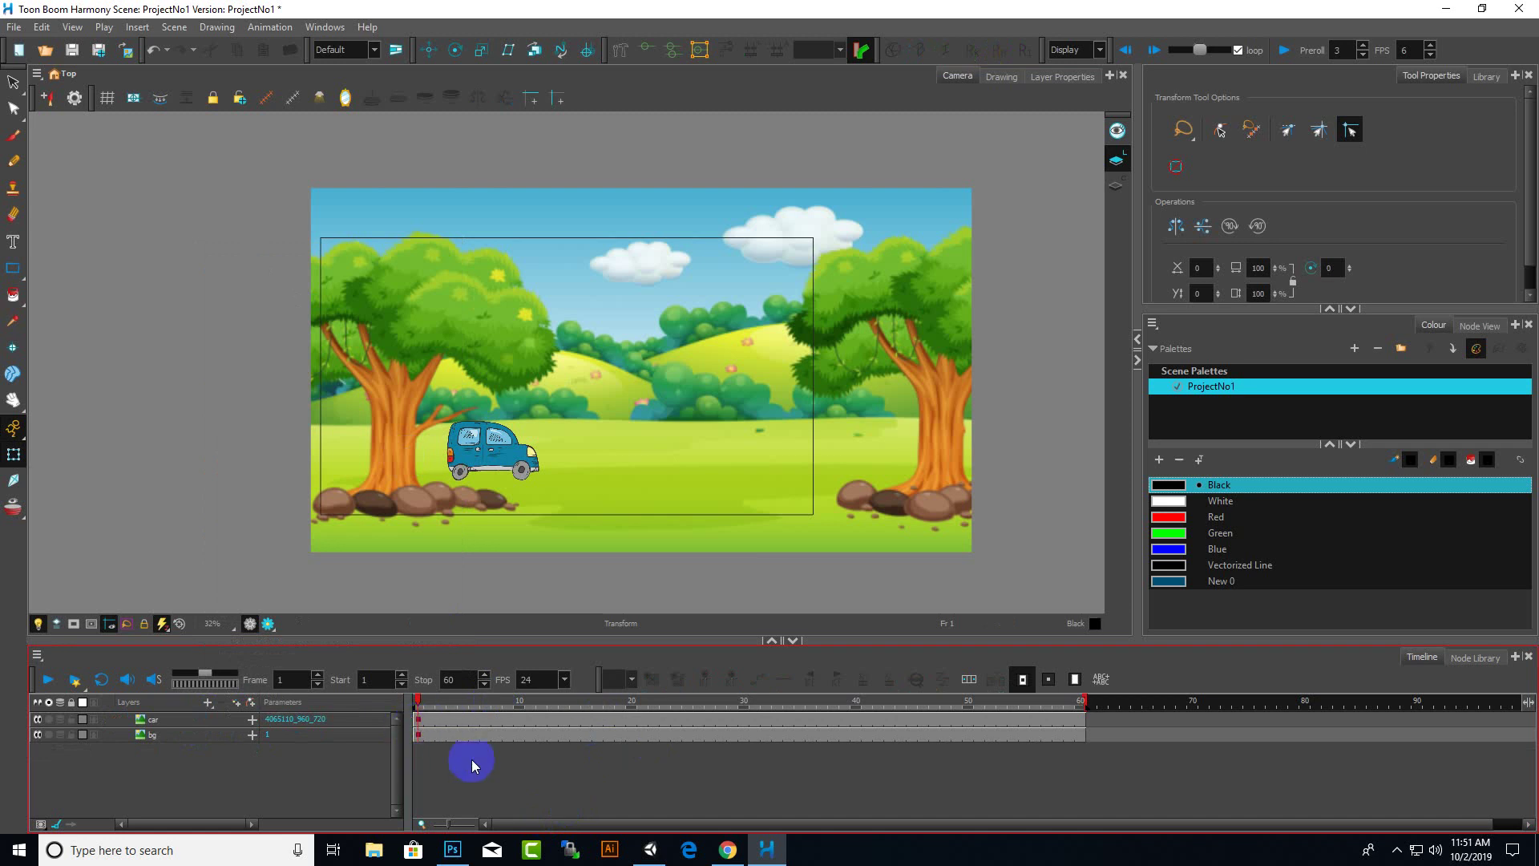
click(417, 703)
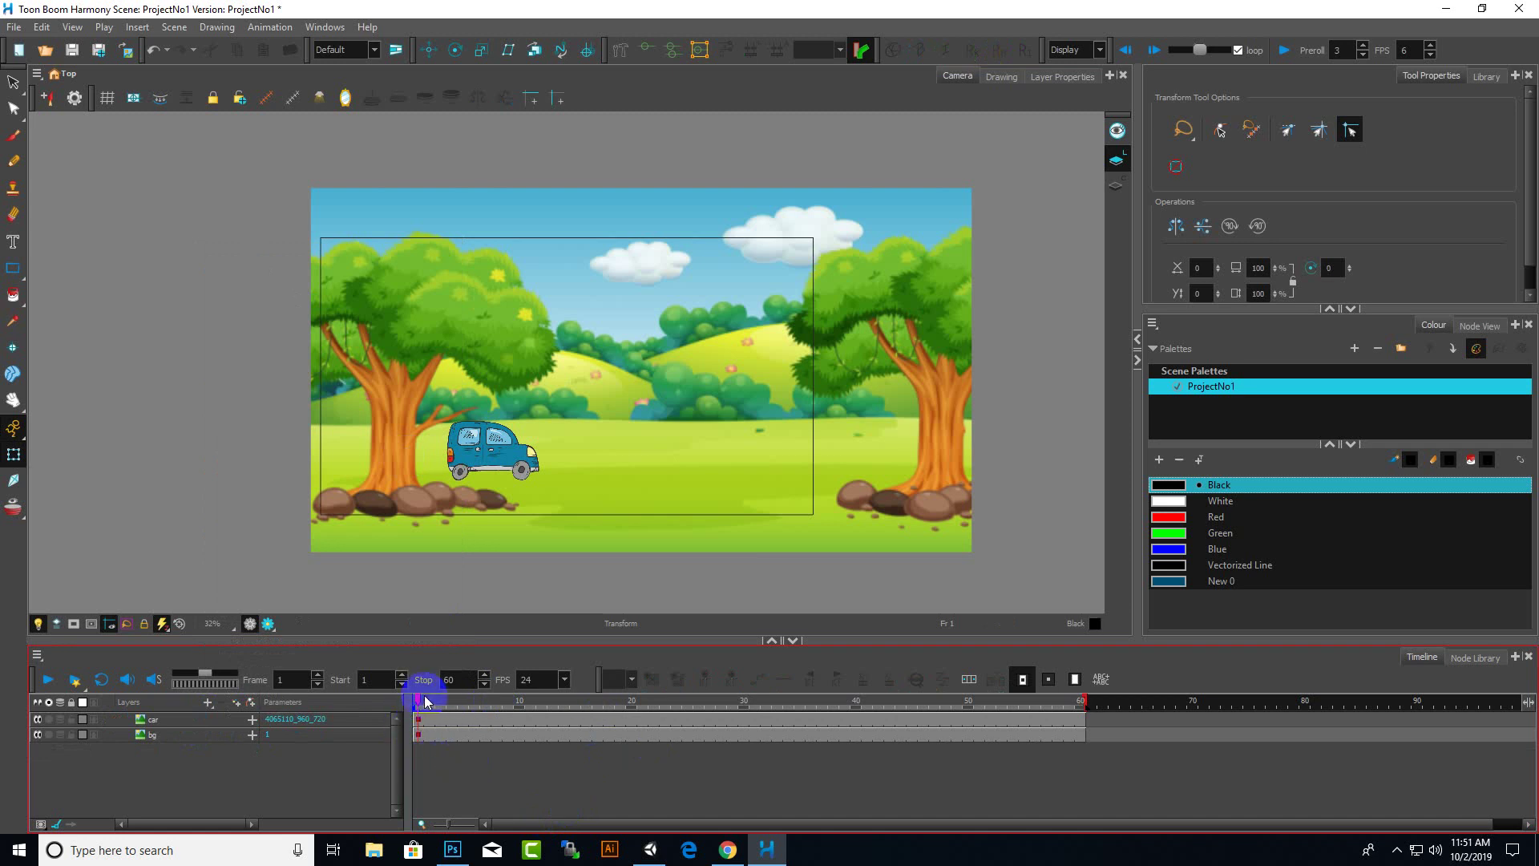
click(1092, 704)
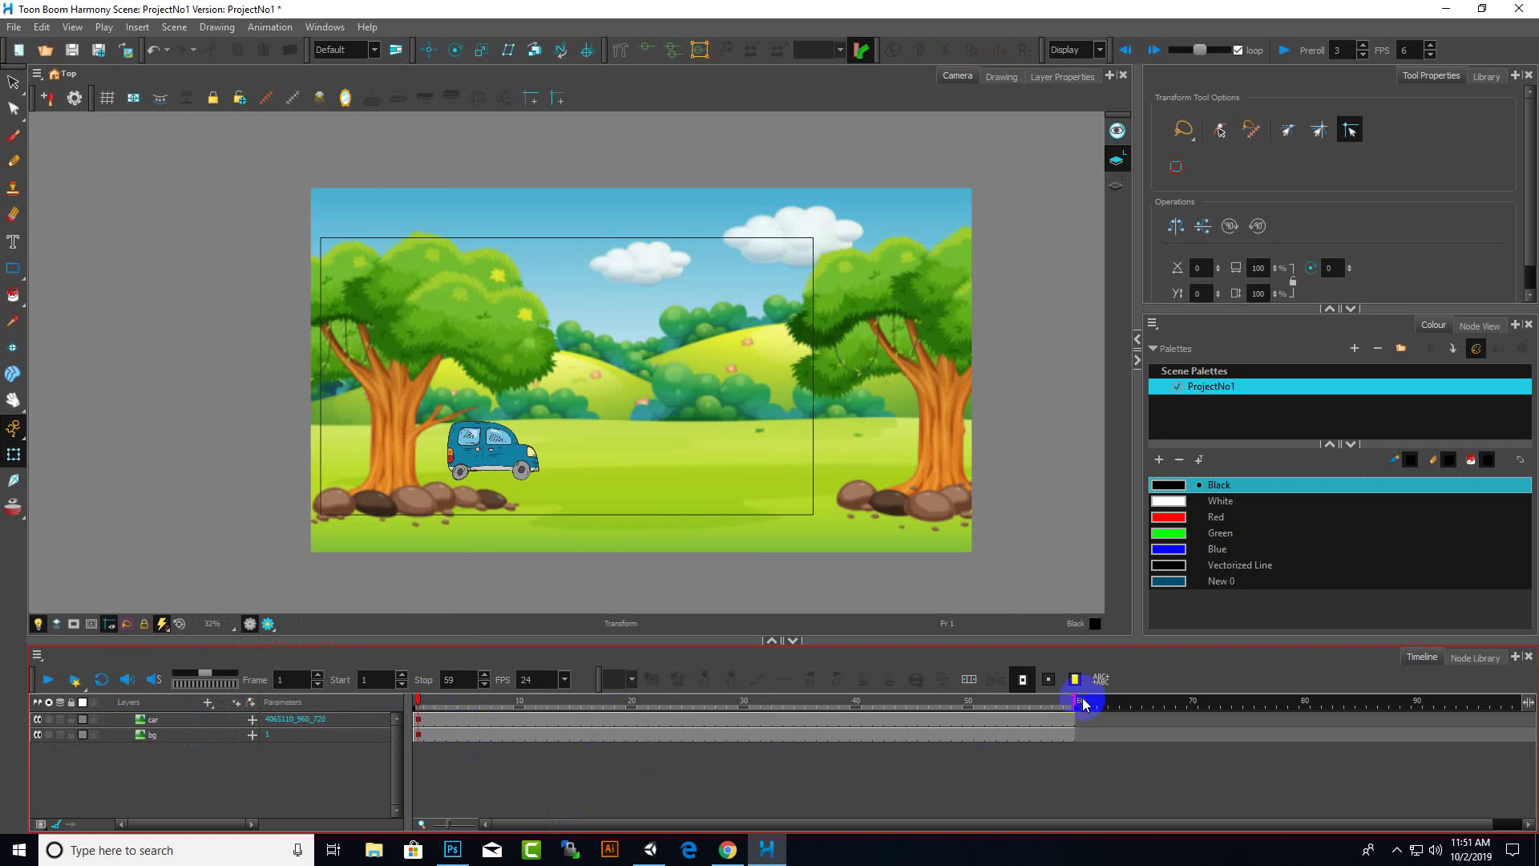
click(1095, 737)
At frame 59, keyframe the bg layer moved horizontally to the left by about a quarter of its width.
click(901, 517)
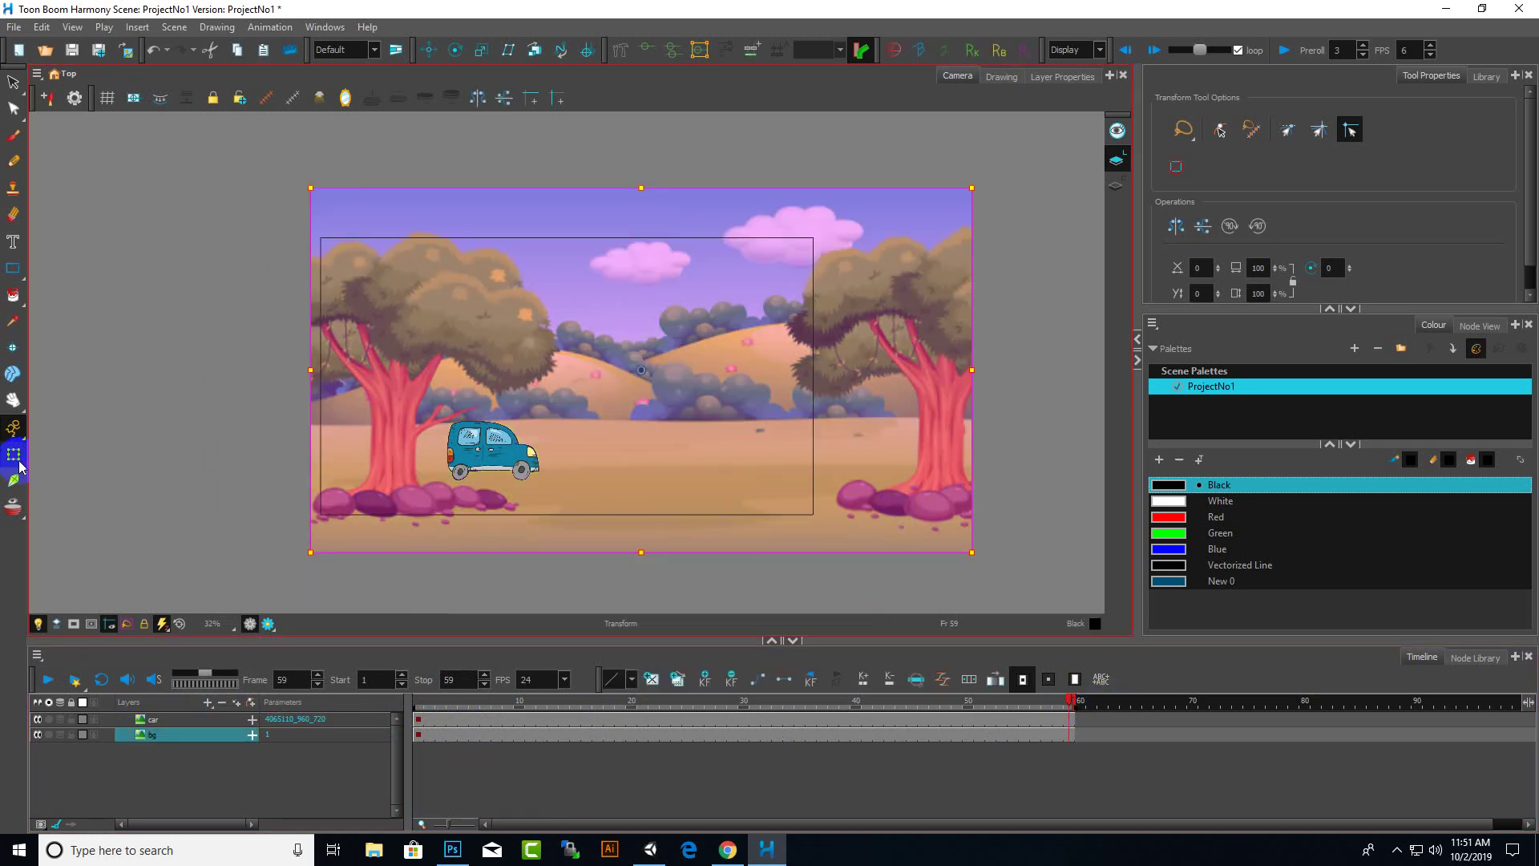
click(682, 488)
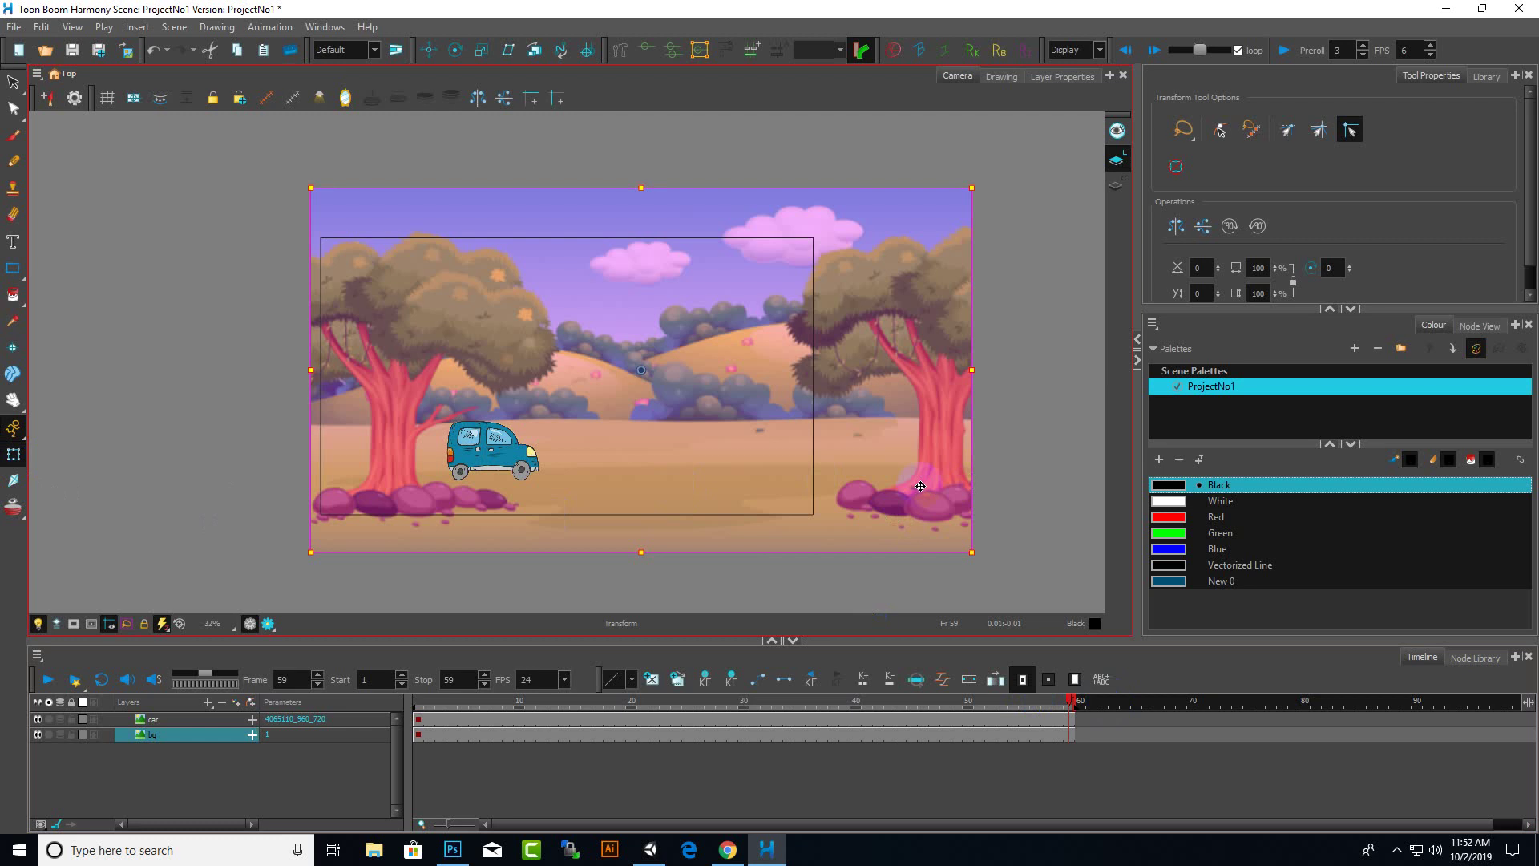
drag(918, 486, 768, 474)
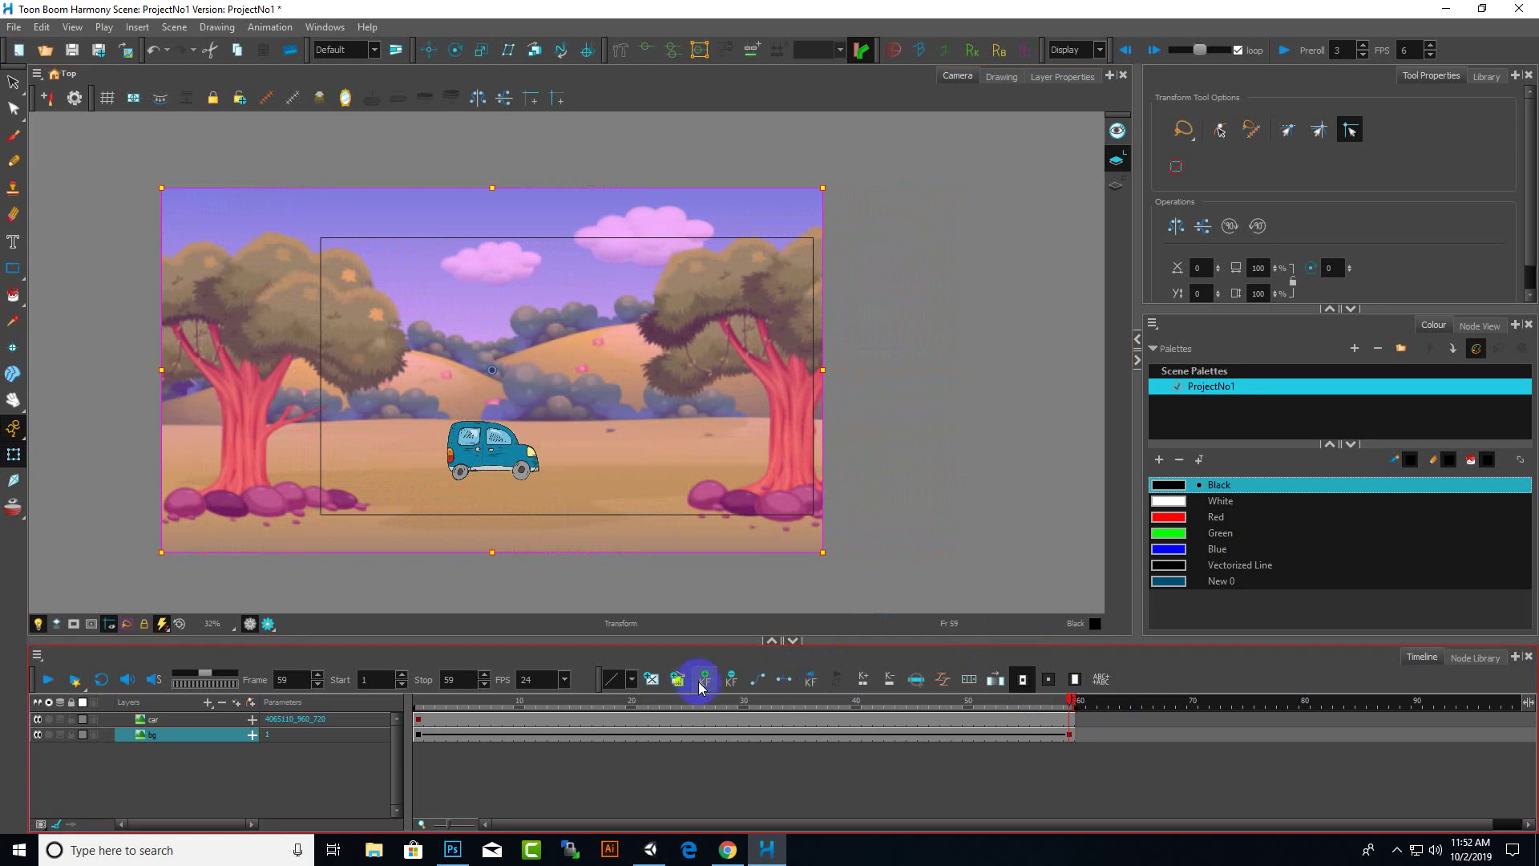
click(1058, 744)
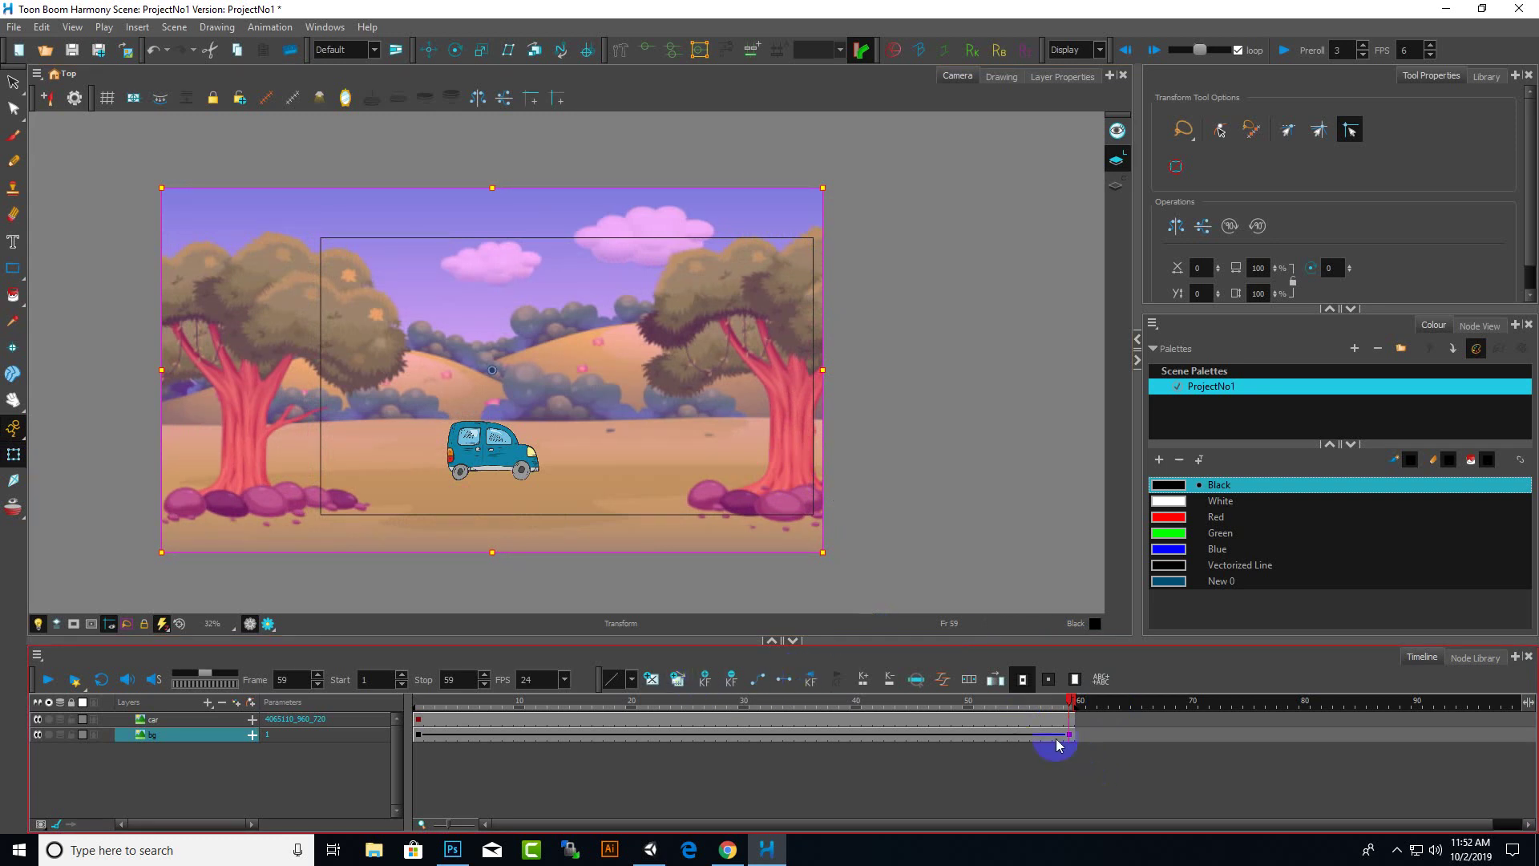
At frame 59, keyframe the car moved horizontally across the grass to just before the right tree's trunk.
click(475, 442)
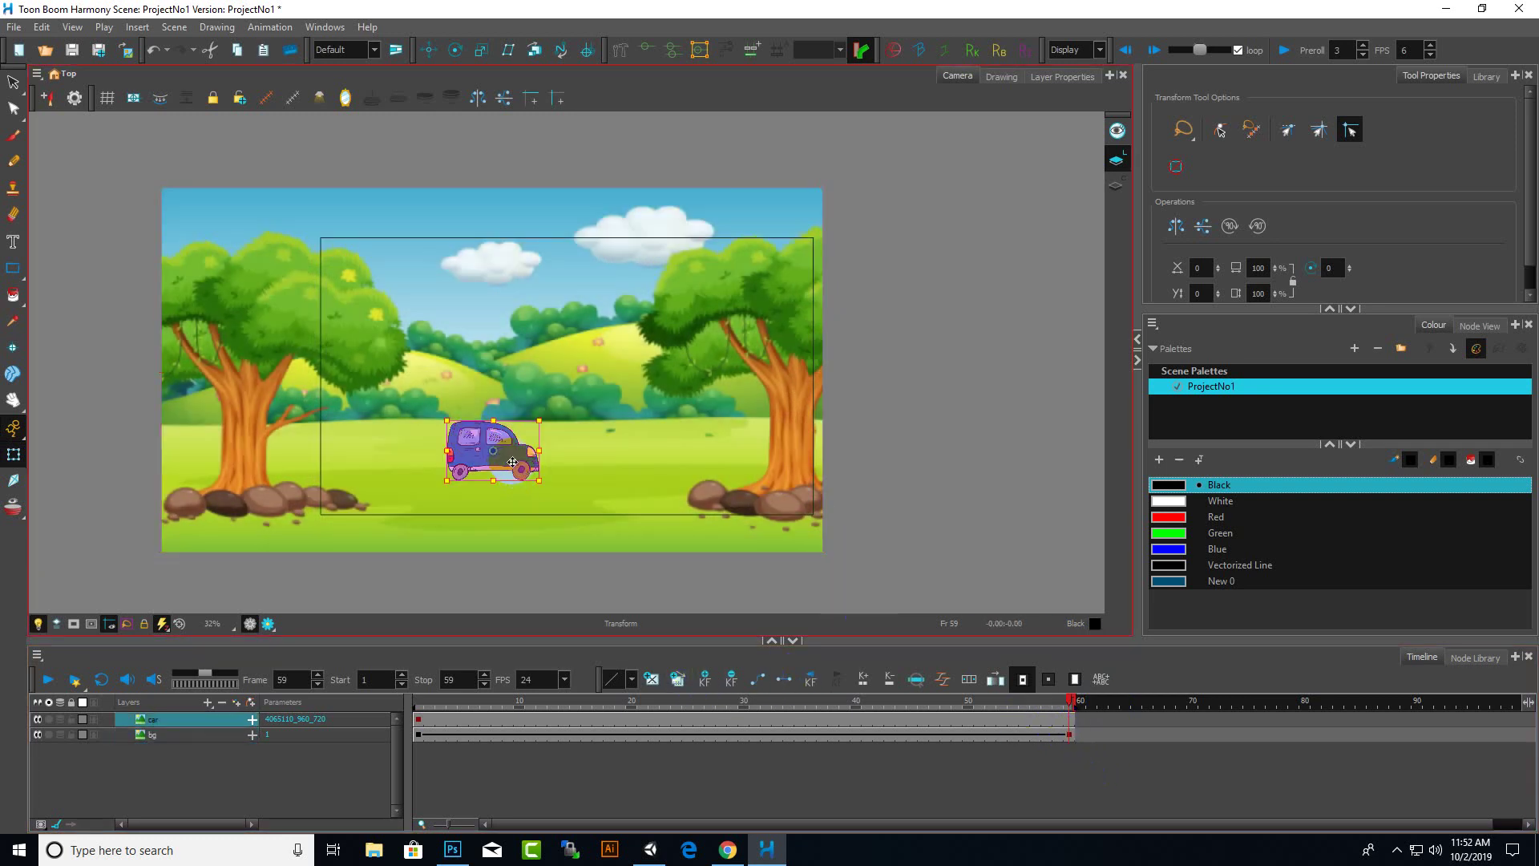
drag(511, 459, 739, 466)
key(ctrl+z)
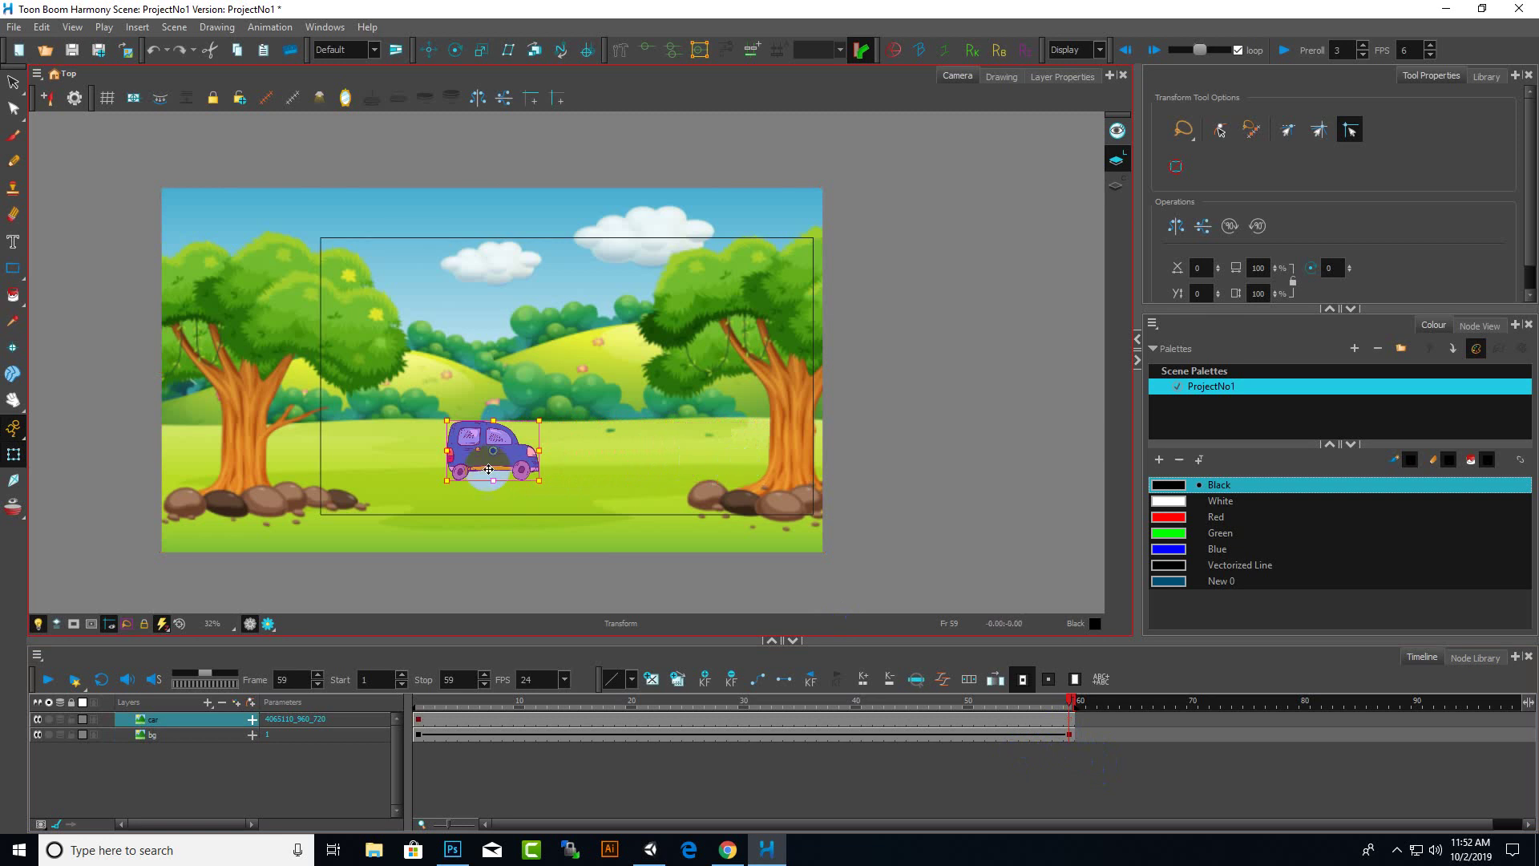
drag(499, 458, 721, 489)
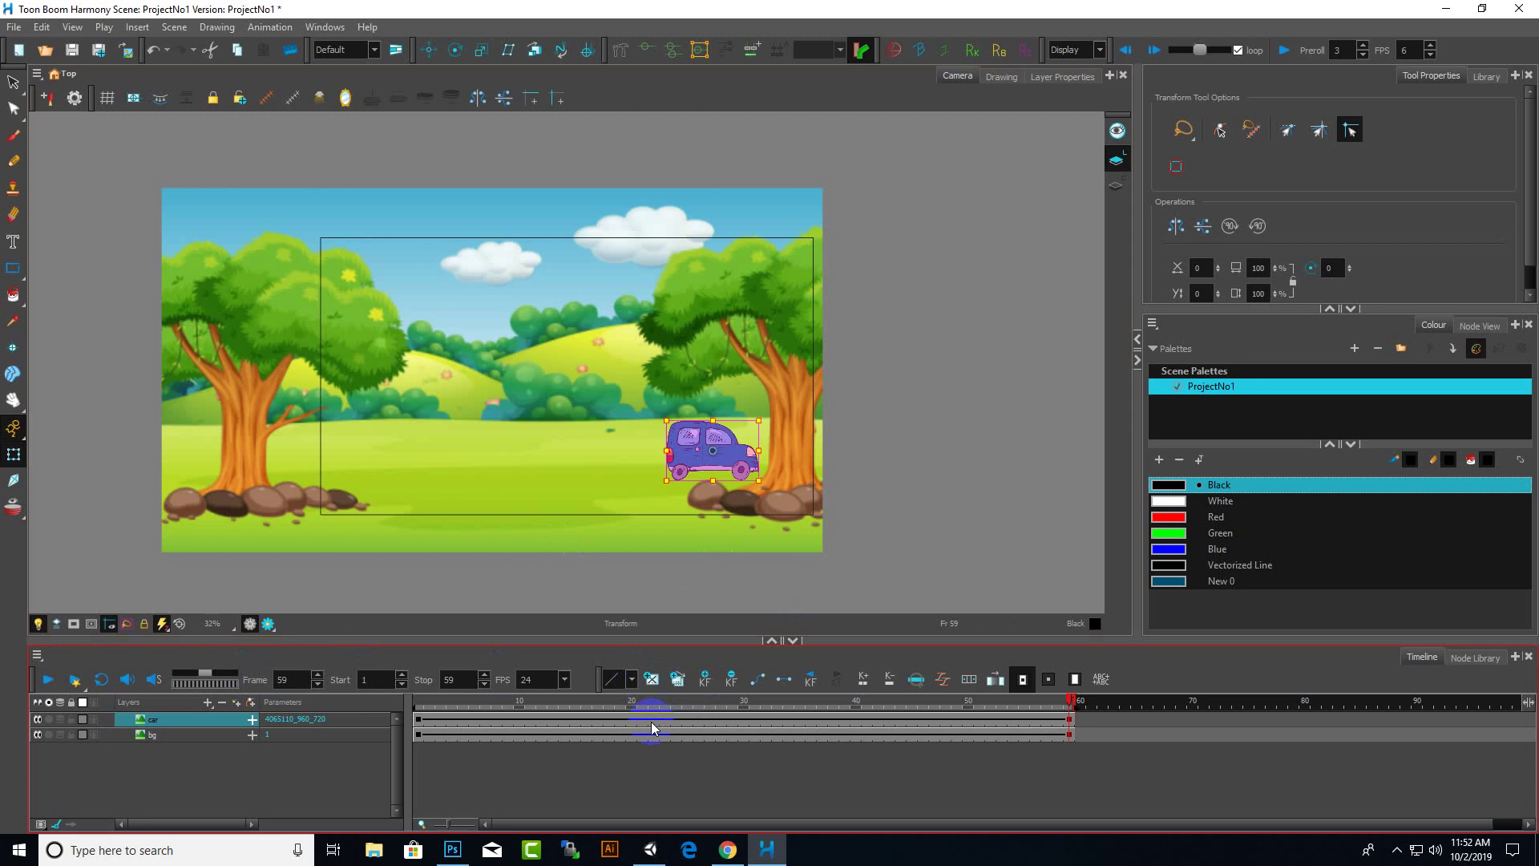
click(956, 720)
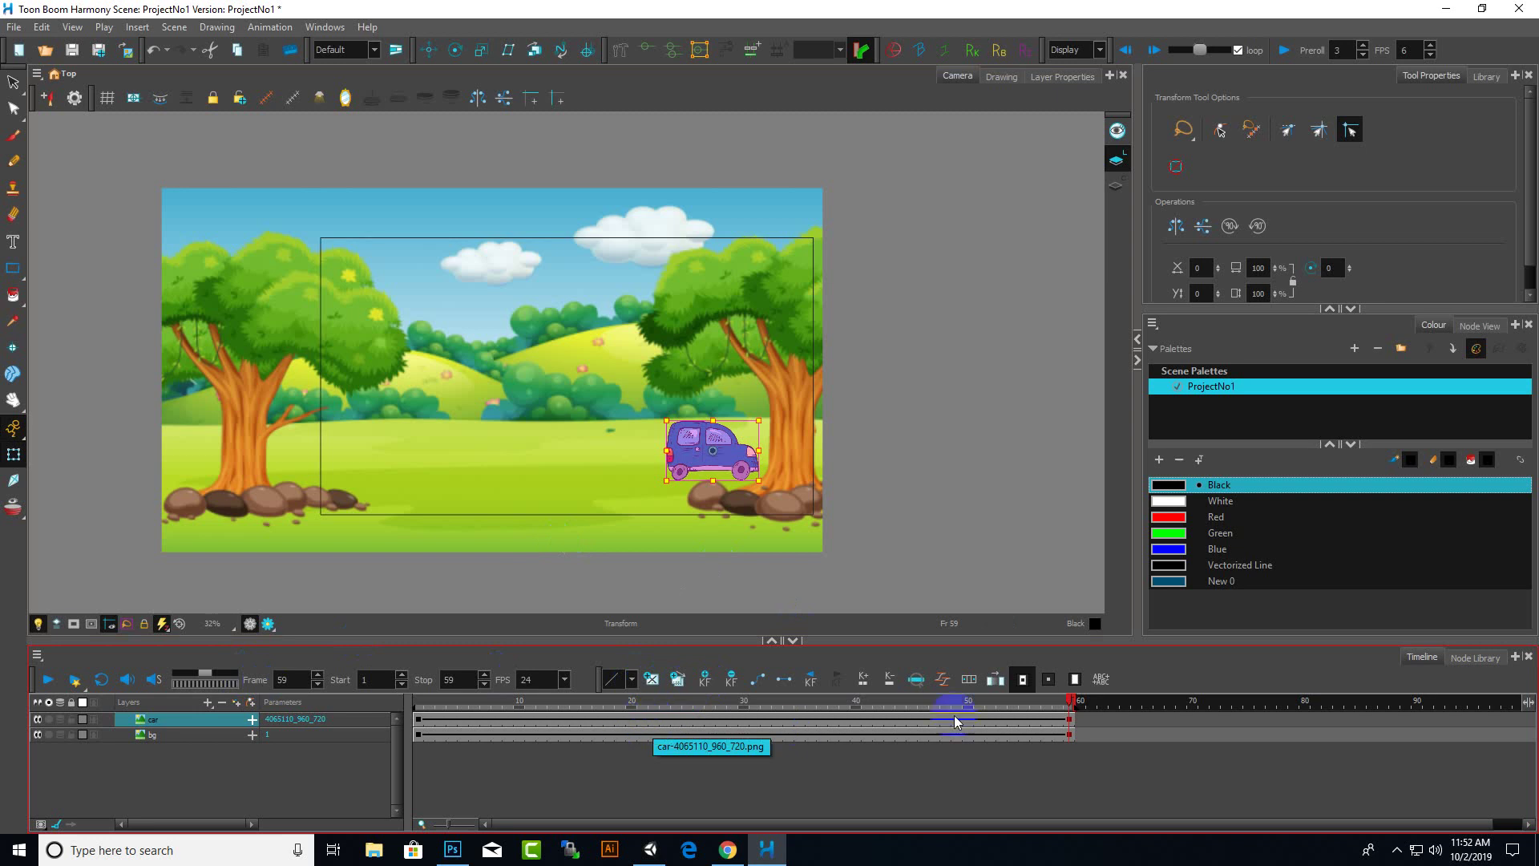
Return to frame 1 and play back the car and background animation.
click(422, 703)
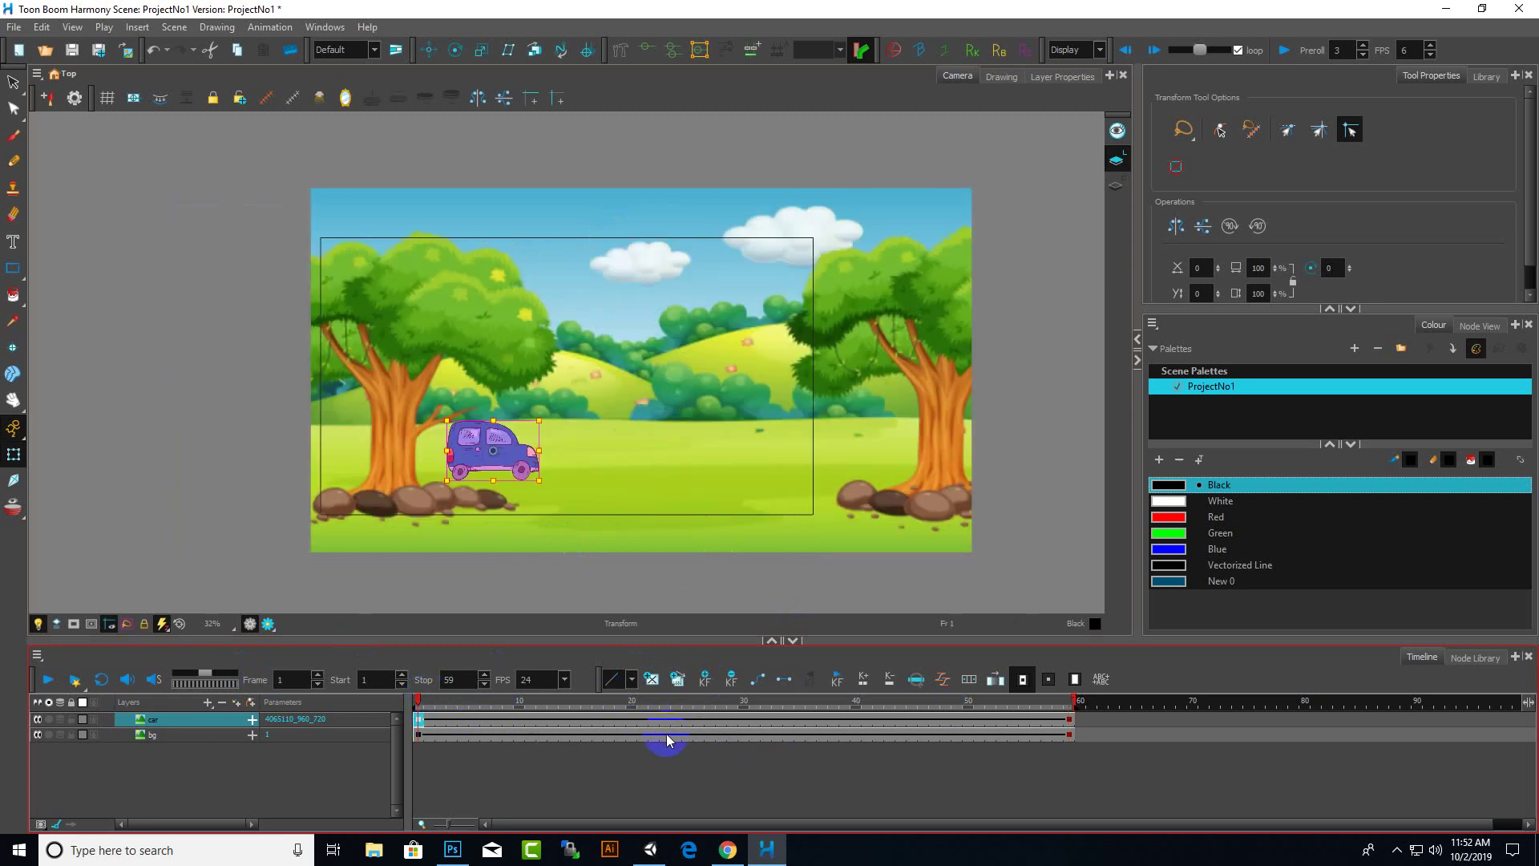
click(302, 682)
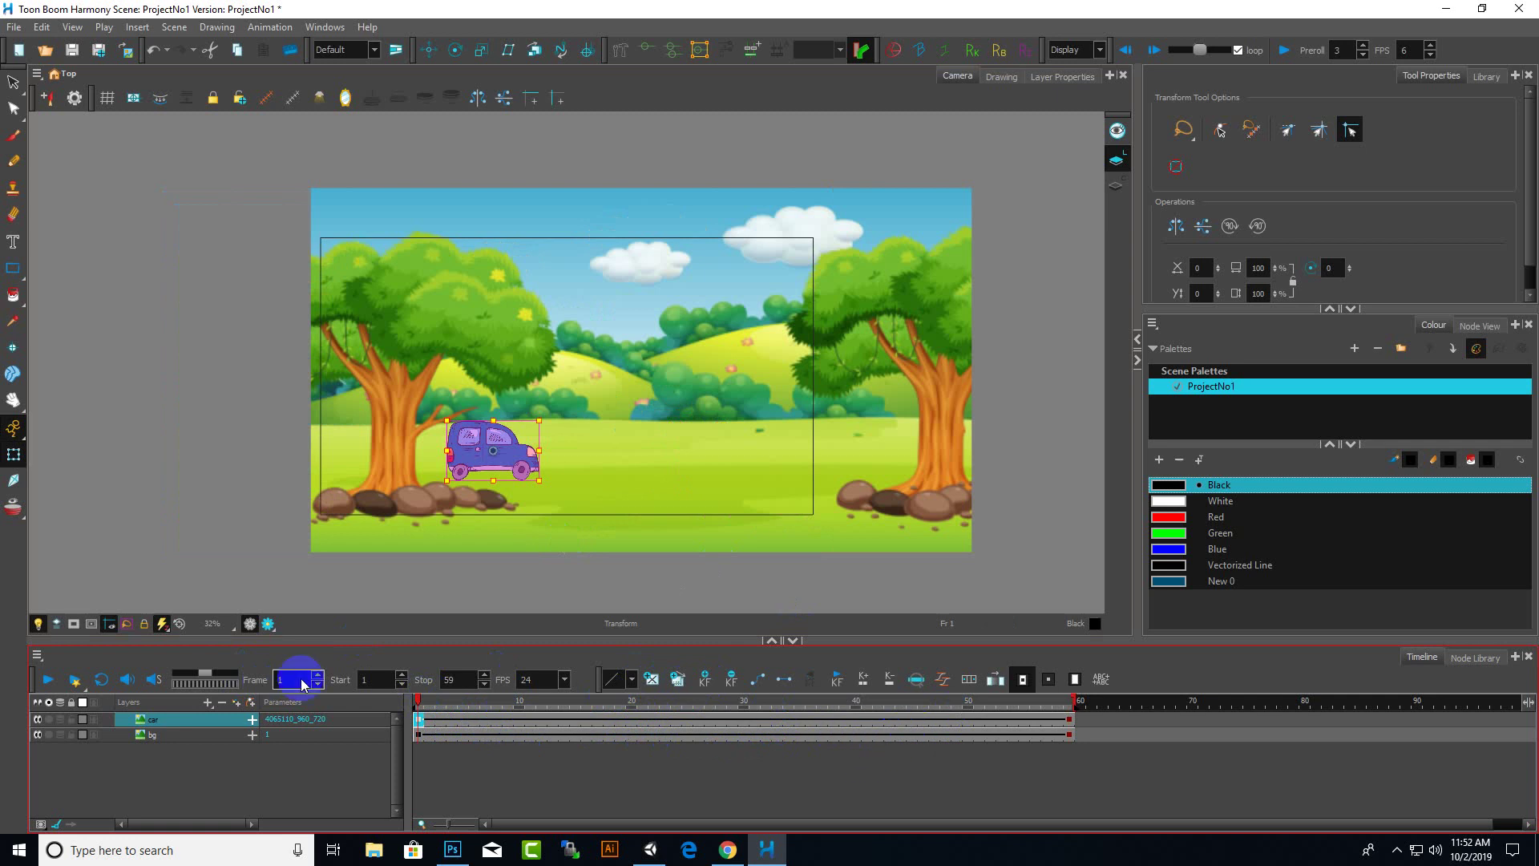
click(93, 686)
click(58, 680)
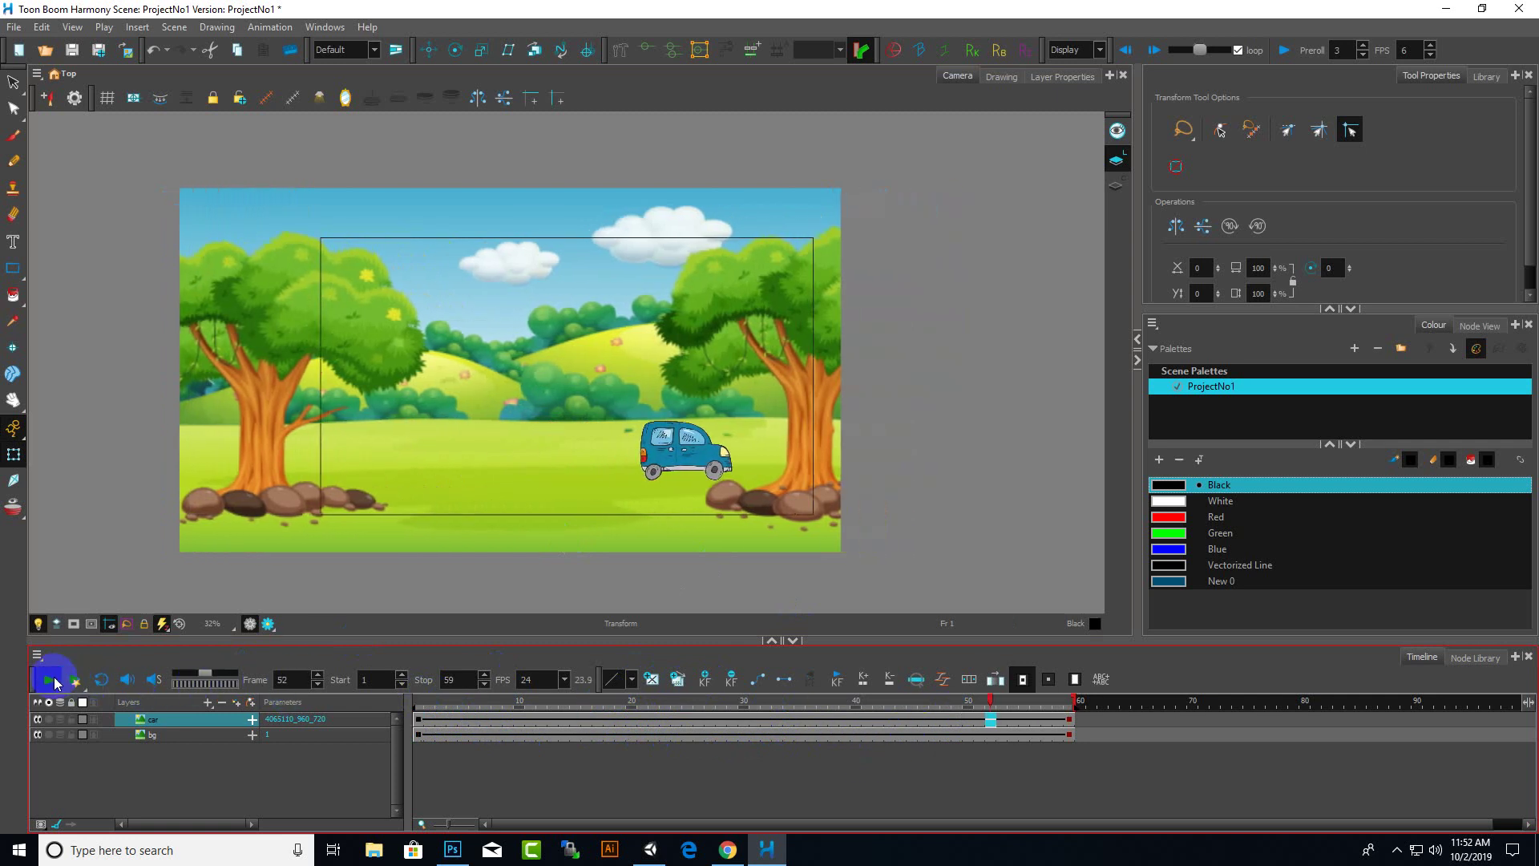
click(48, 681)
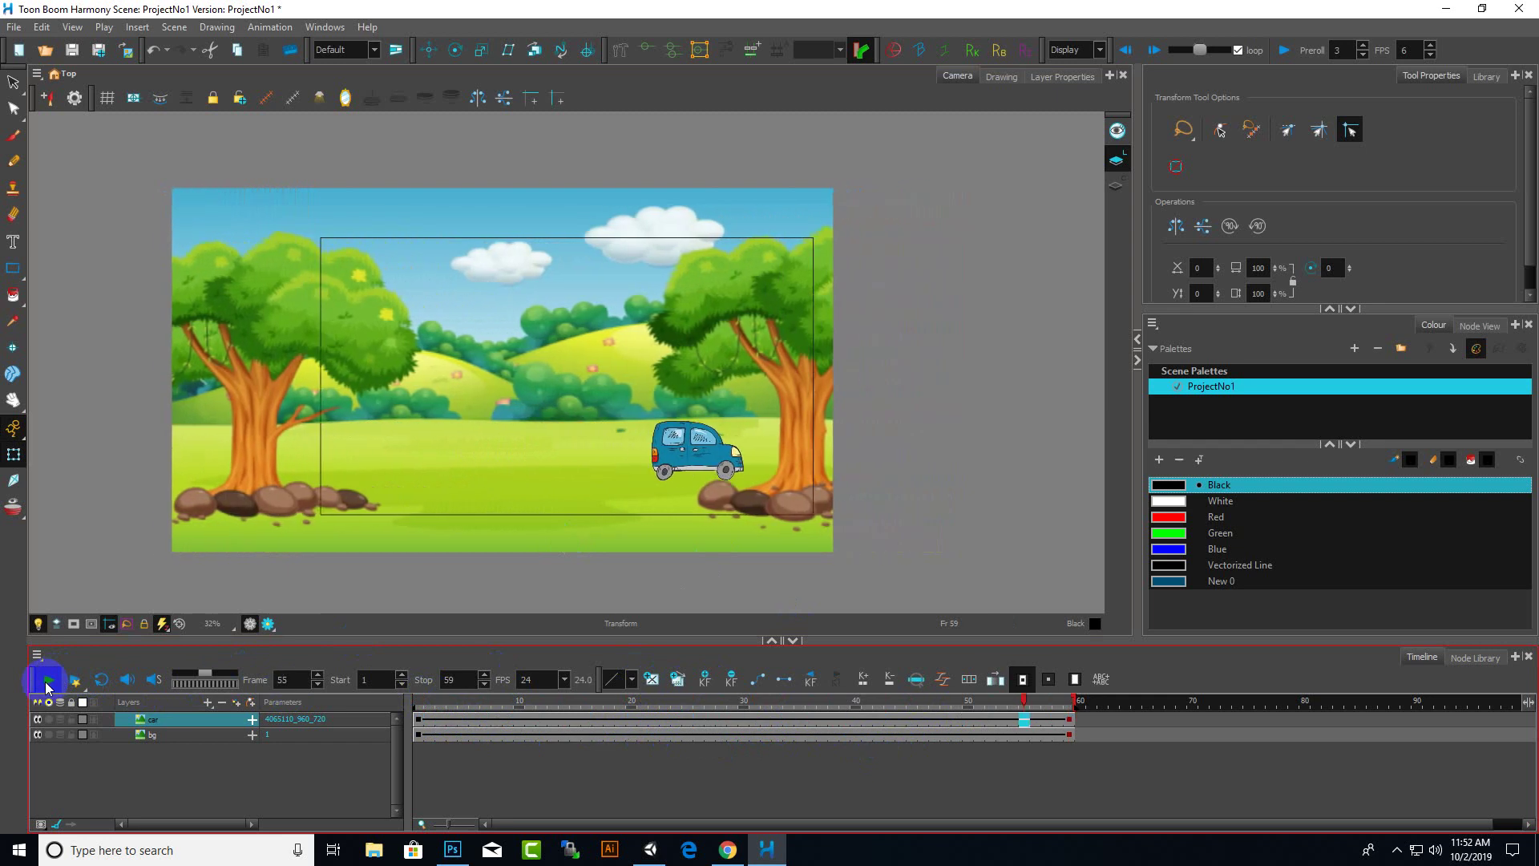
click(46, 685)
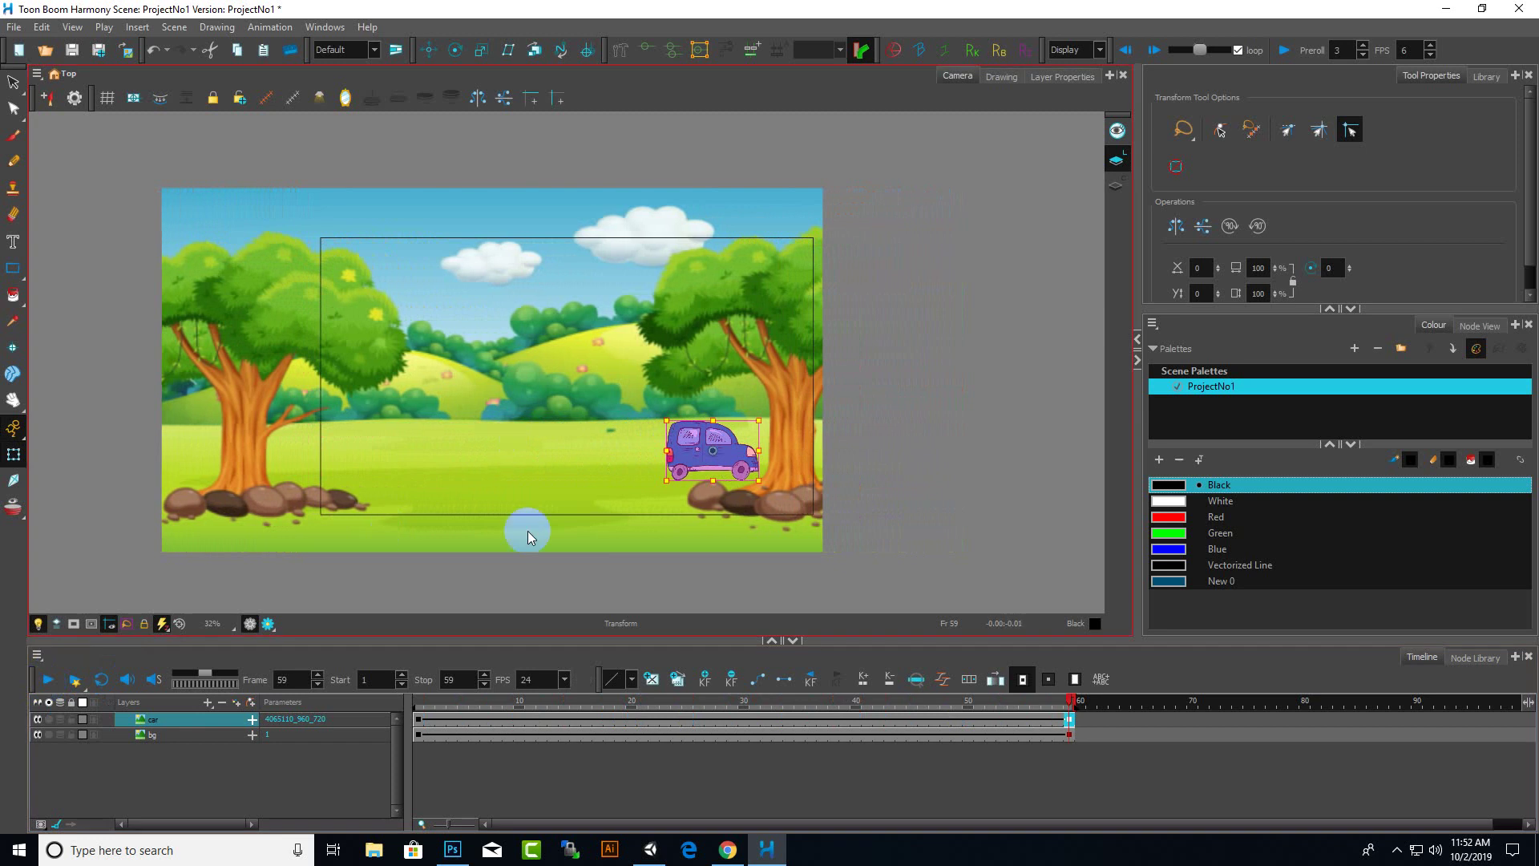
Switch the camera view to Render View and play the animation in it.
click(268, 624)
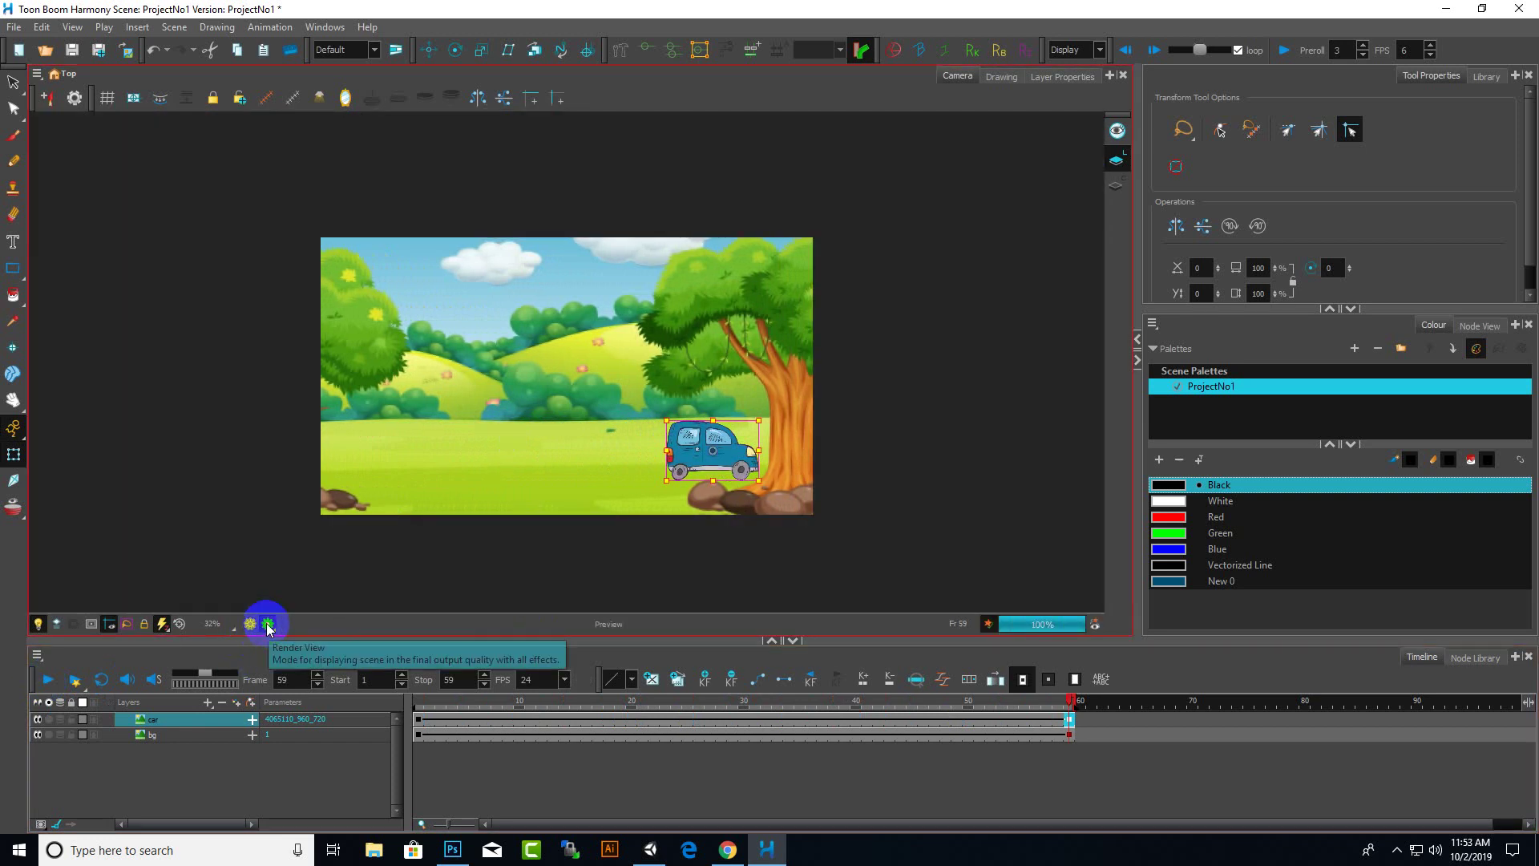
click(271, 626)
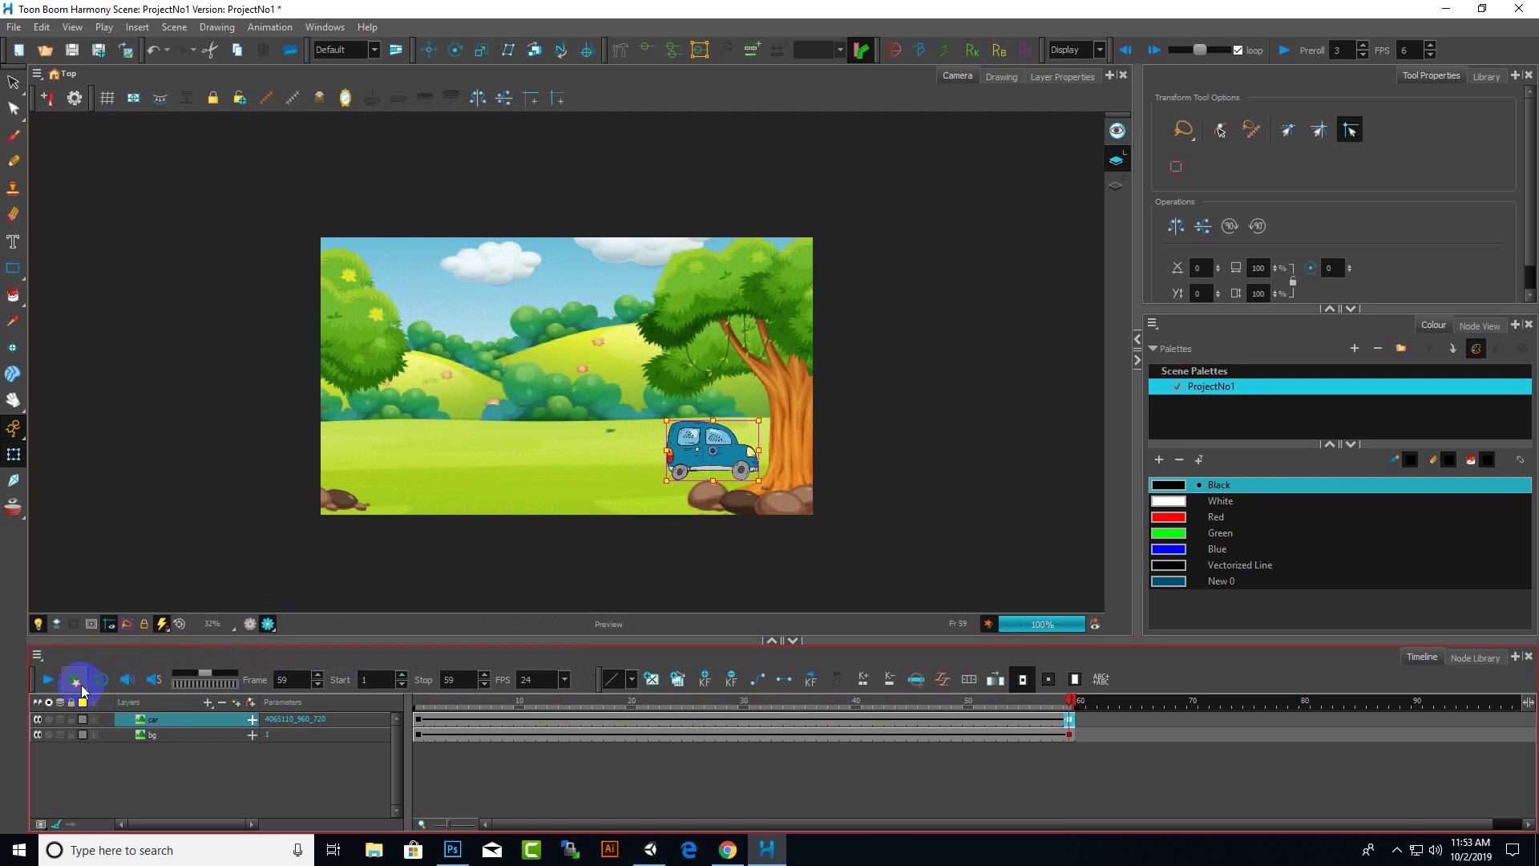
click(60, 681)
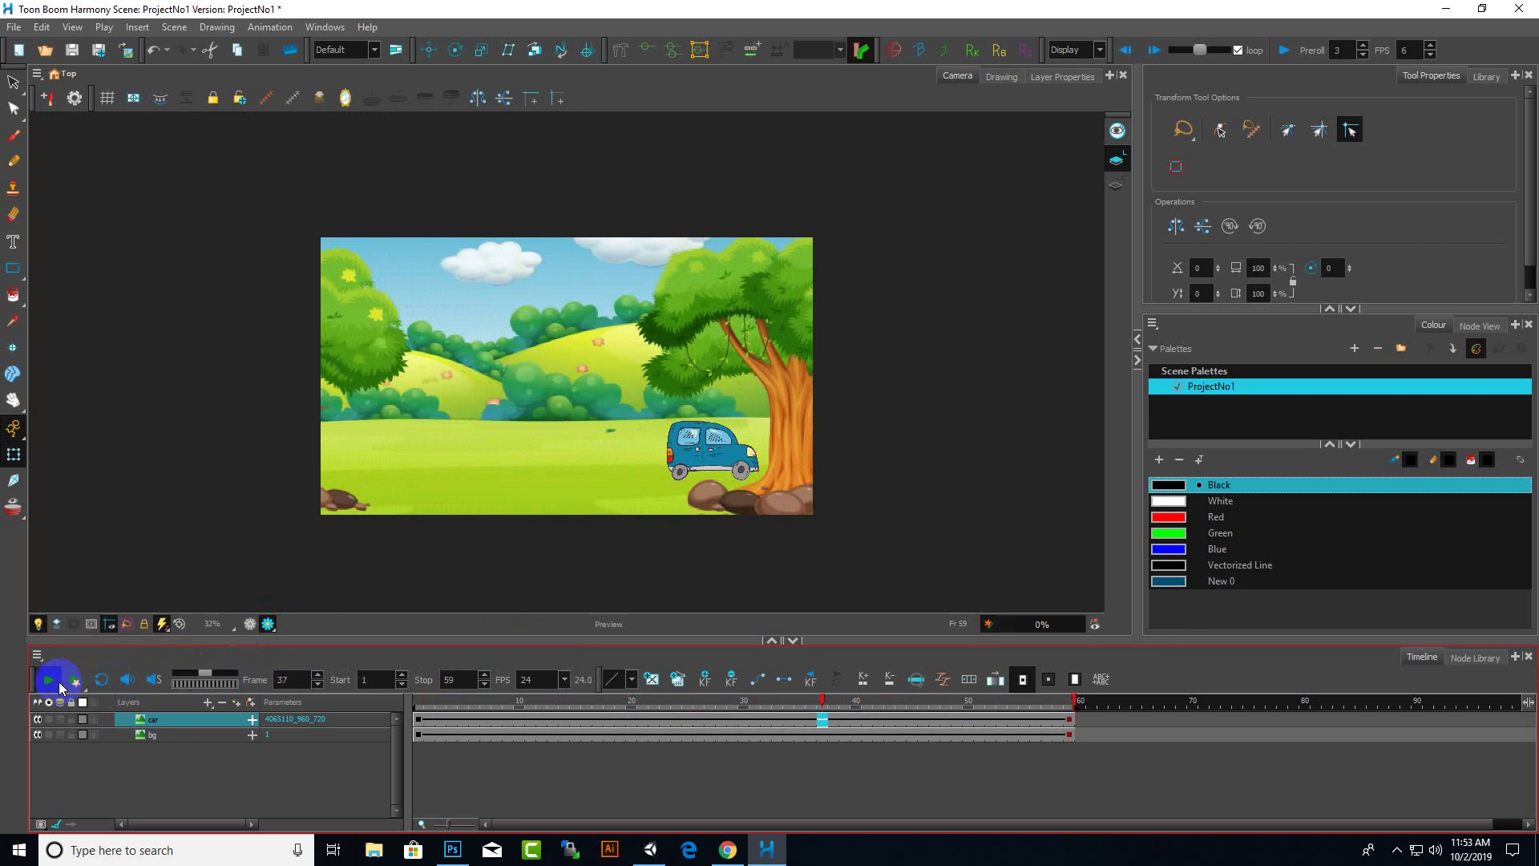
click(59, 681)
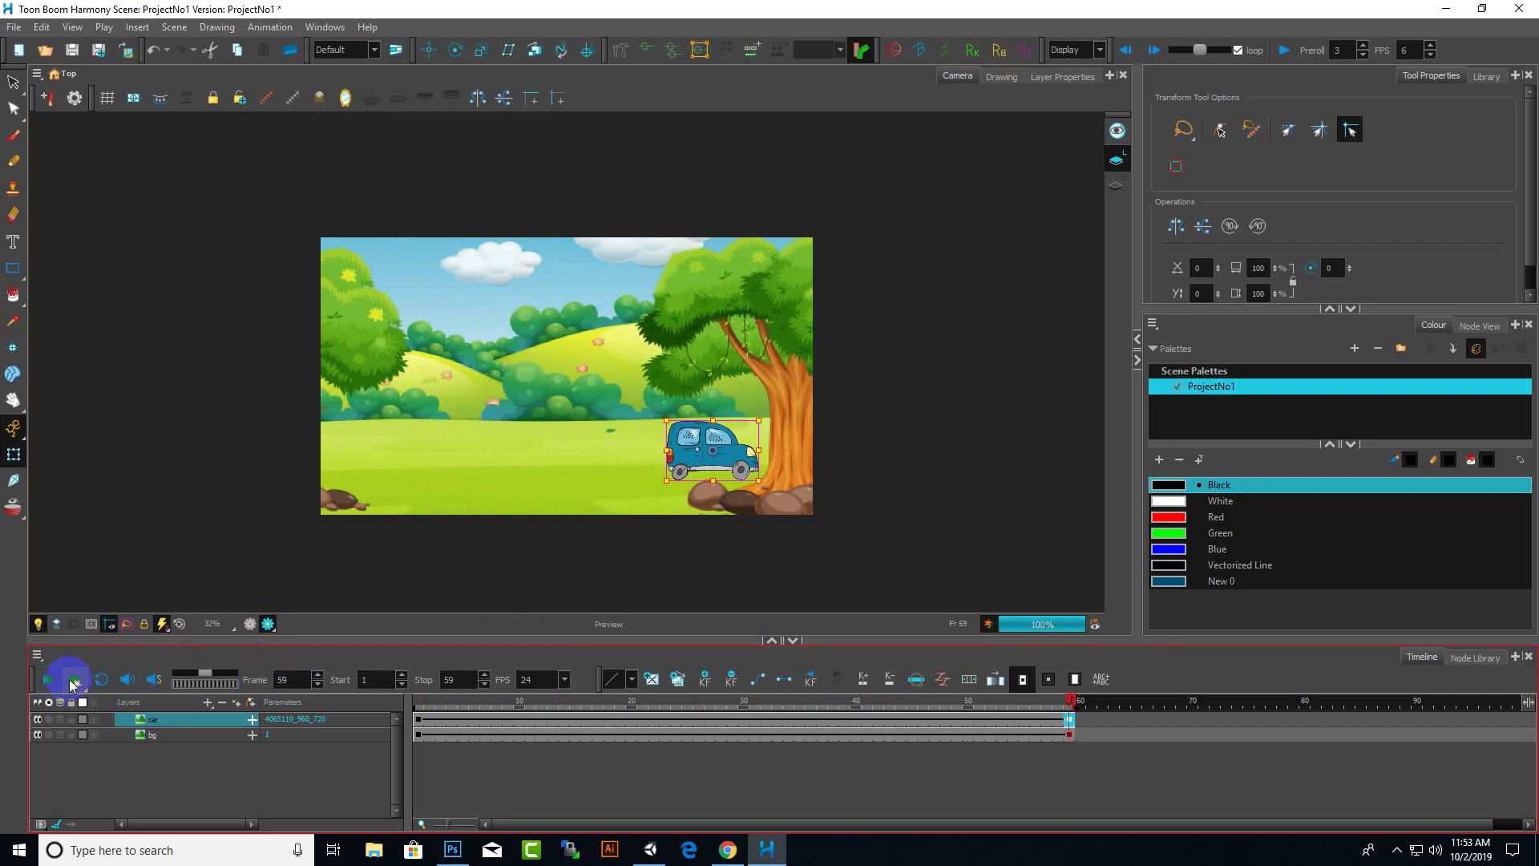
Render all frames for preview in the Harmony Play window, and close that window once they have loaded.
click(753, 490)
click(800, 462)
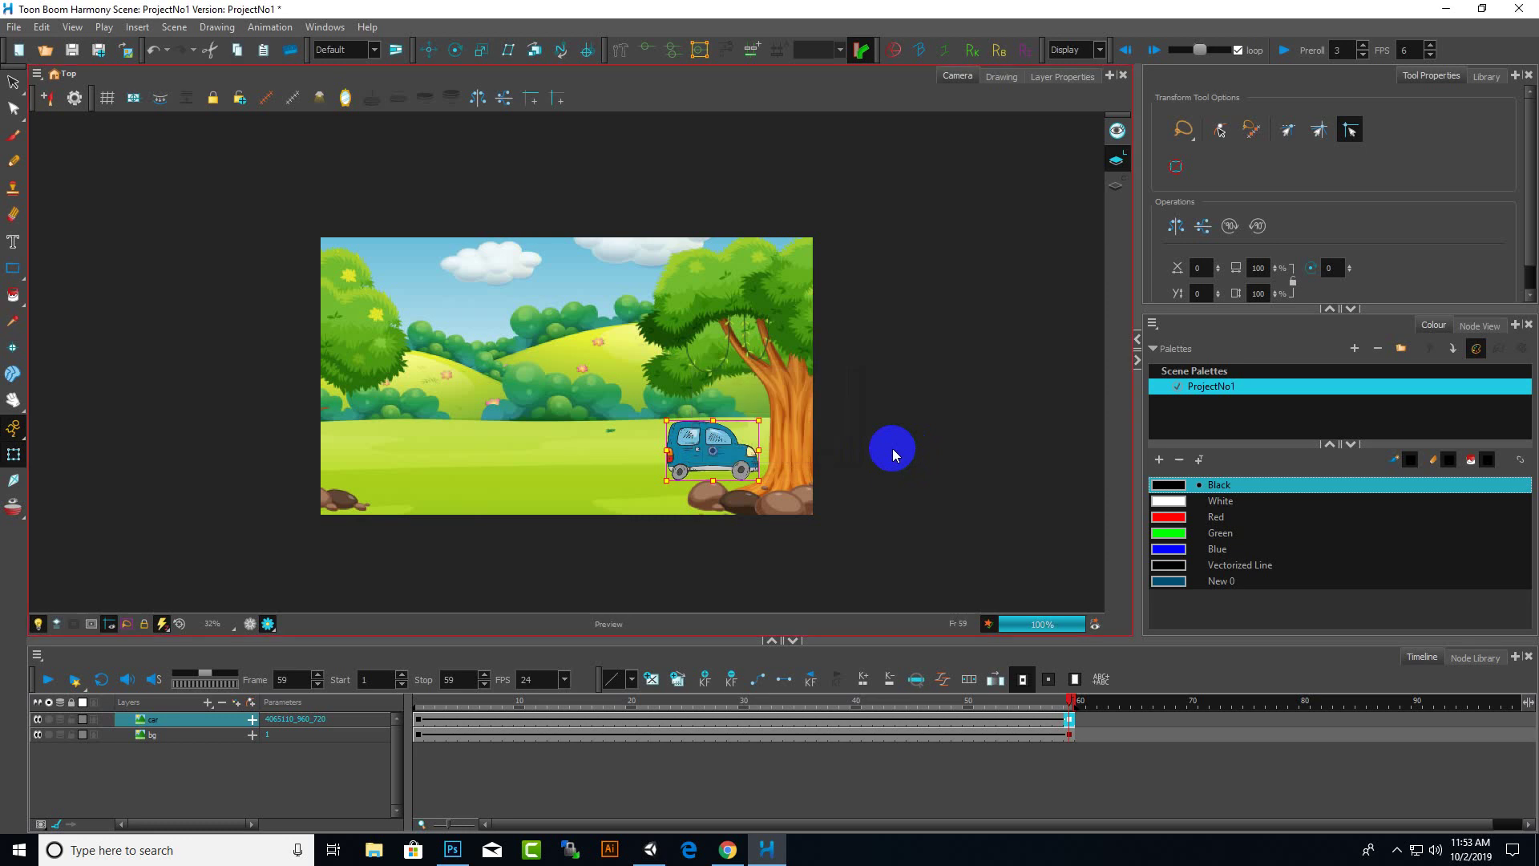
click(1039, 755)
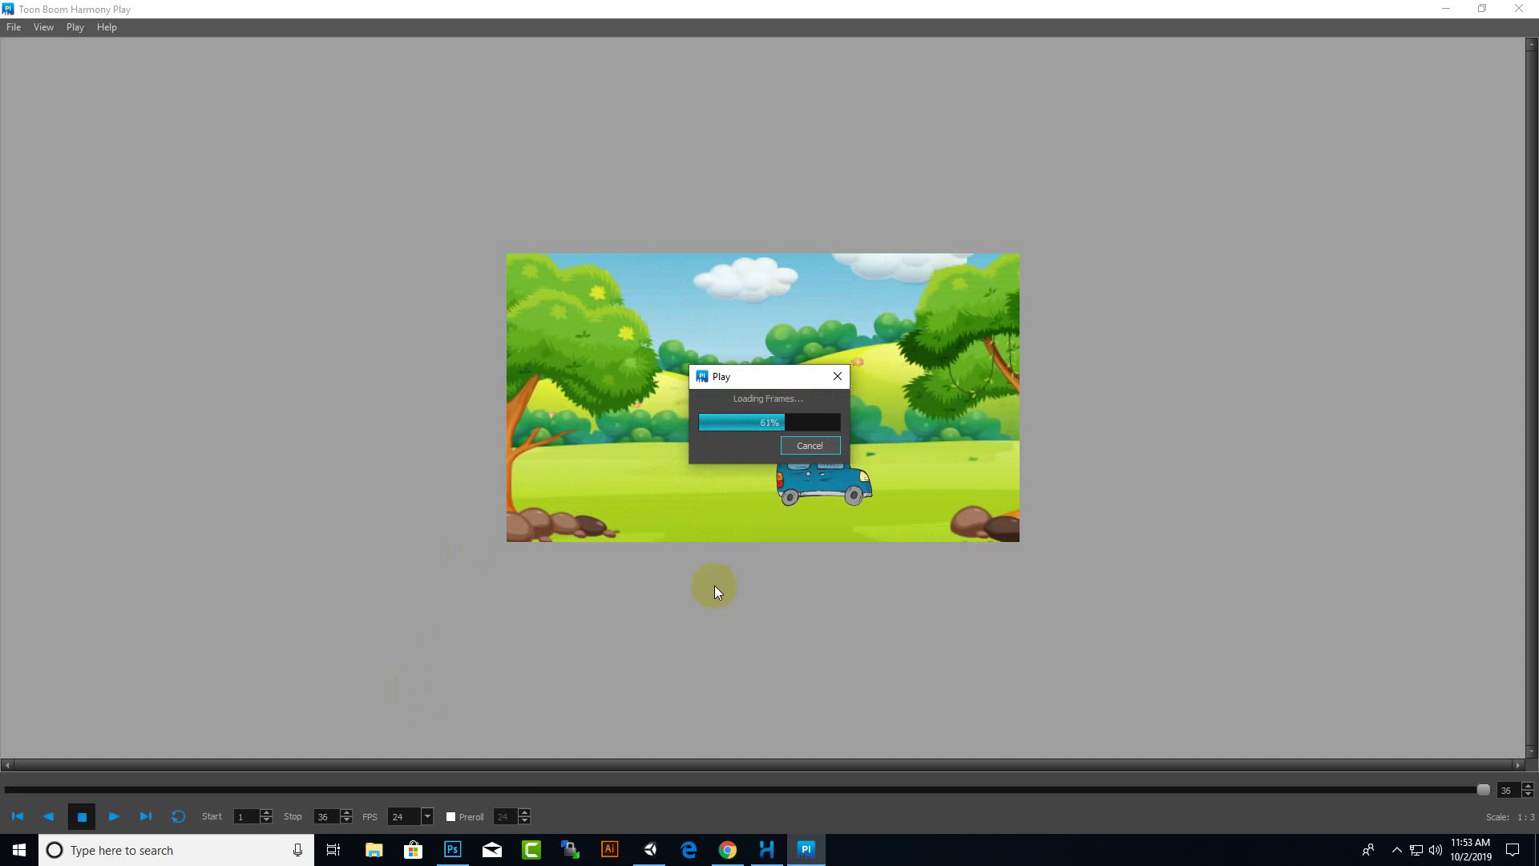
drag(756, 377, 748, 229)
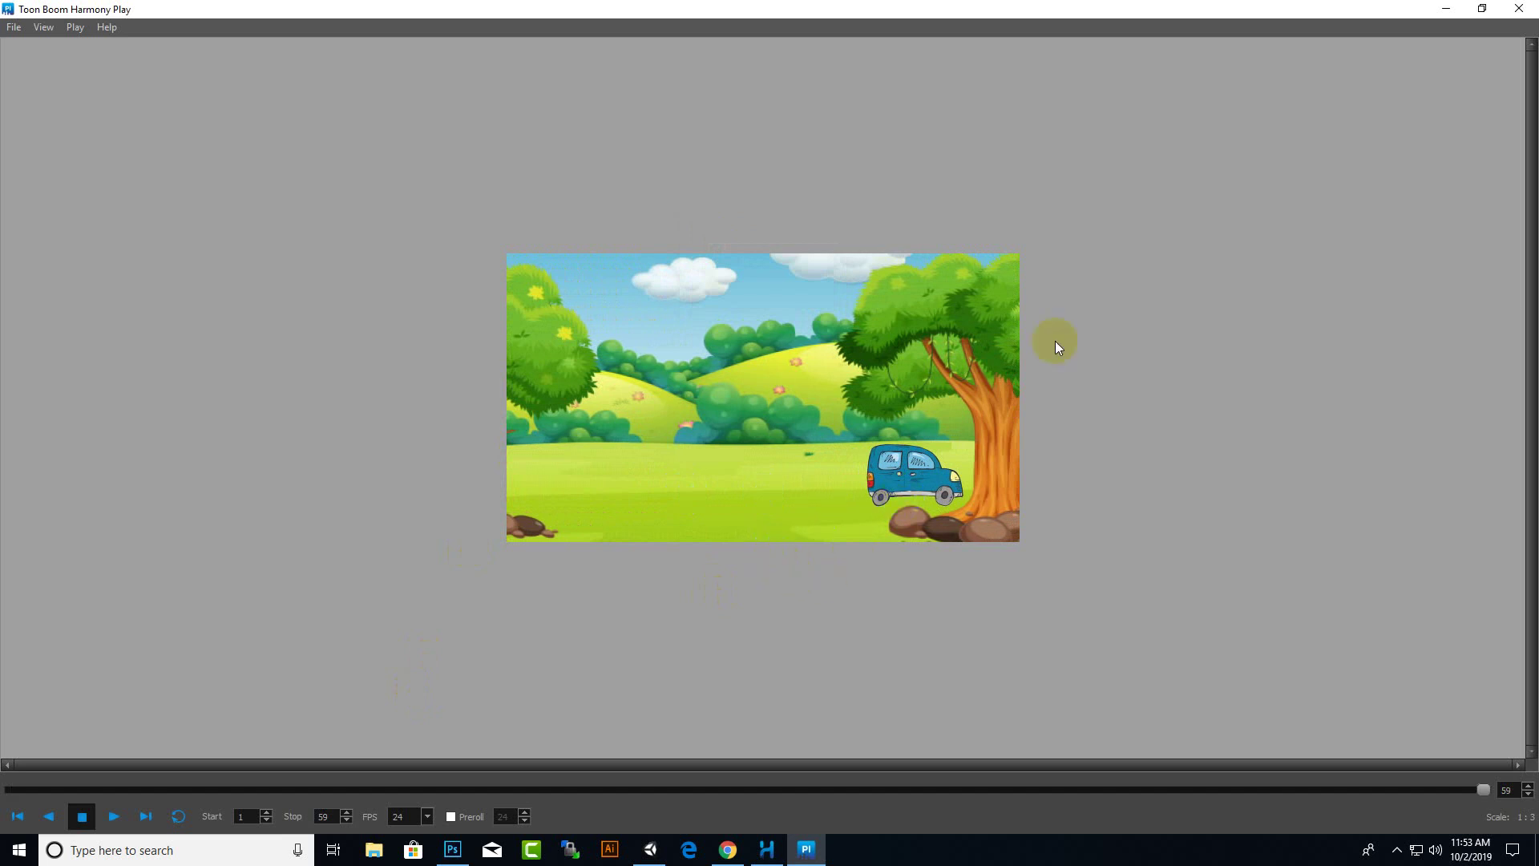
click(1516, 9)
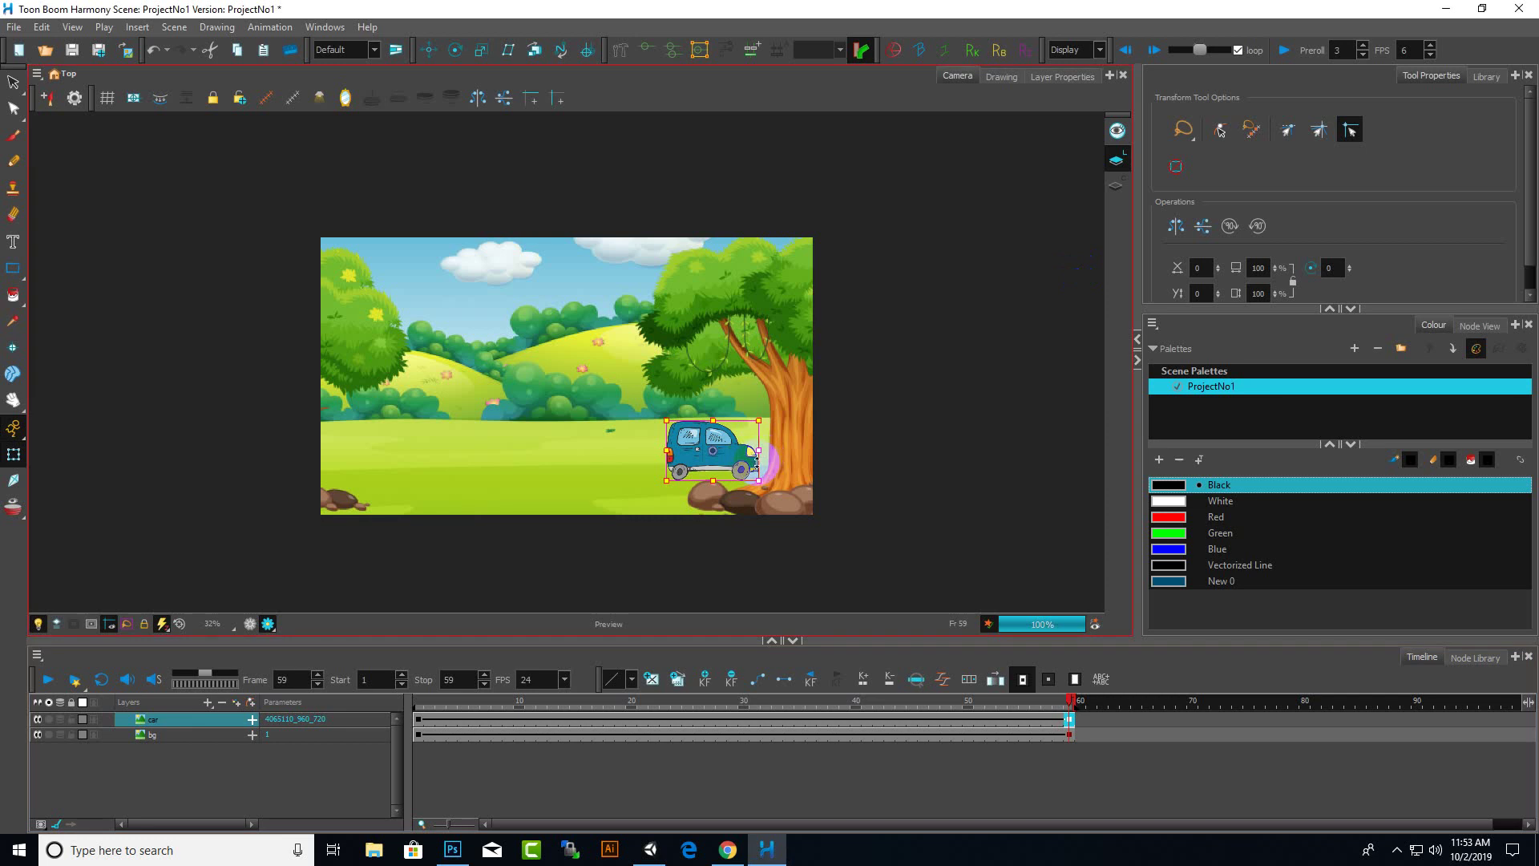
scroll(738, 479, up, 2)
scroll(897, 489, down, 3)
scroll(791, 545, up, 2)
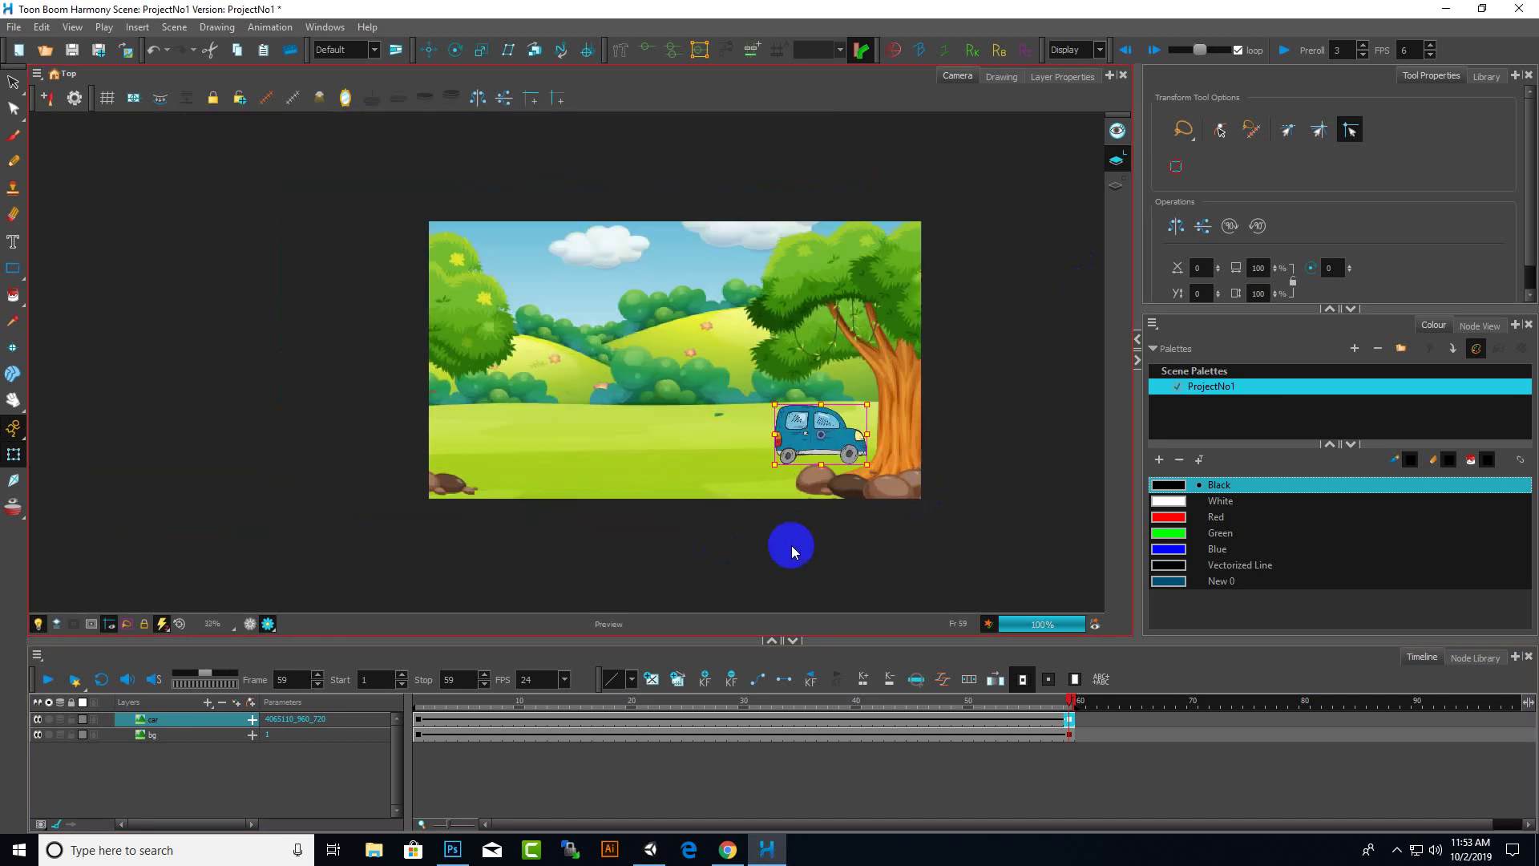
click(687, 472)
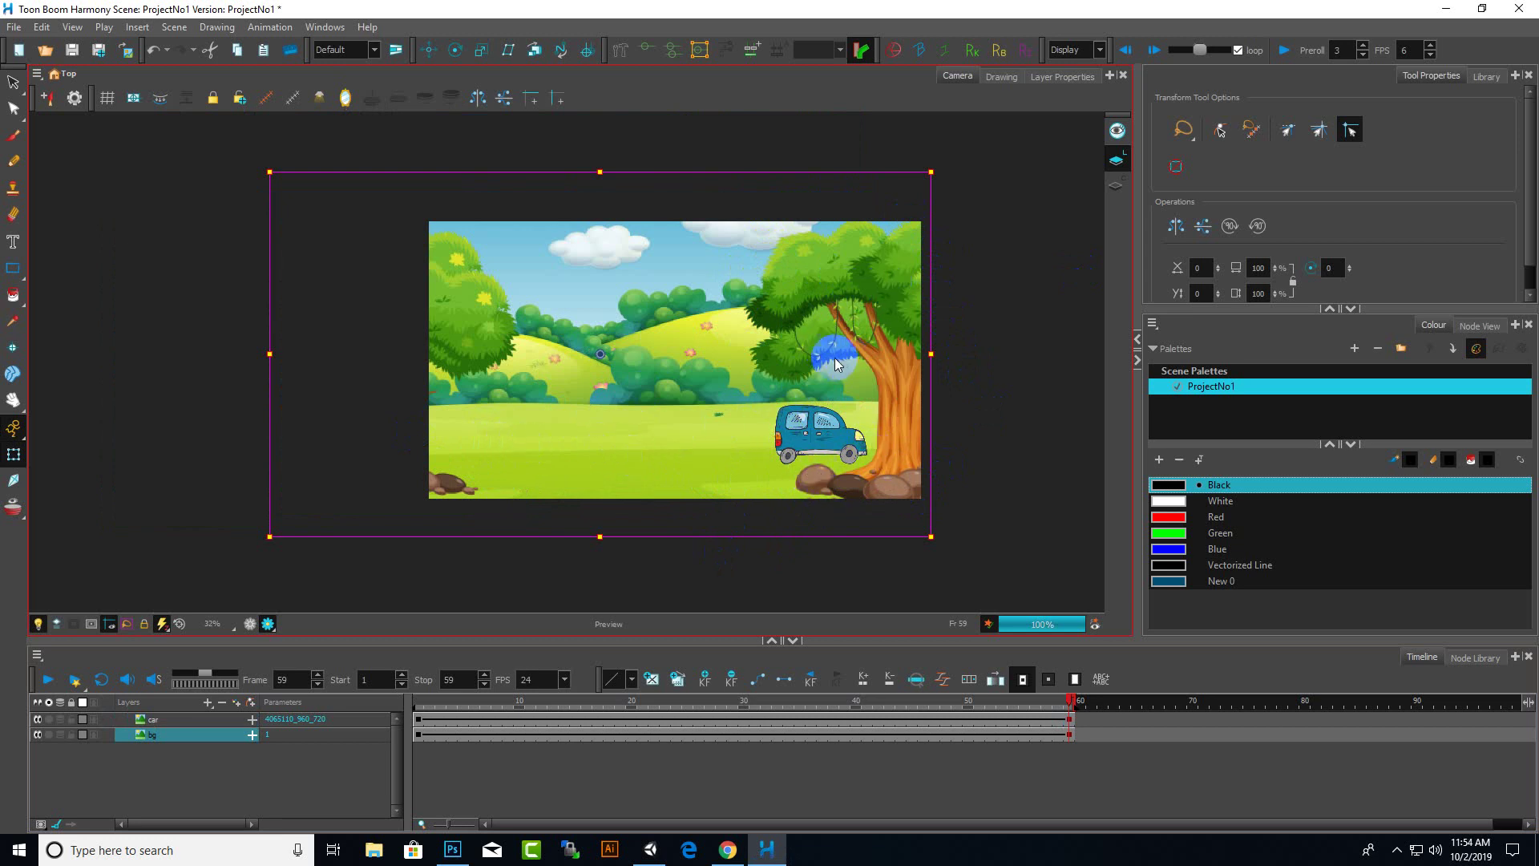
scroll(556, 404, down, 1)
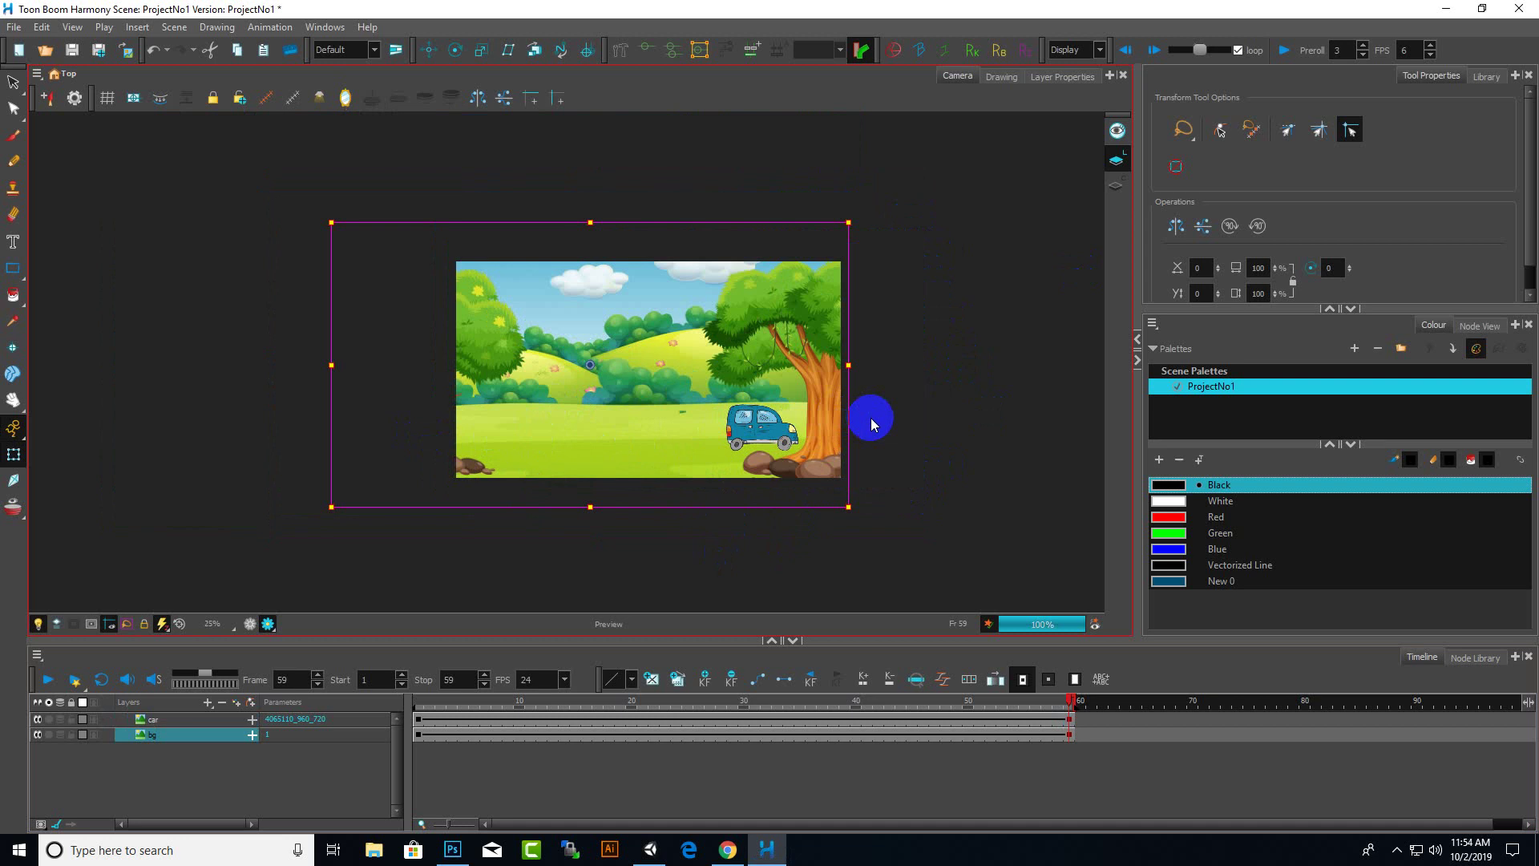
scroll(896, 414, up, 1)
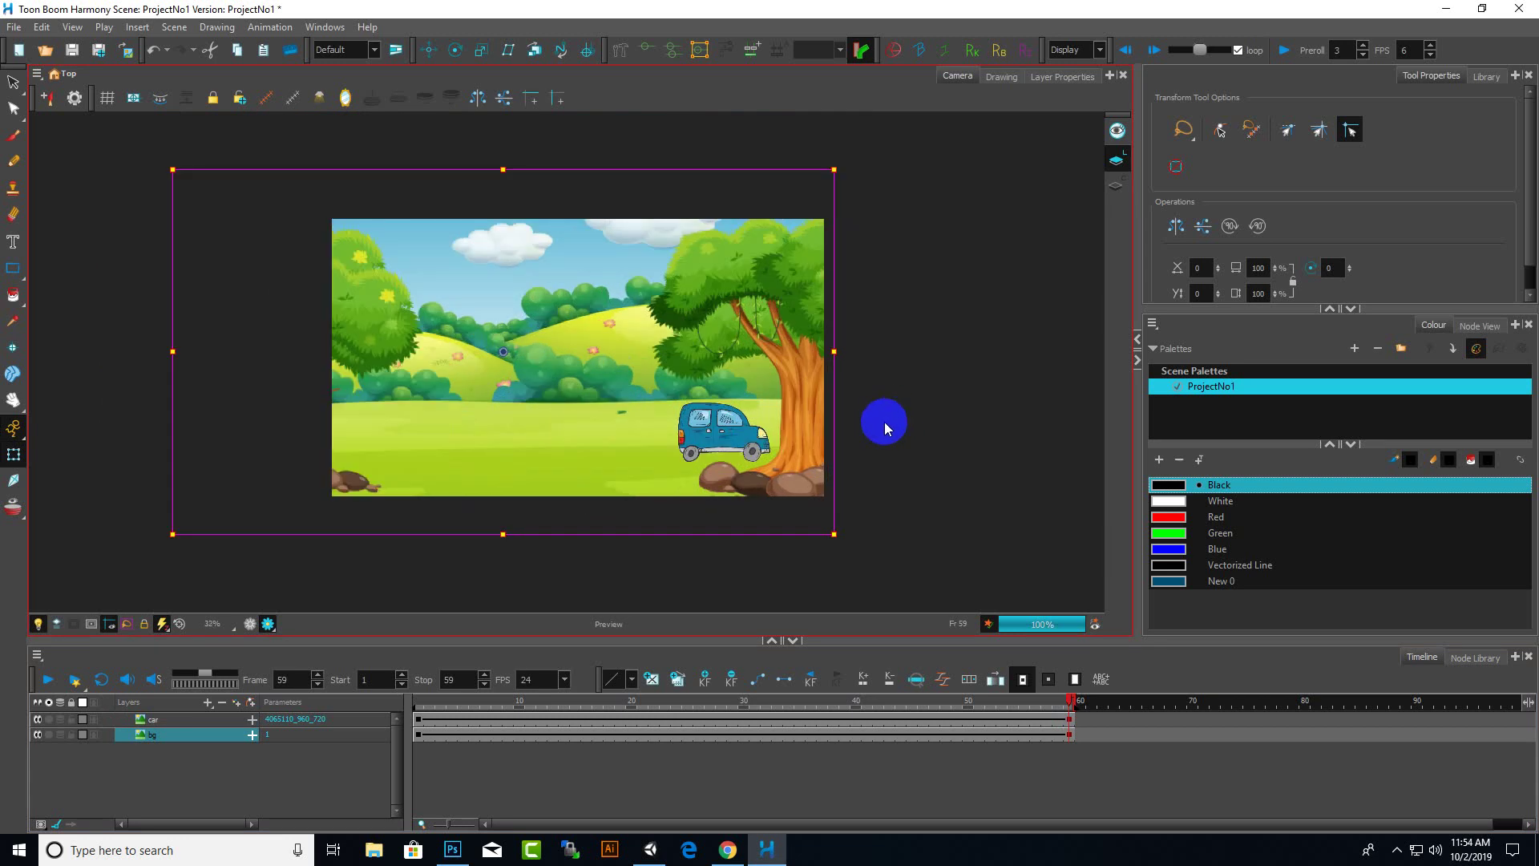